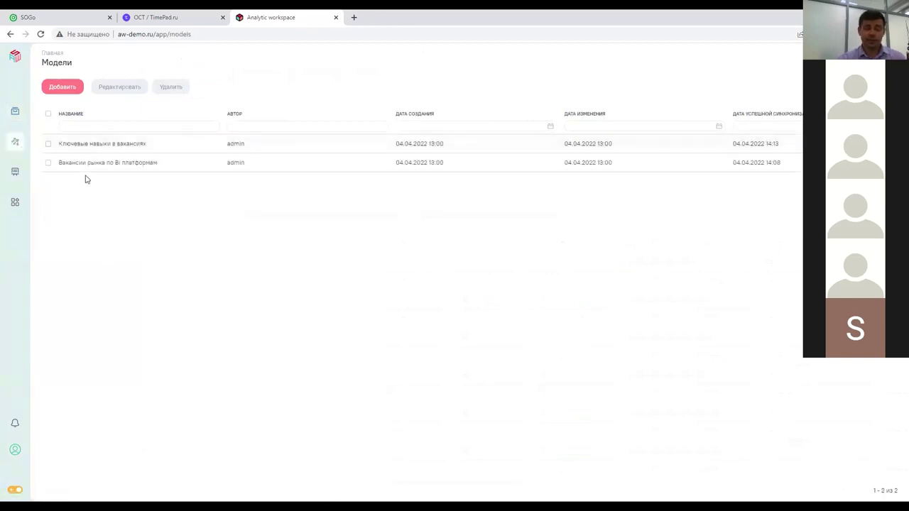
# Look through the lists of widgets, information panels and data sources
pyautogui.click(16, 173)
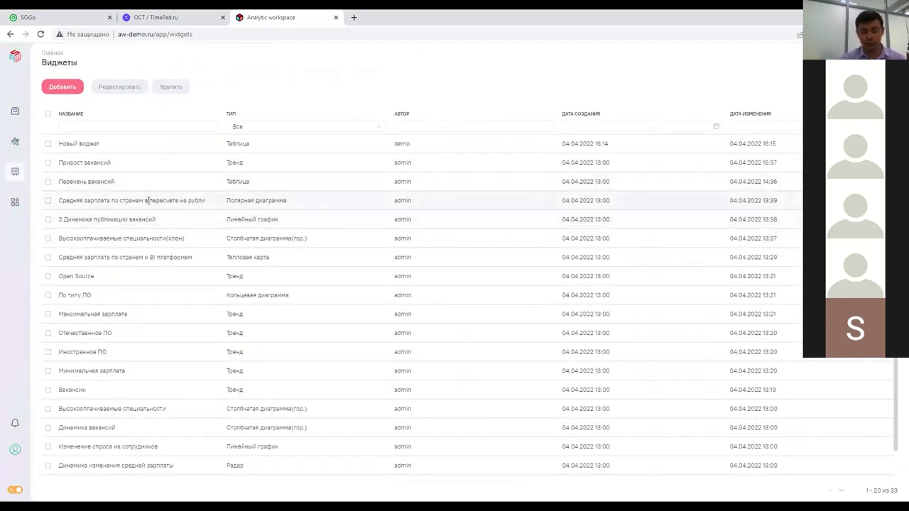
pyautogui.click(15, 203)
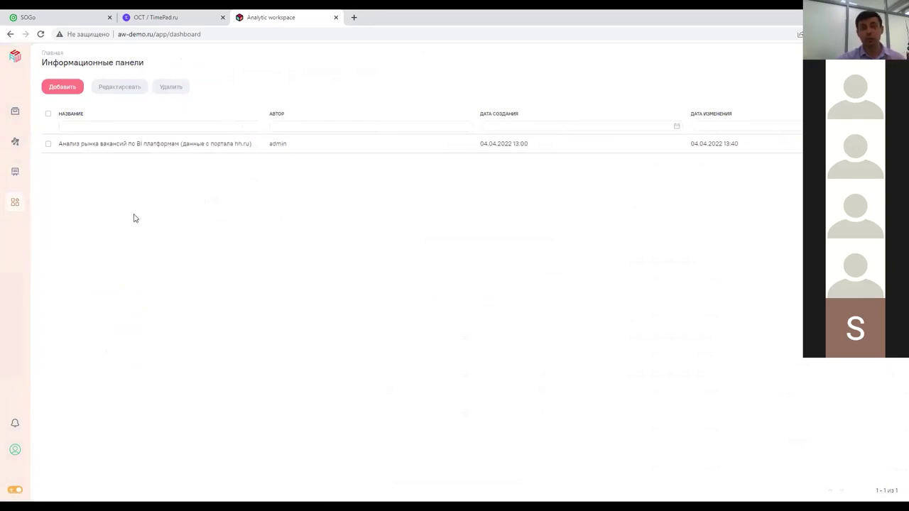
pyautogui.click(15, 113)
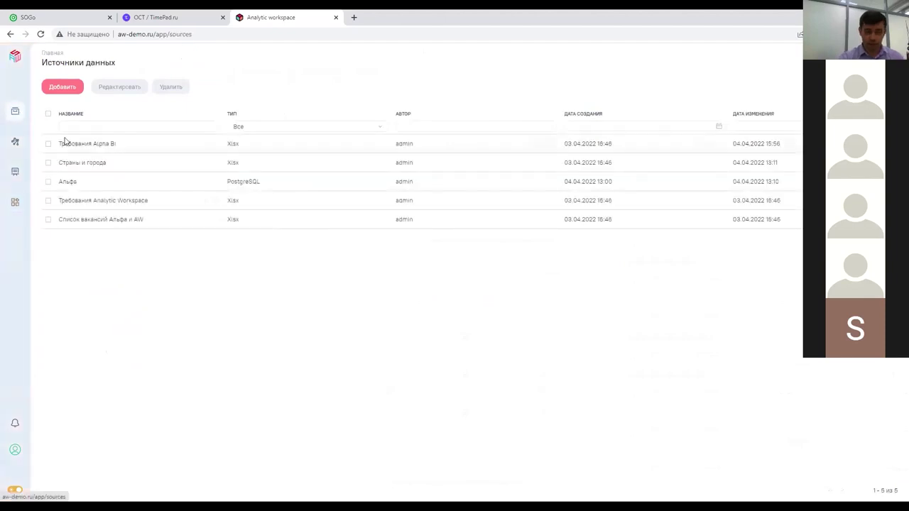
# Start adding a data source, examine the available source types, and return to the source list without saving
pyautogui.click(71, 87)
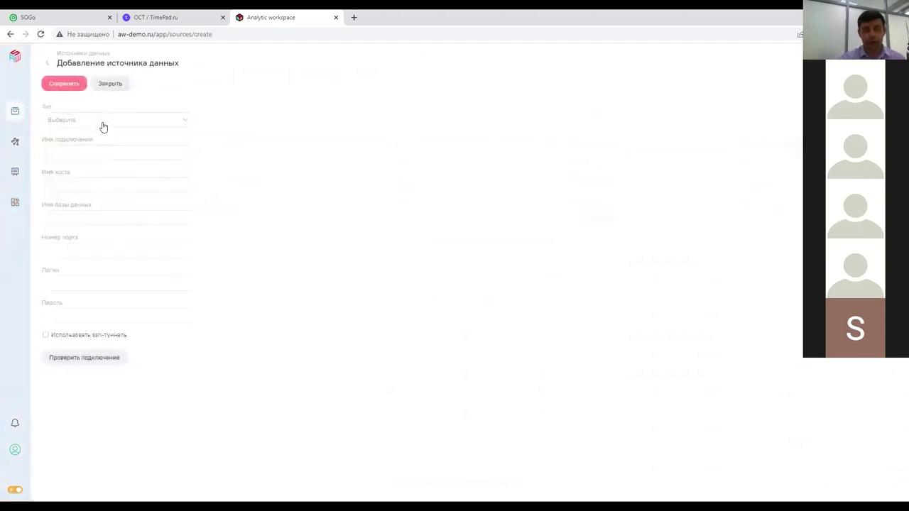
pyautogui.click(103, 122)
pyautogui.scroll(-2, 98, 176)
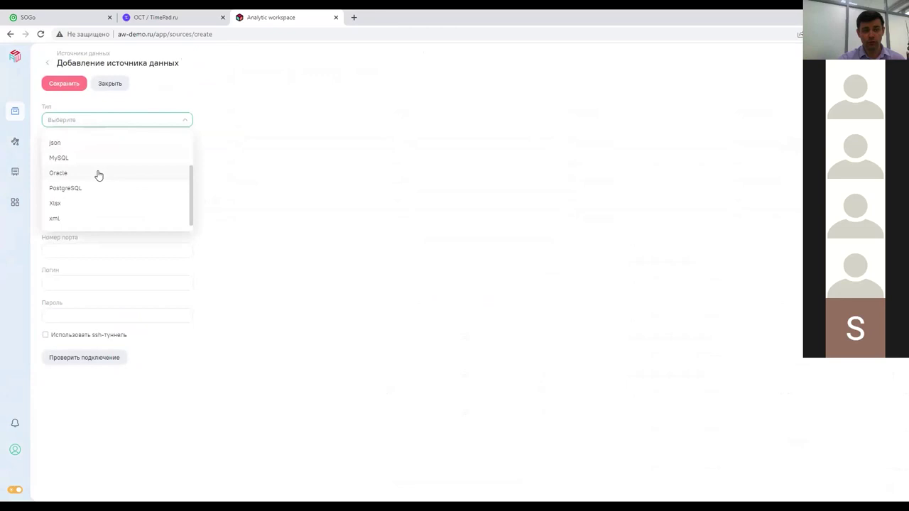
pyautogui.click(215, 119)
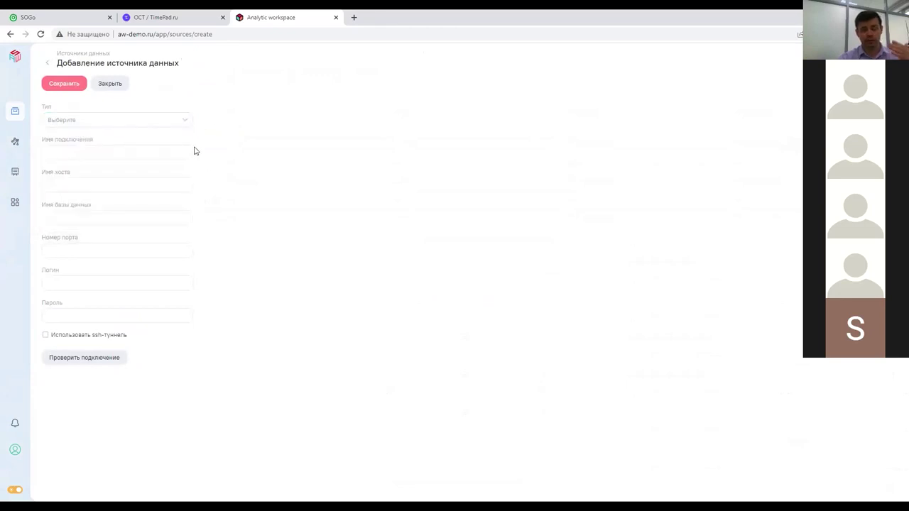
pyautogui.click(46, 65)
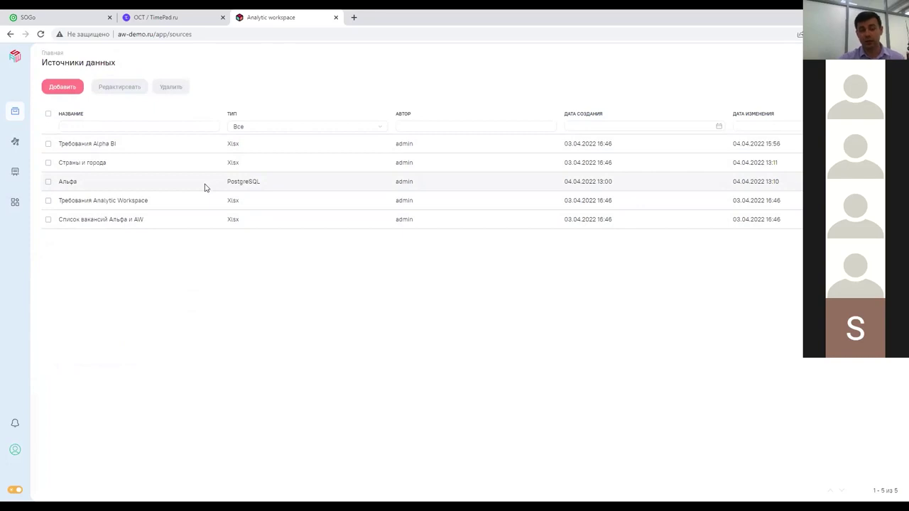
# Examine the Альфа source: view the hh_parse_copy_table_copy_202 table in the public schema and the source's connection settings, then close them
pyautogui.click(97, 183)
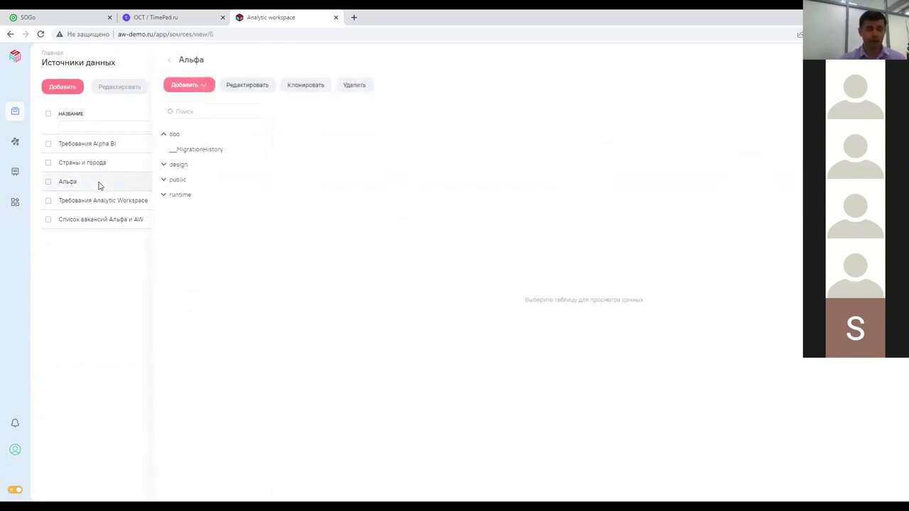
pyautogui.click(165, 183)
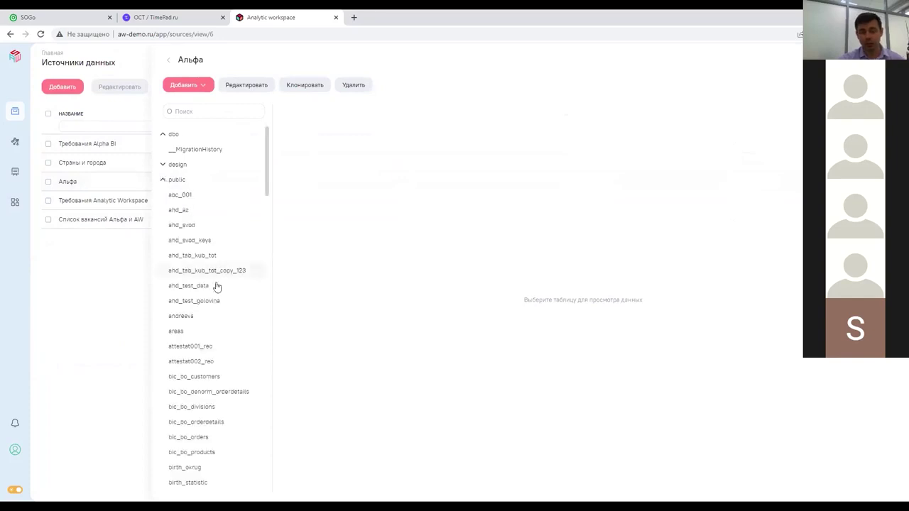
pyautogui.scroll(-3, 217, 312)
pyautogui.scroll(-8, 215, 315)
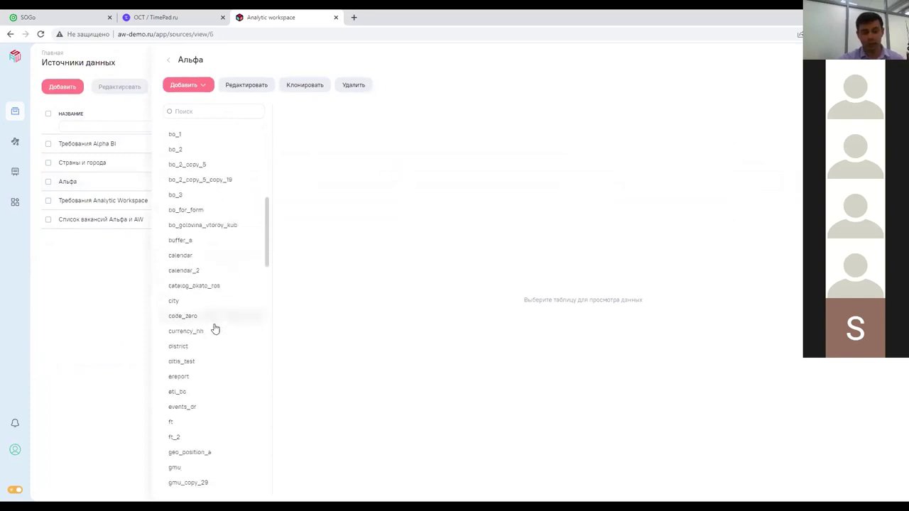
pyautogui.click(237, 371)
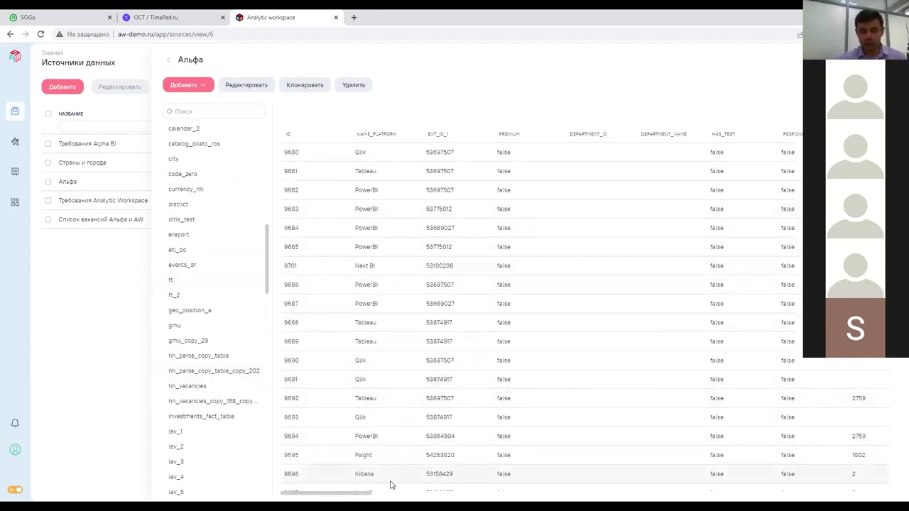
pyautogui.moveTo(366, 493); pyautogui.dragTo(447, 493)
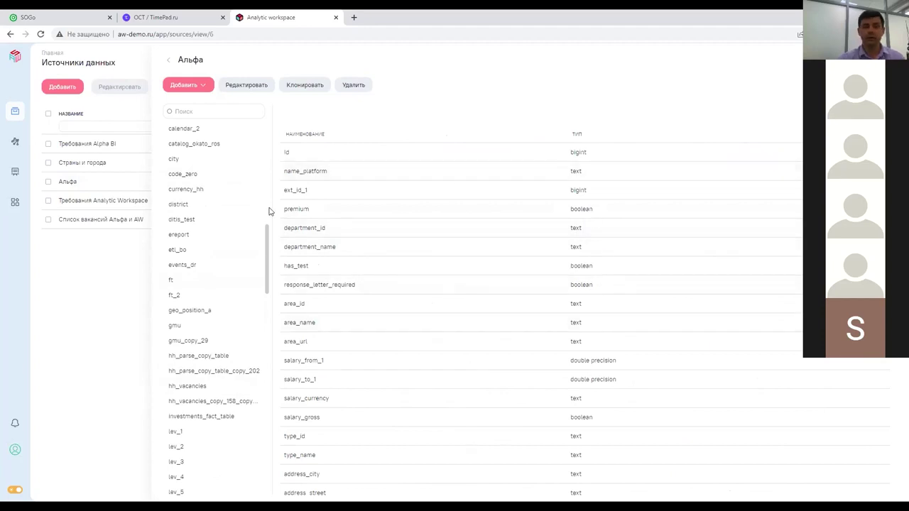
pyautogui.click(259, 86)
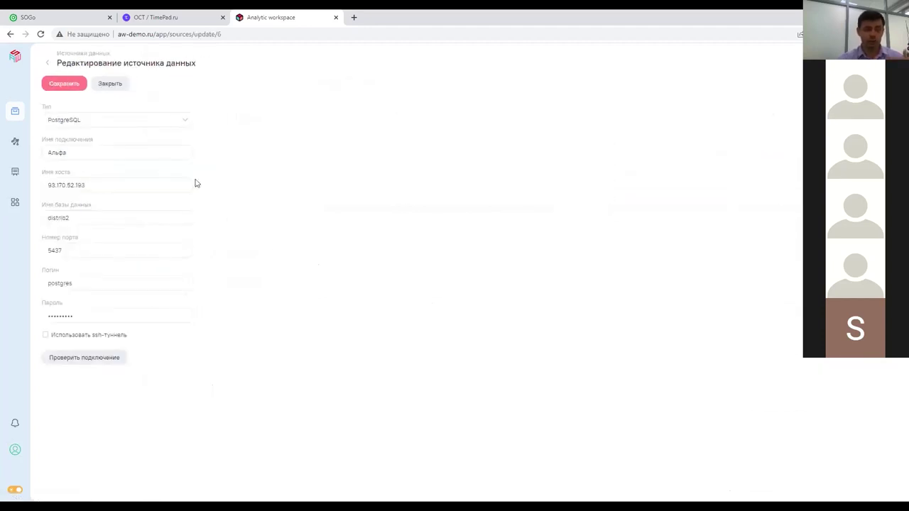
pyautogui.click(110, 84)
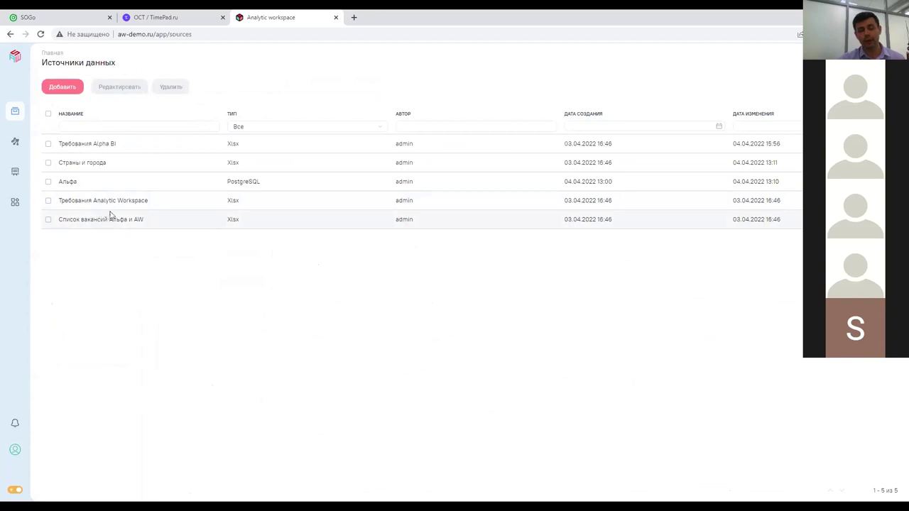
# Add the Альфа data source to a new logical model and view the list of other sources that can be added
pyautogui.click(48, 183)
pyautogui.click(79, 87)
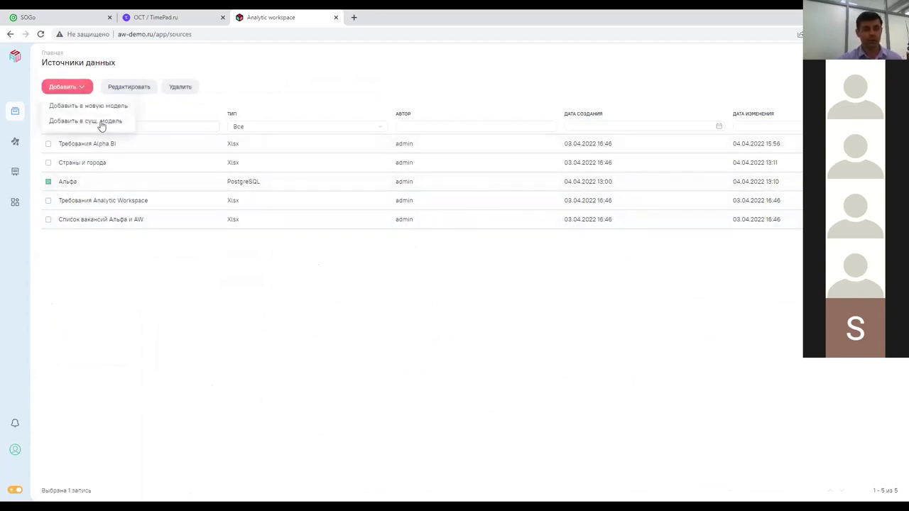
pyautogui.click(99, 108)
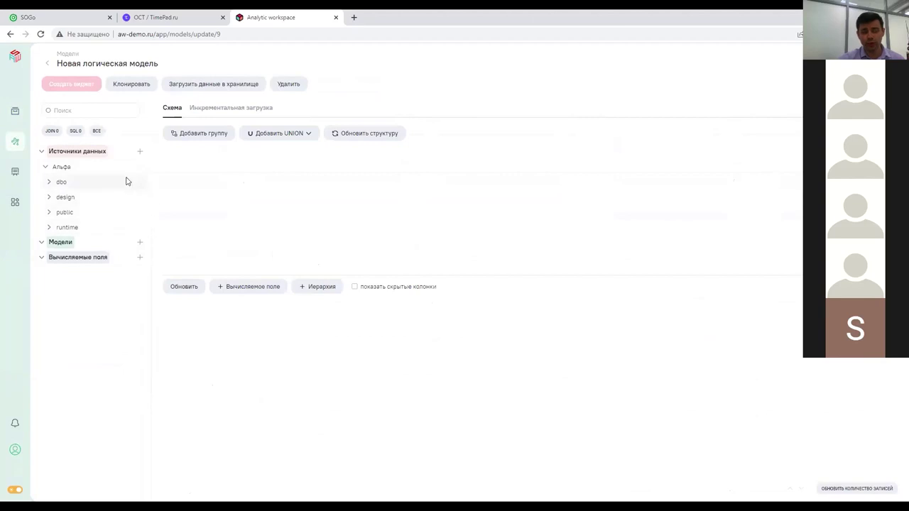
pyautogui.click(140, 151)
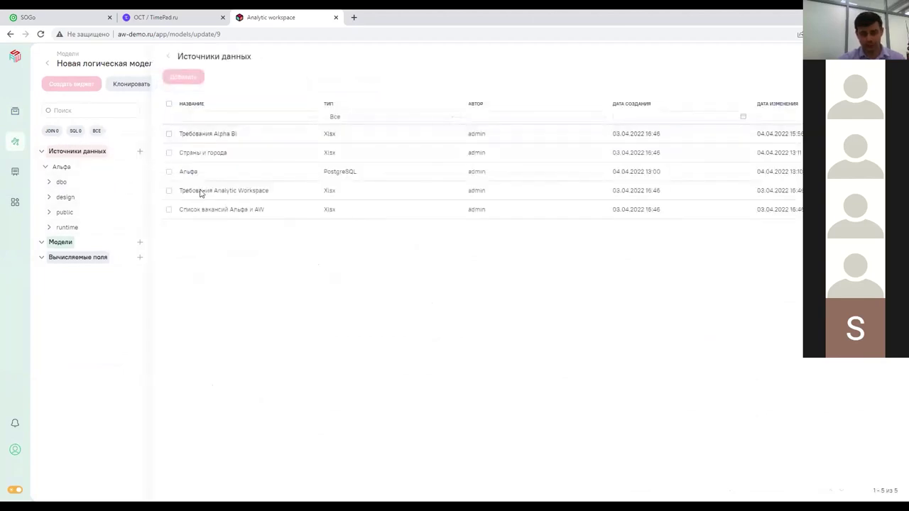
pyautogui.click(172, 56)
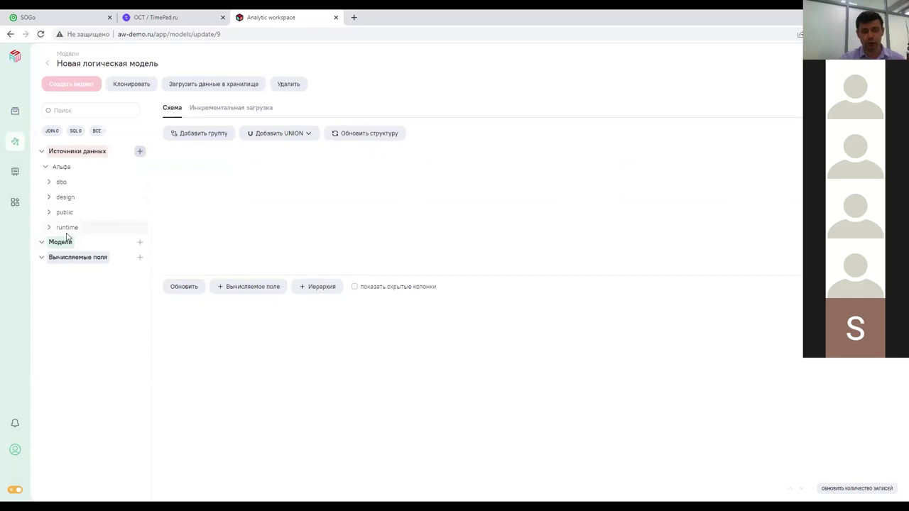
# Place the currency_hh table from the public schema of Альфа on the new model's schema
pyautogui.click(49, 213)
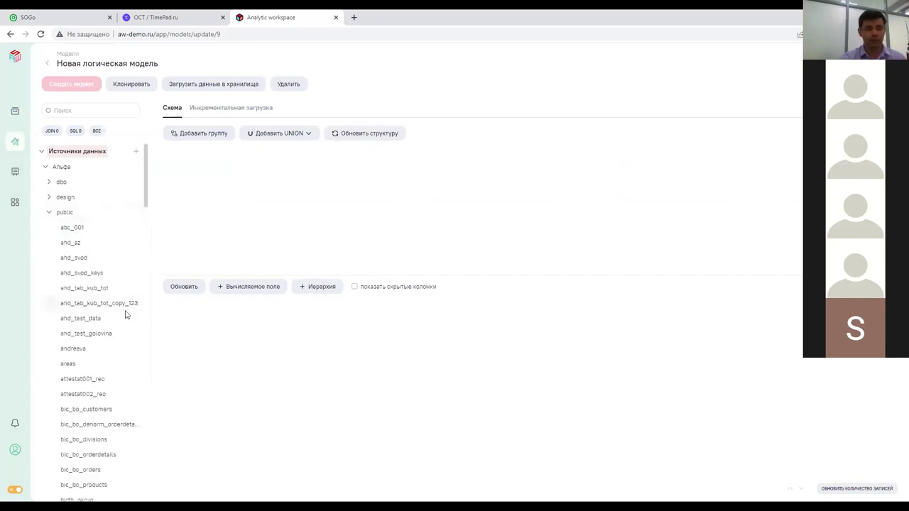
pyautogui.scroll(-5, 122, 318)
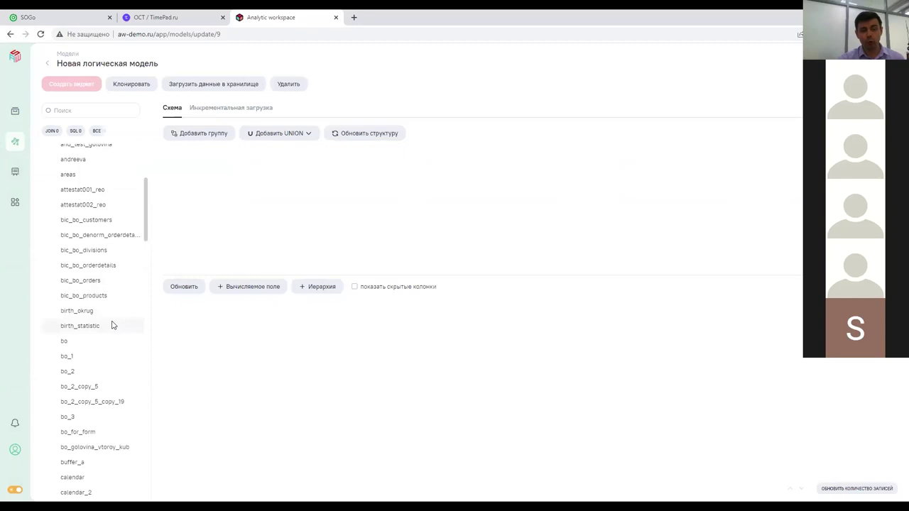
pyautogui.scroll(-1, 111, 335)
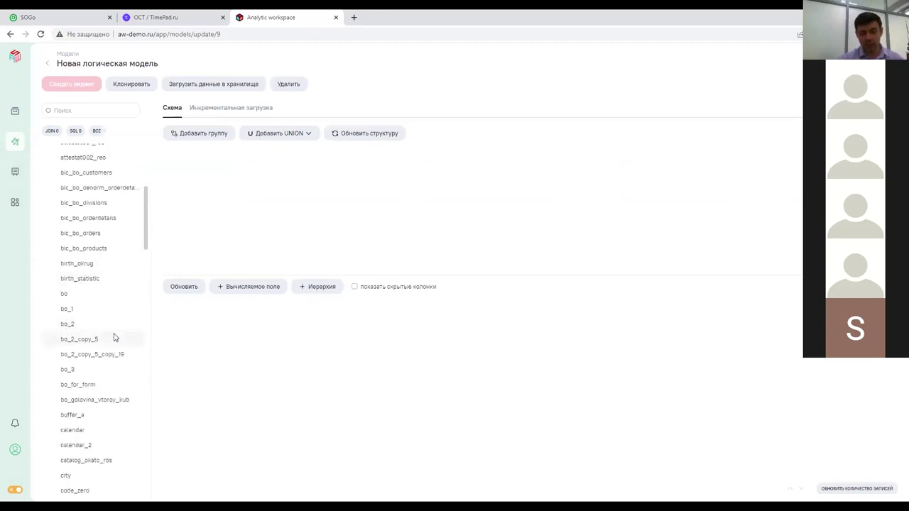
pyautogui.scroll(-1, 114, 338)
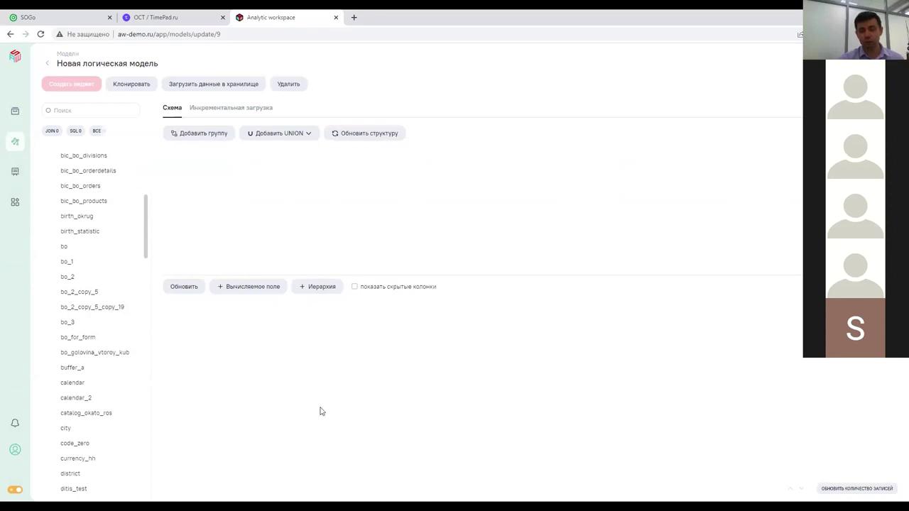
pyautogui.scroll(-3, 115, 313)
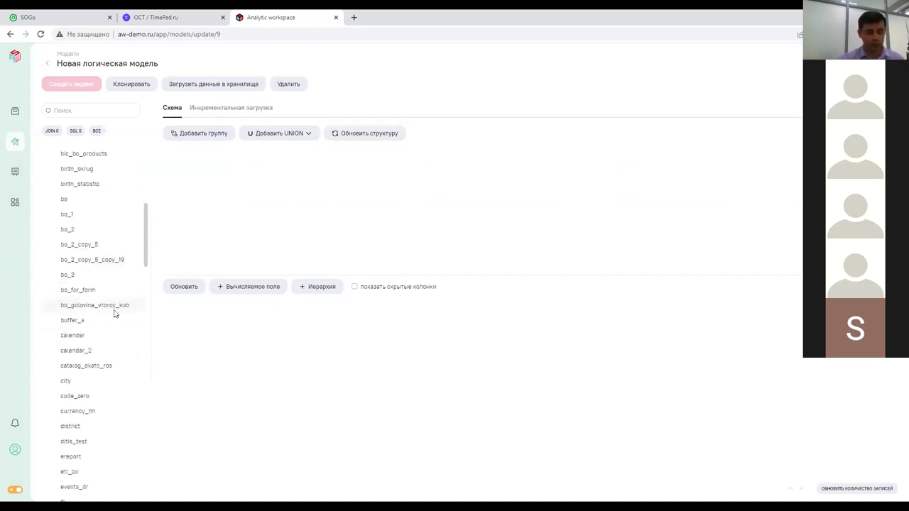
pyautogui.scroll(-2, 102, 346)
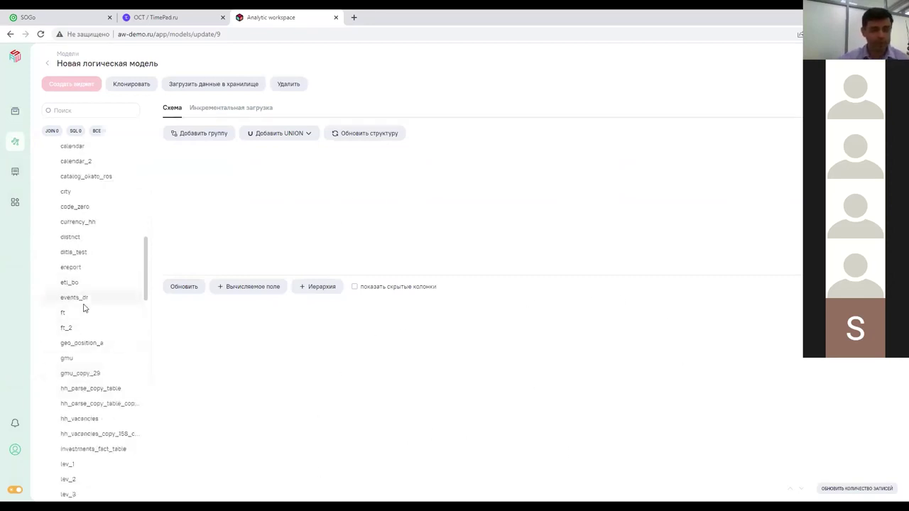
pyautogui.moveTo(85, 225); pyautogui.dragTo(336, 249)
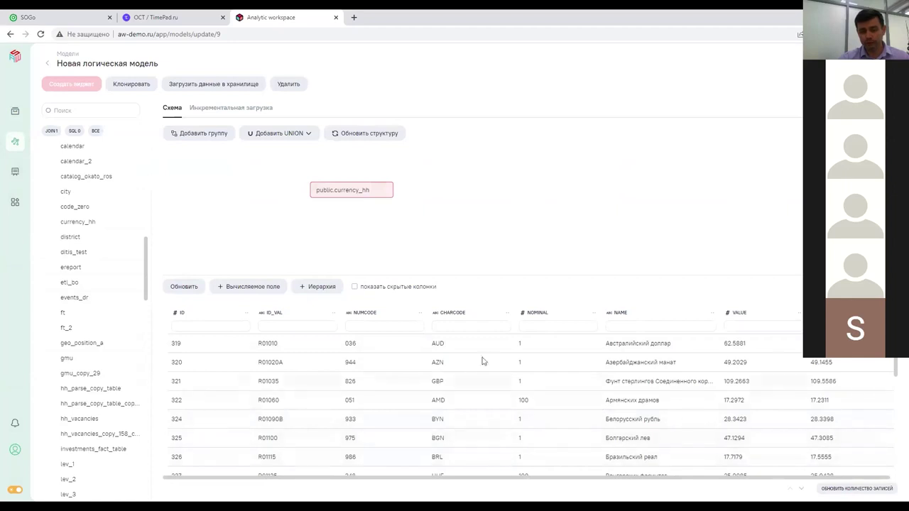
pyautogui.moveTo(362, 194)
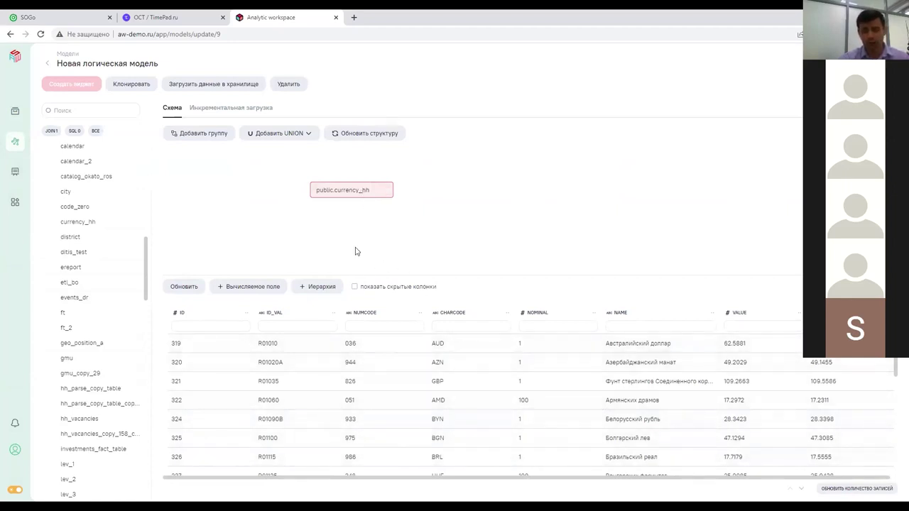
# Add the hh_parse_copy_table_copy_202 table to the schema joined to currency_hh, and review the inner join conditions and combined data
pyautogui.moveTo(110, 403); pyautogui.dragTo(497, 223)
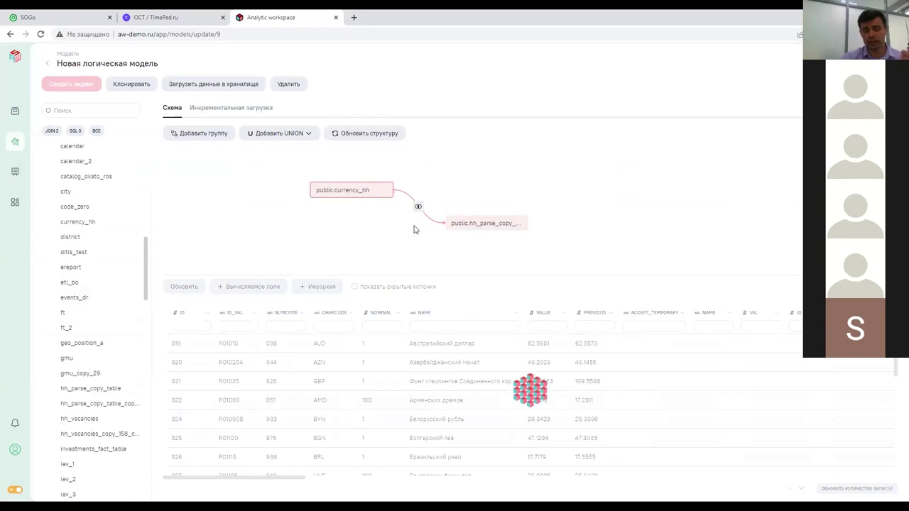
pyautogui.click(417, 207)
pyautogui.click(433, 223)
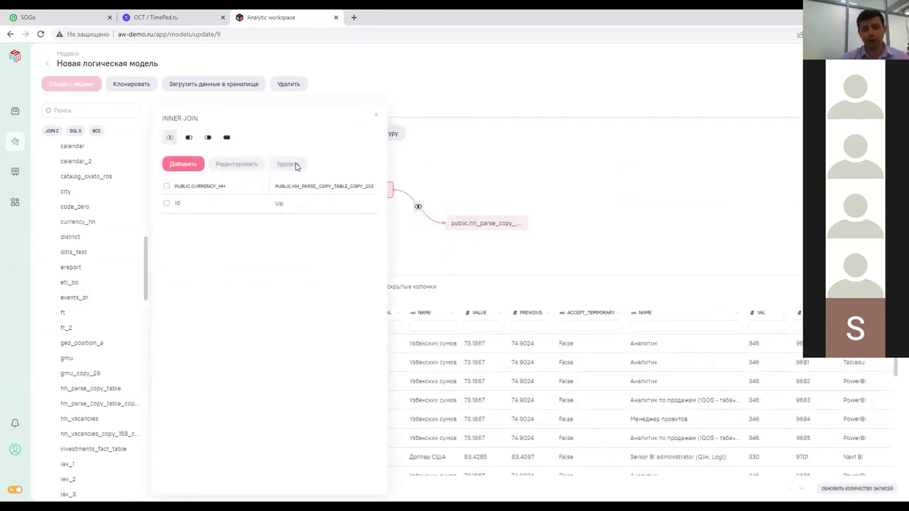
pyautogui.click(375, 116)
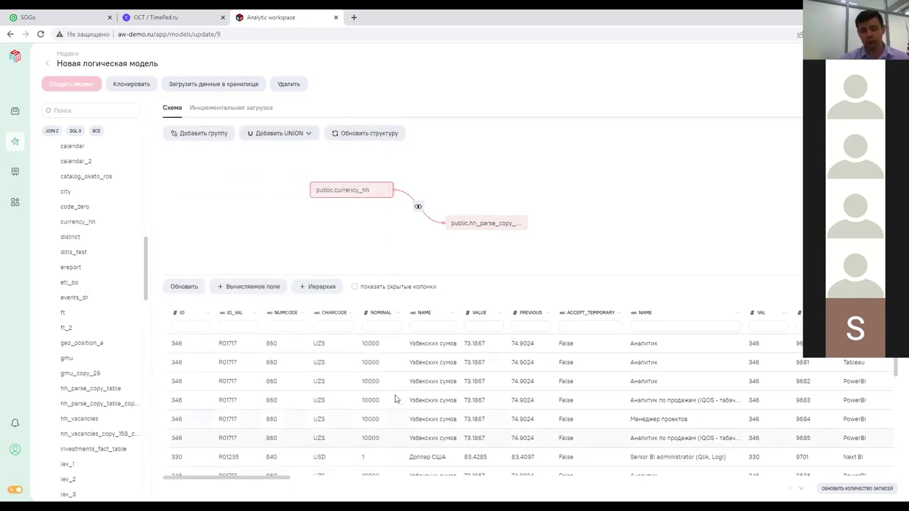
pyautogui.moveTo(276, 478); pyautogui.dragTo(570, 482)
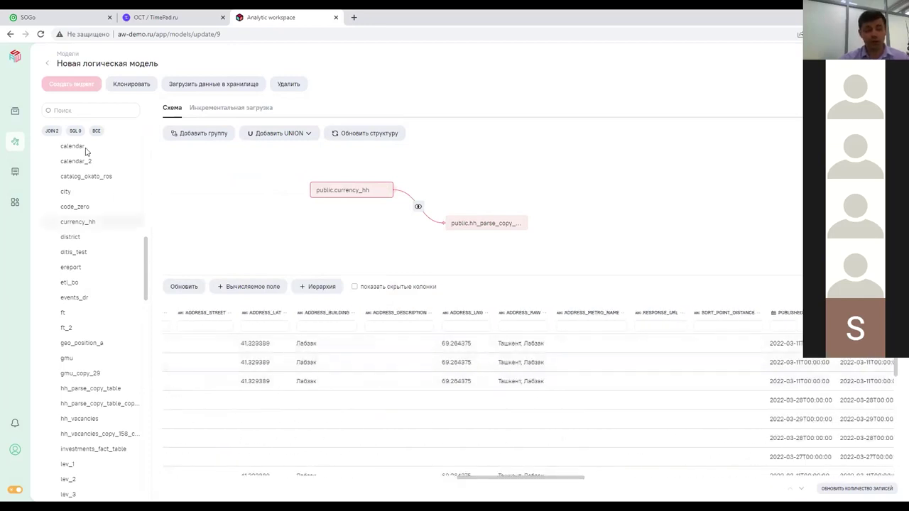
# Leave the new model and open the model "Вакансии рынка по BI платформам" for editing
pyautogui.click(47, 68)
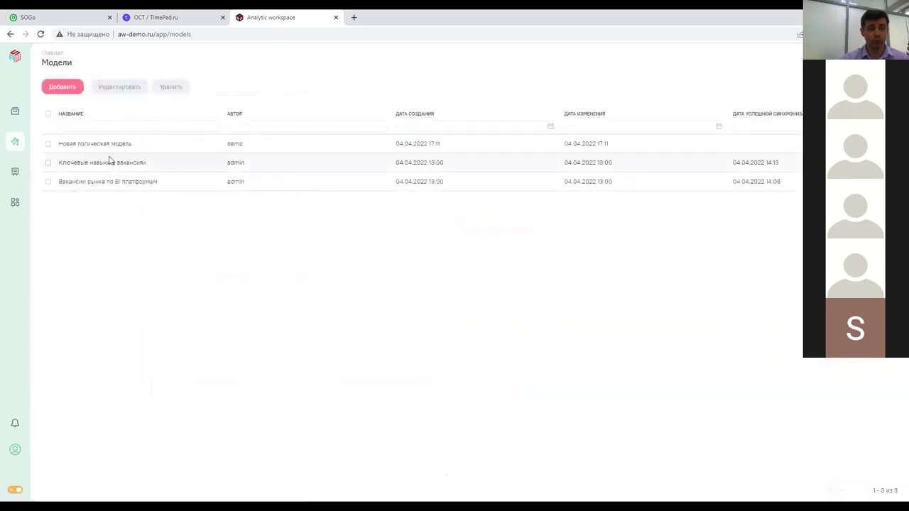
pyautogui.doubleClick(116, 182)
pyautogui.click(249, 87)
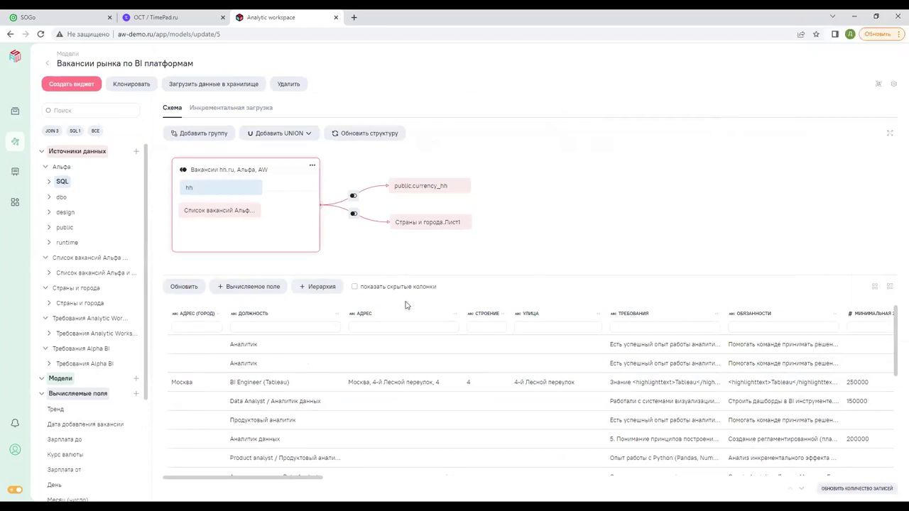
pyautogui.moveTo(251, 192)
# Examine the formula and settings of the calculated field "Курс валюты" and close it without changes
pyautogui.scroll(-3, 138, 450)
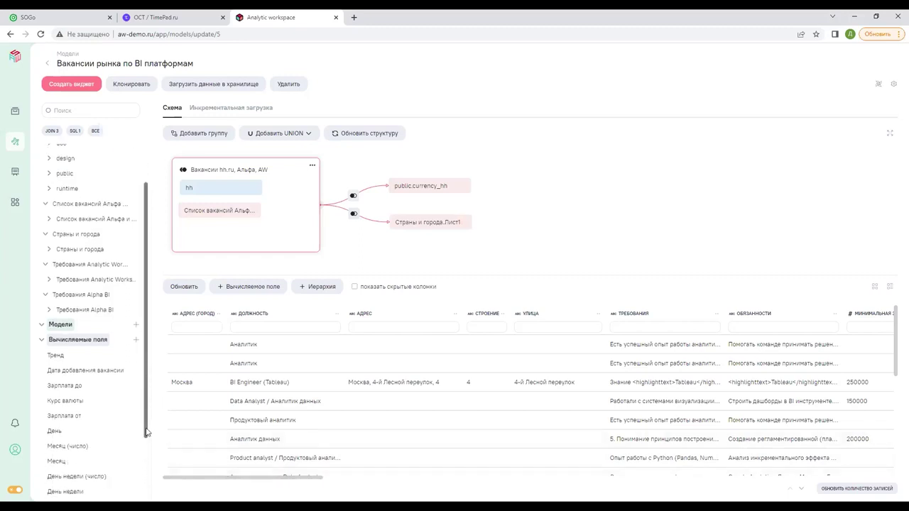
pyautogui.click(134, 329)
pyautogui.click(161, 344)
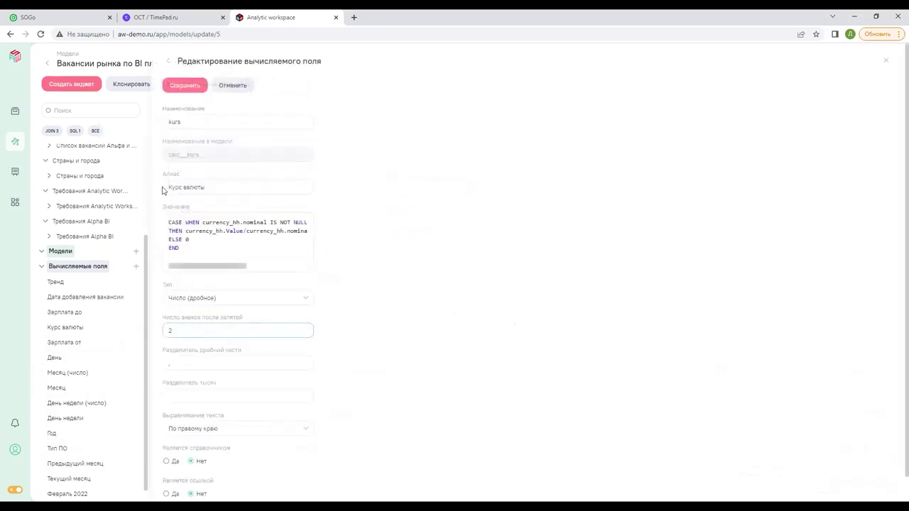
pyautogui.click(169, 61)
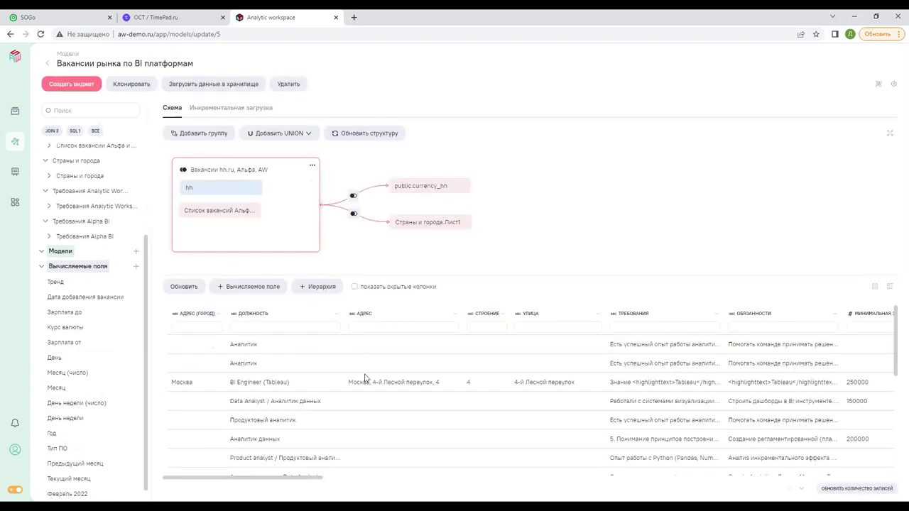
# Look through the model's data preview columns, and review its user permissions and user group settings
pyautogui.moveTo(297, 474); pyautogui.dragTo(642, 476)
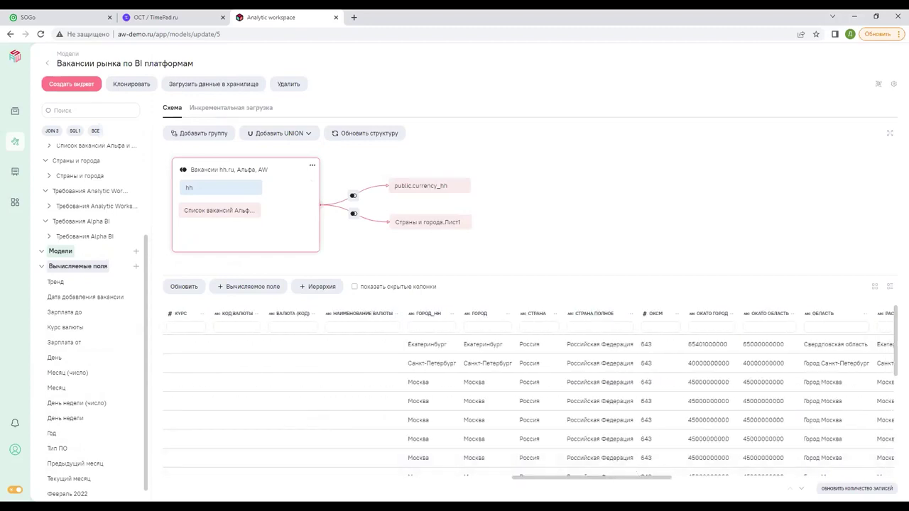
pyautogui.click(893, 85)
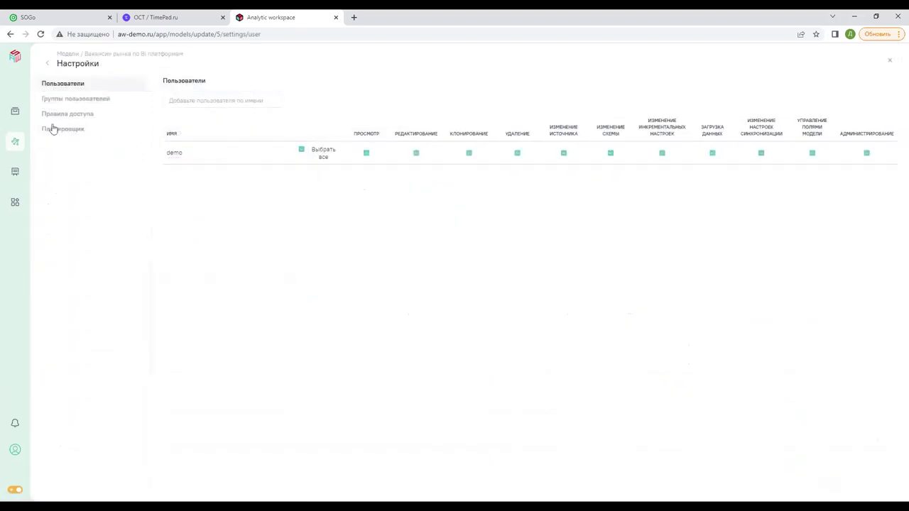
pyautogui.click(63, 100)
pyautogui.click(202, 101)
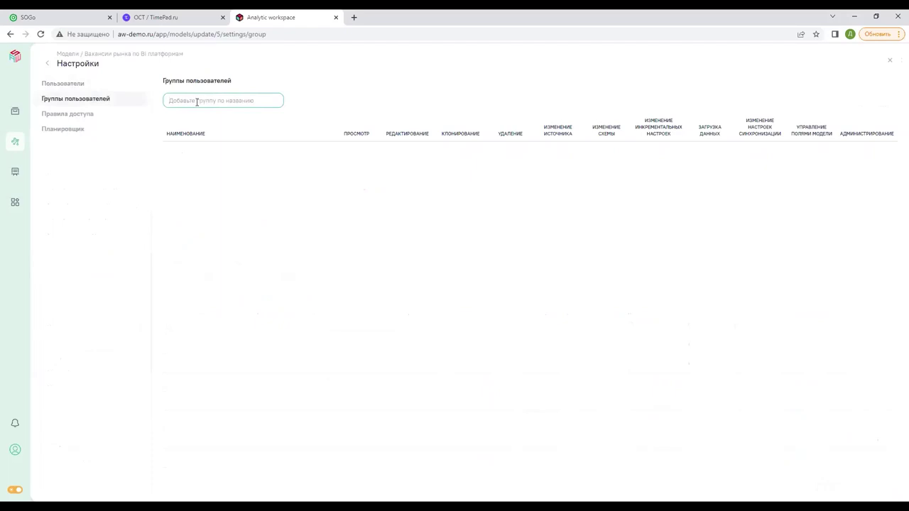
# Examine the model's access rule "Правило доступа", including its access object types and conditions, and leave it without changes
pyautogui.click(72, 115)
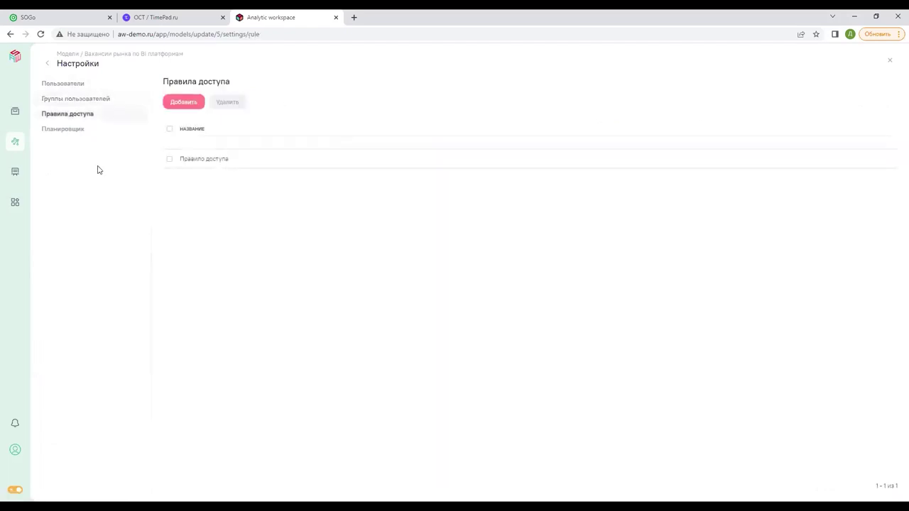
pyautogui.click(222, 160)
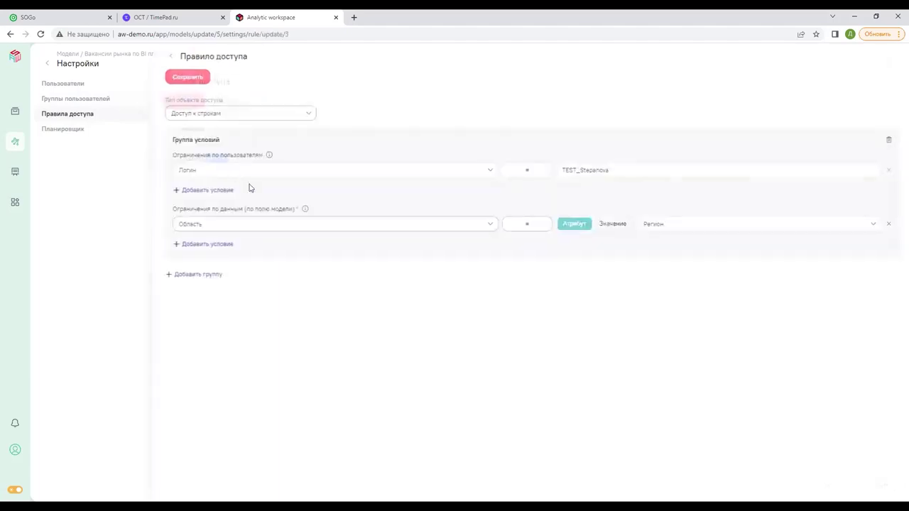
pyautogui.click(233, 115)
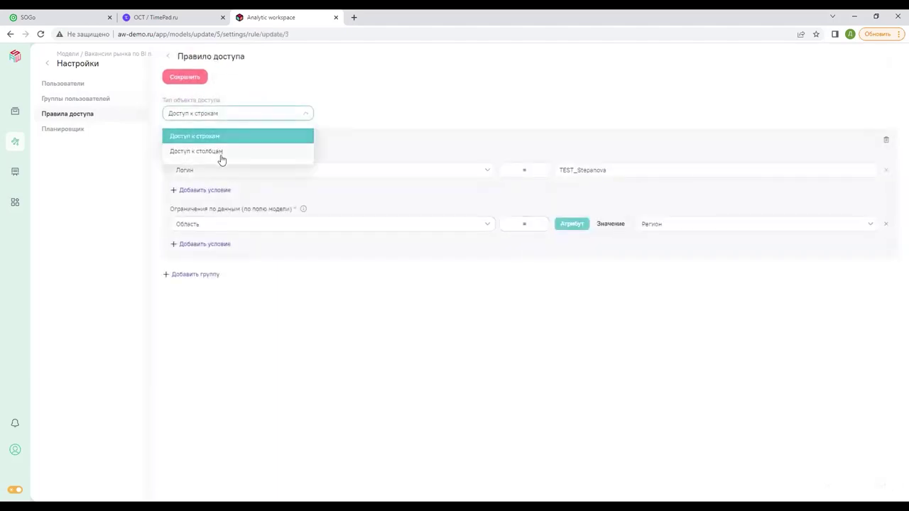
pyautogui.click(380, 105)
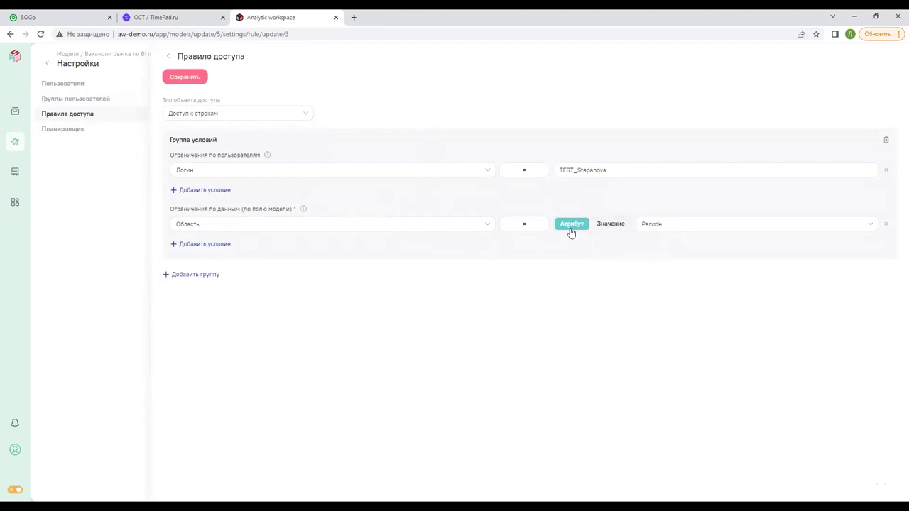
pyautogui.click(168, 56)
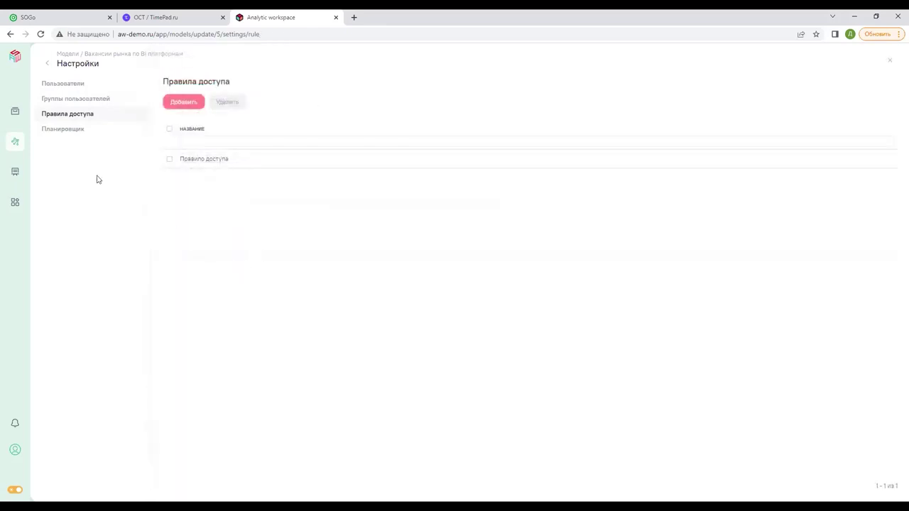
# Review the model's weekly and cron-string data refresh options and its incremental load fragments, ending back on the schema
pyautogui.click(65, 129)
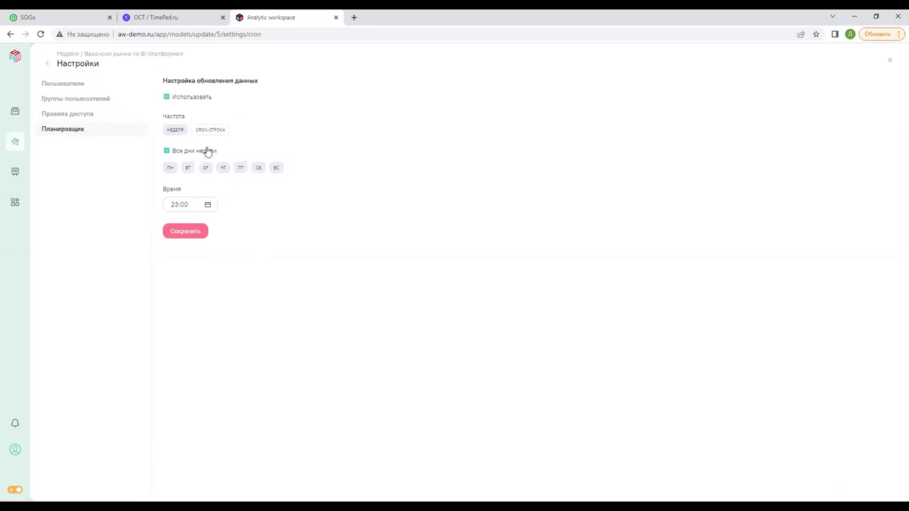
pyautogui.click(210, 131)
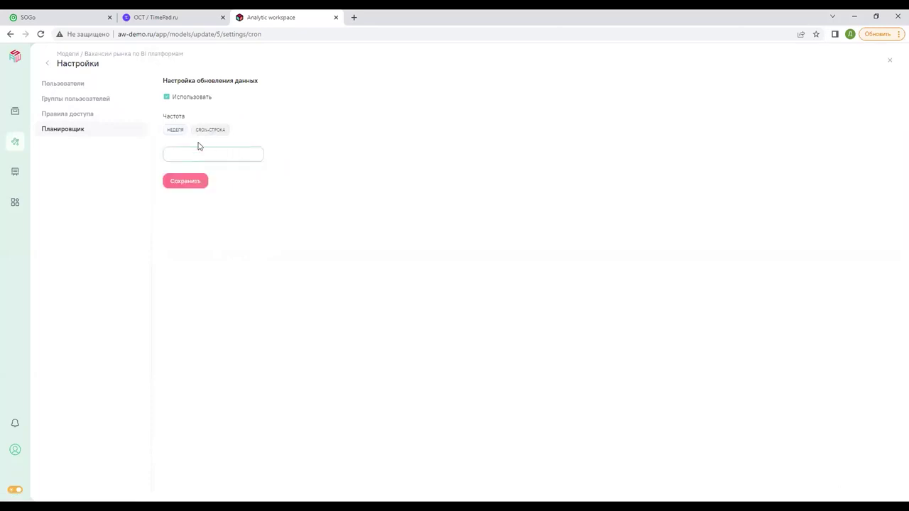
pyautogui.click(177, 129)
pyautogui.click(48, 64)
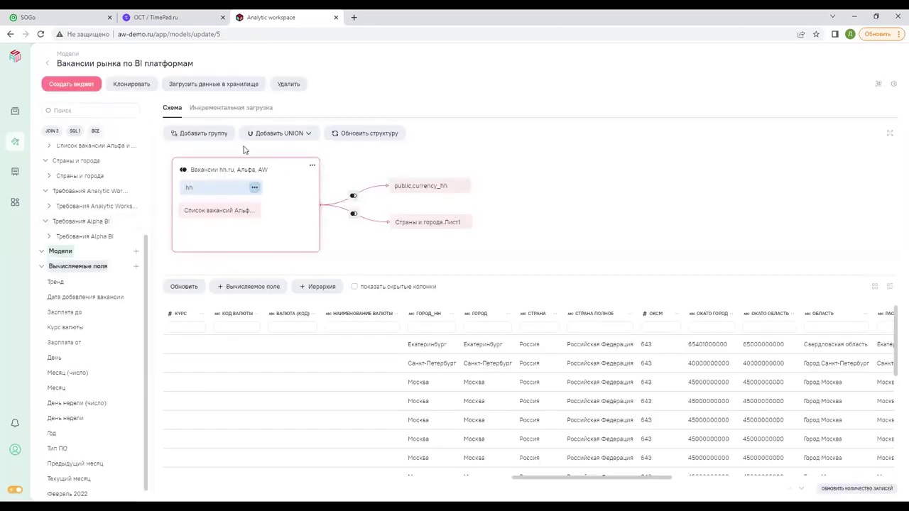
pyautogui.click(241, 110)
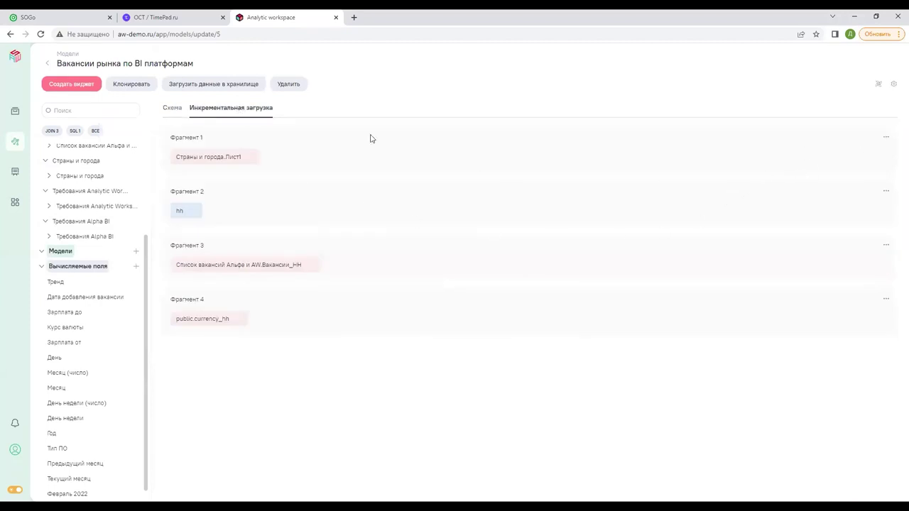
pyautogui.click(175, 111)
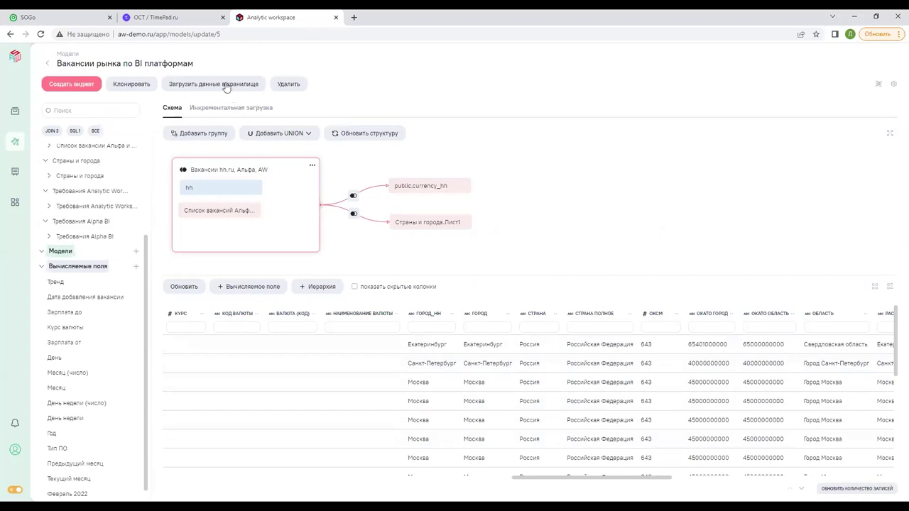
# Create a new widget from the vacancies model and add the field "Компании" as a column
pyautogui.click(75, 84)
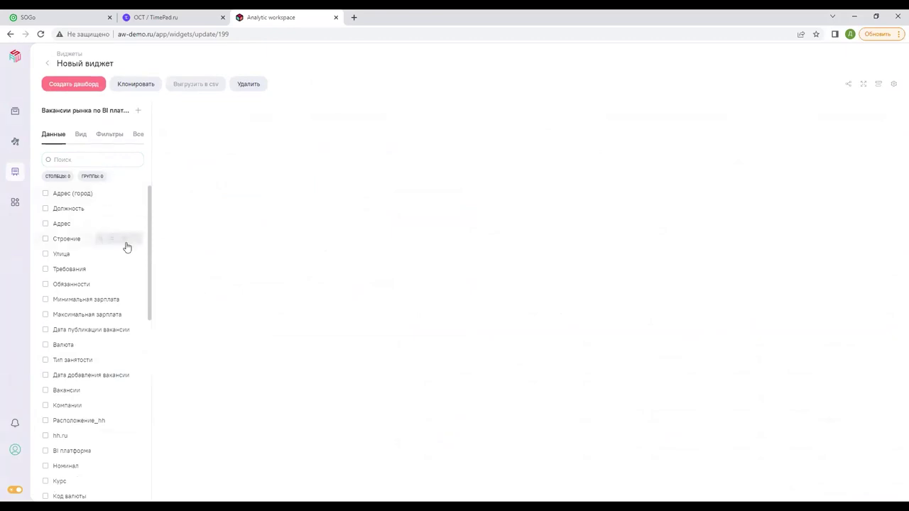
pyautogui.click(113, 160)
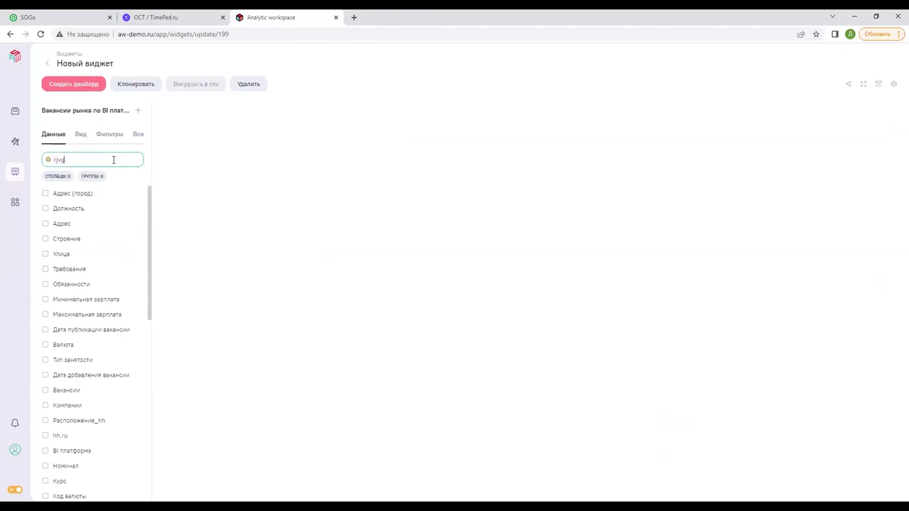
pyautogui.write('компн')
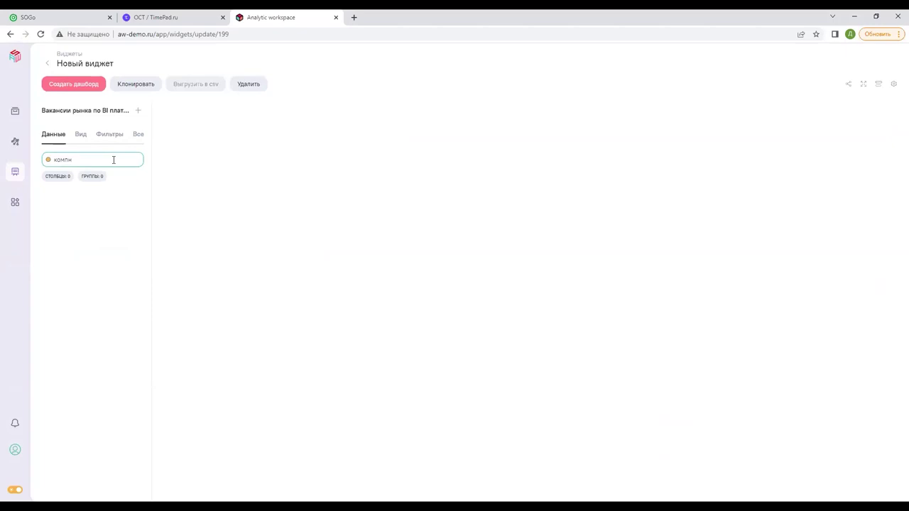
pyautogui.press('BackSpace')
pyautogui.write('ан')
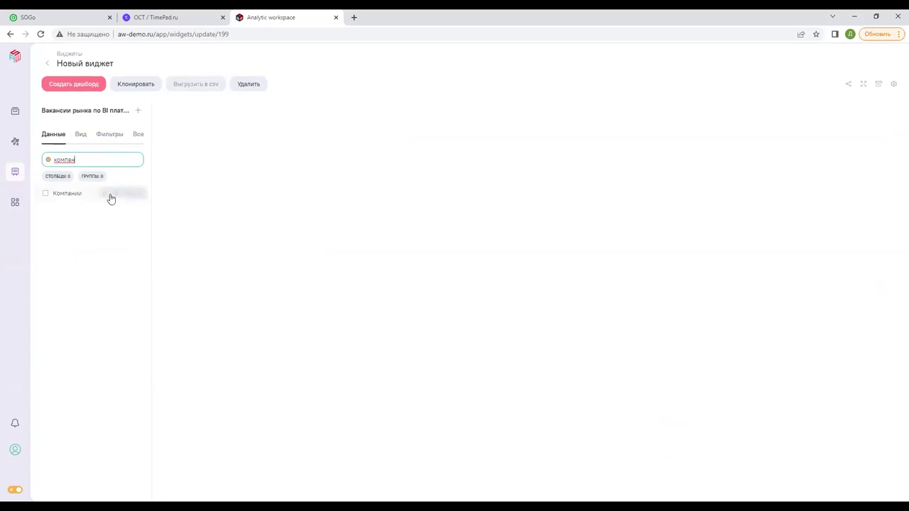
pyautogui.click(104, 194)
# Group the widget by the field "Город", and limit the field list to the columns and groups in use
pyautogui.moveTo(84, 161); pyautogui.dragTo(20, 160)
pyautogui.write('город')
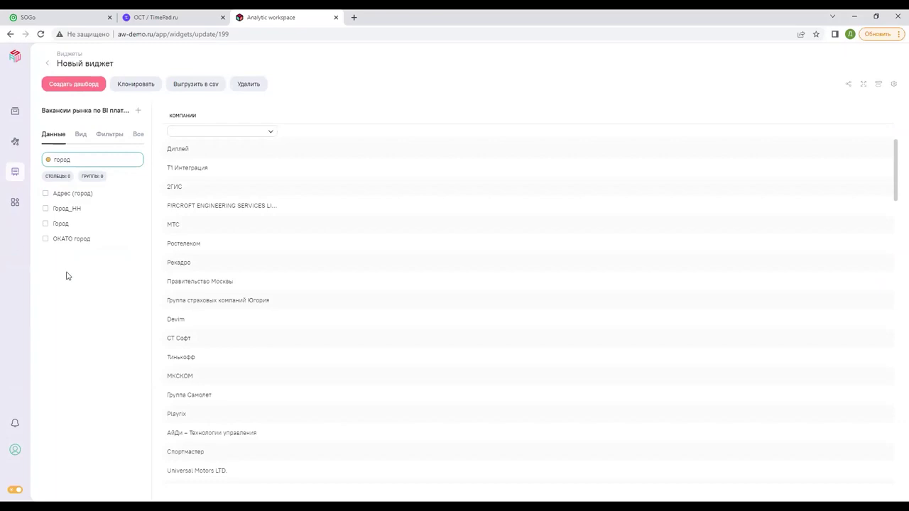
pyautogui.click(111, 226)
pyautogui.moveTo(88, 159); pyautogui.dragTo(30, 159)
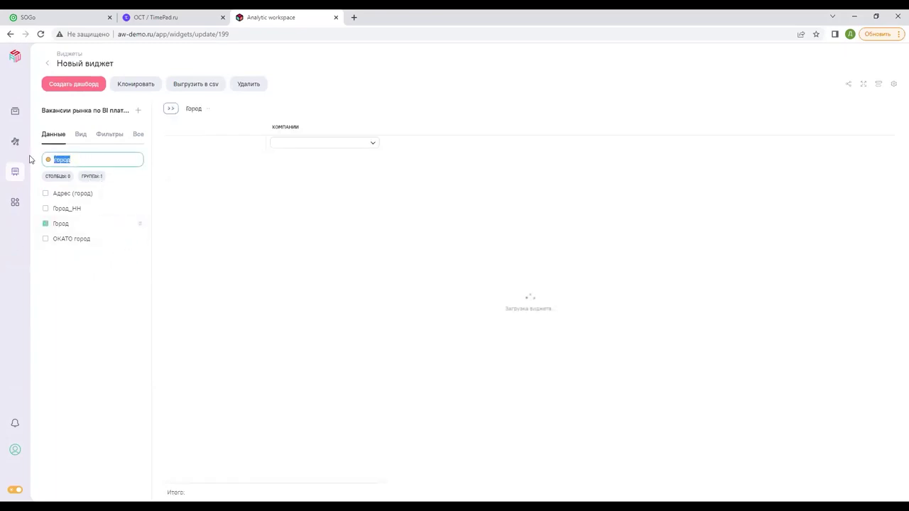
pyautogui.press('BackSpace')
pyautogui.click(61, 177)
pyautogui.click(92, 178)
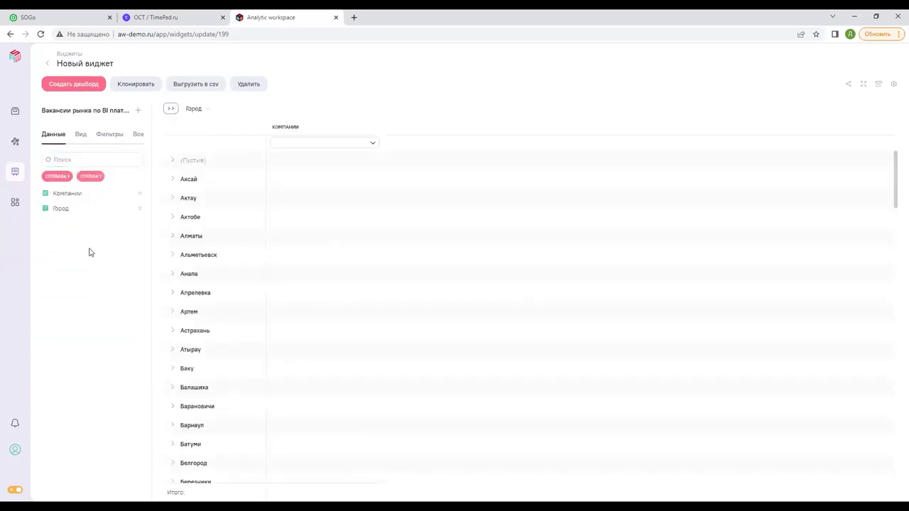
# Set both the total and intermediate aggregation of "Компании" to "Количество уникальных"
pyautogui.click(140, 194)
pyautogui.click(223, 135)
pyautogui.click(208, 289)
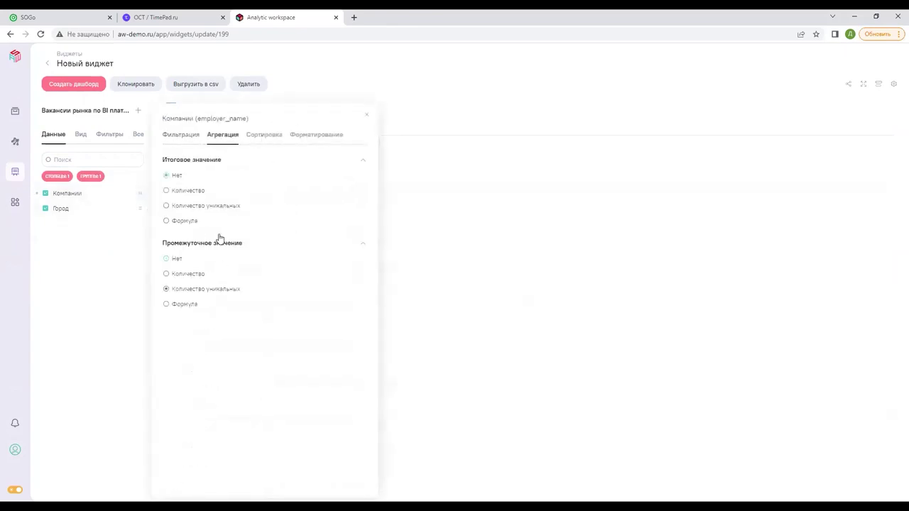
pyautogui.click(209, 206)
pyautogui.click(369, 117)
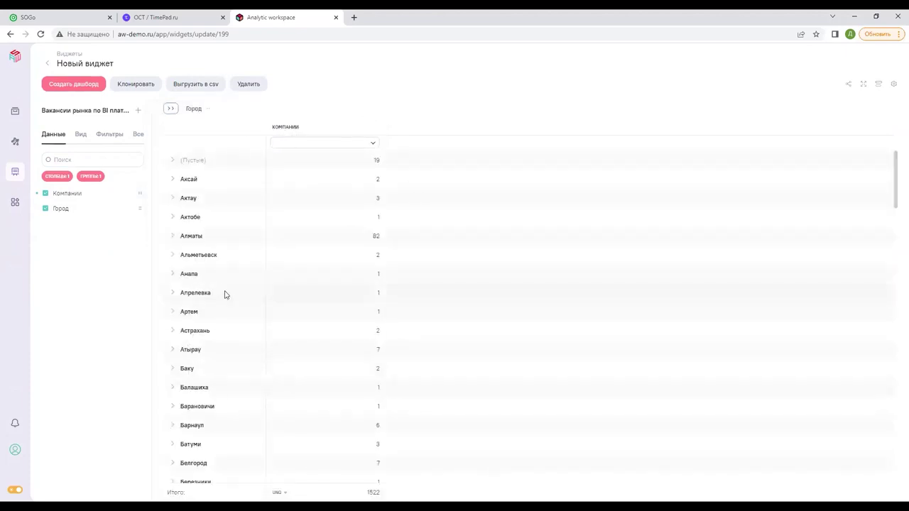
# Show the widget as a vertical bar chart and sort the "Компании" aggregates in descending order
pyautogui.click(79, 134)
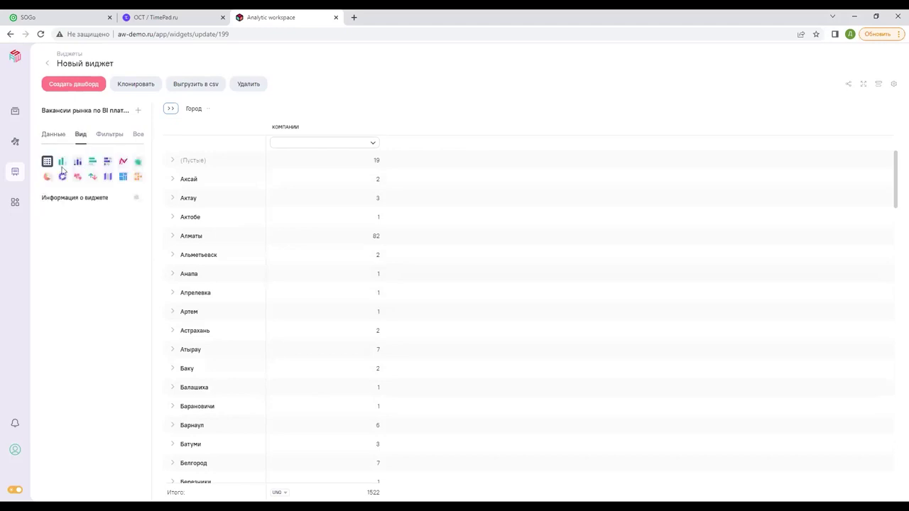
pyautogui.click(63, 162)
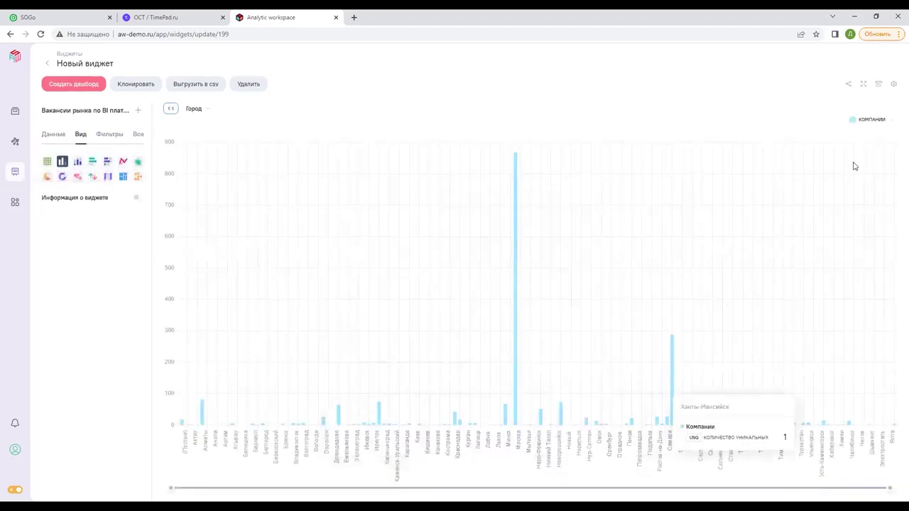
pyautogui.click(890, 121)
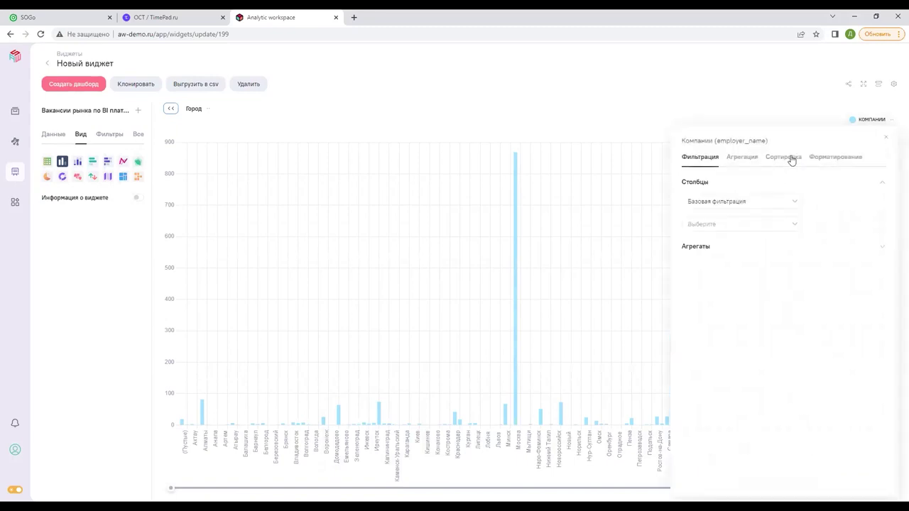
pyautogui.click(788, 157)
pyautogui.click(708, 319)
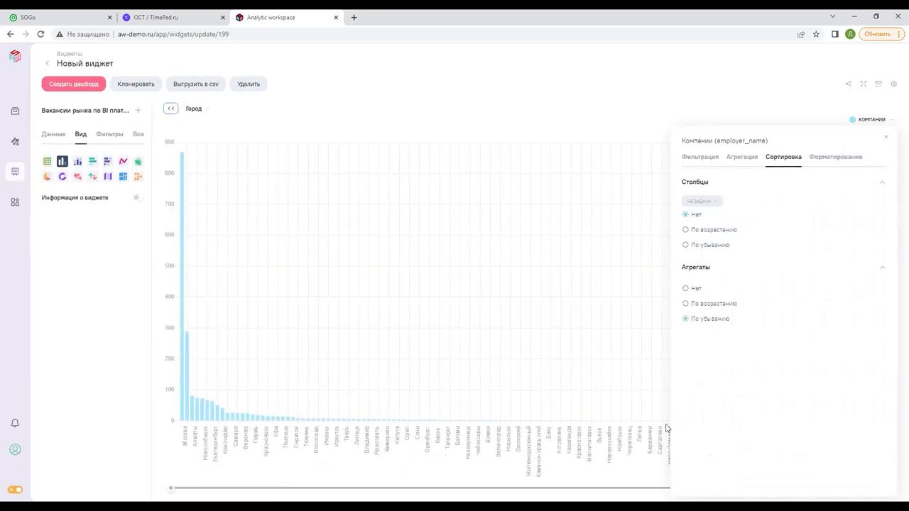
# Switch the column filtering of "Компании" to "Расширенная фильтрация" and review the available condition operators, keeping the equals operator
pyautogui.click(701, 157)
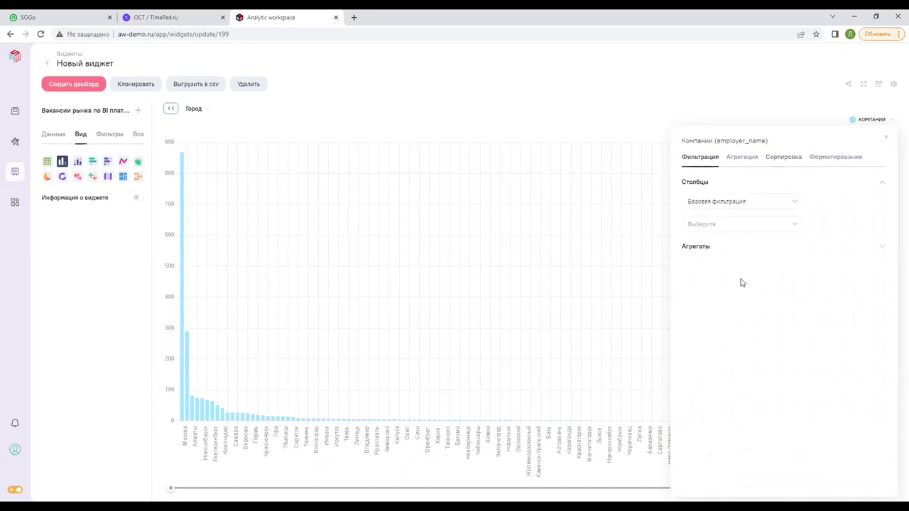
pyautogui.click(725, 206)
pyautogui.click(730, 240)
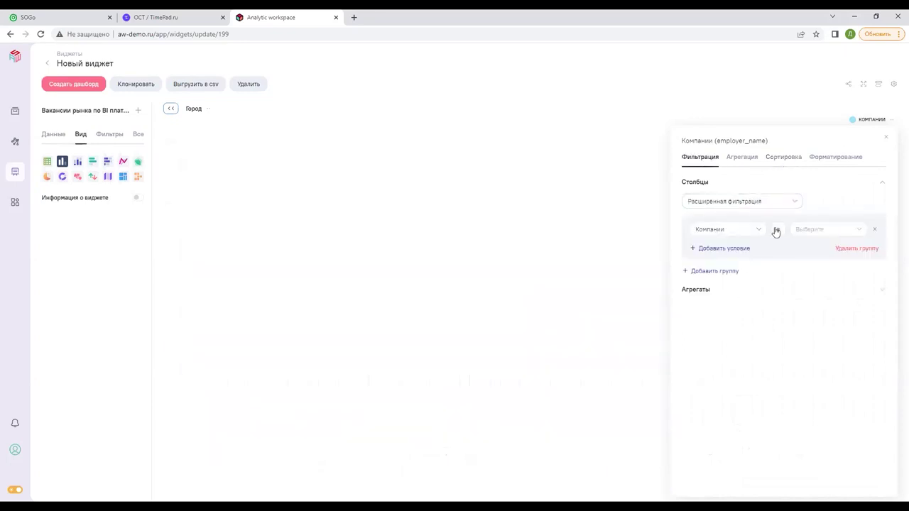
pyautogui.click(777, 235)
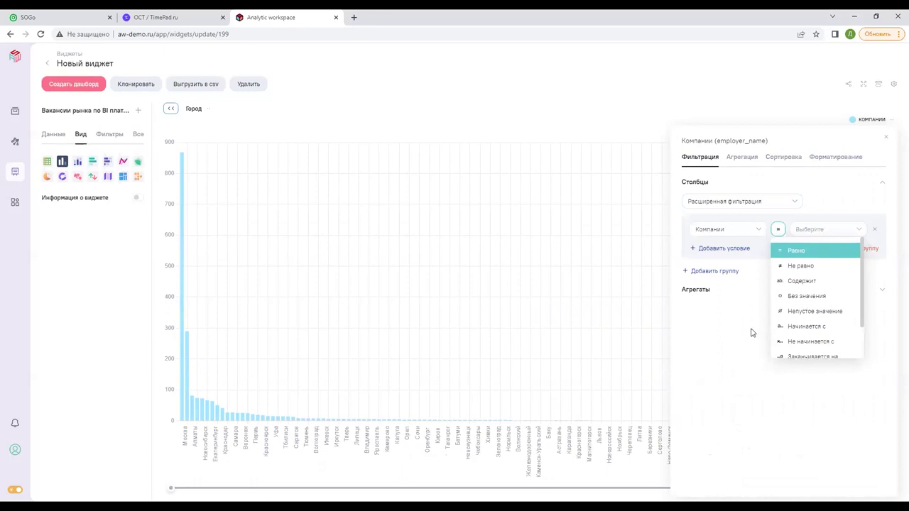
pyautogui.click(754, 332)
pyautogui.click(779, 231)
pyautogui.scroll(-3, 795, 316)
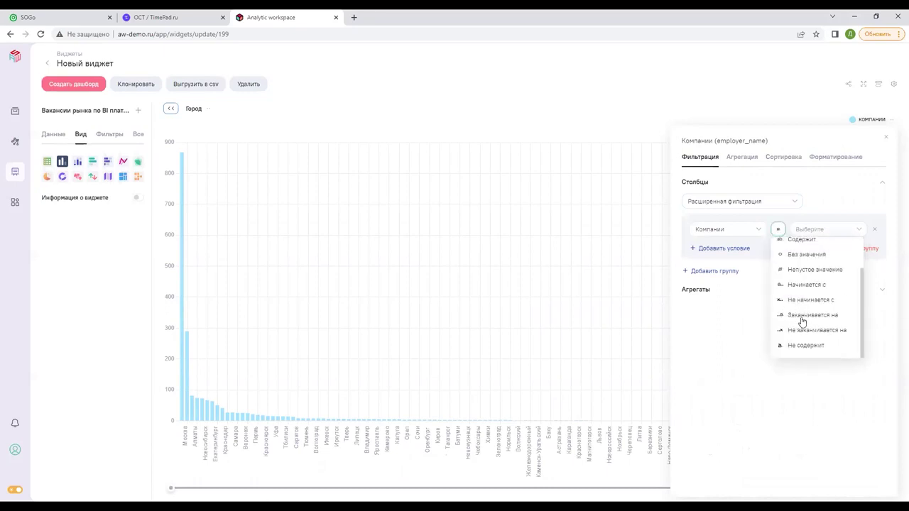
pyautogui.click(753, 346)
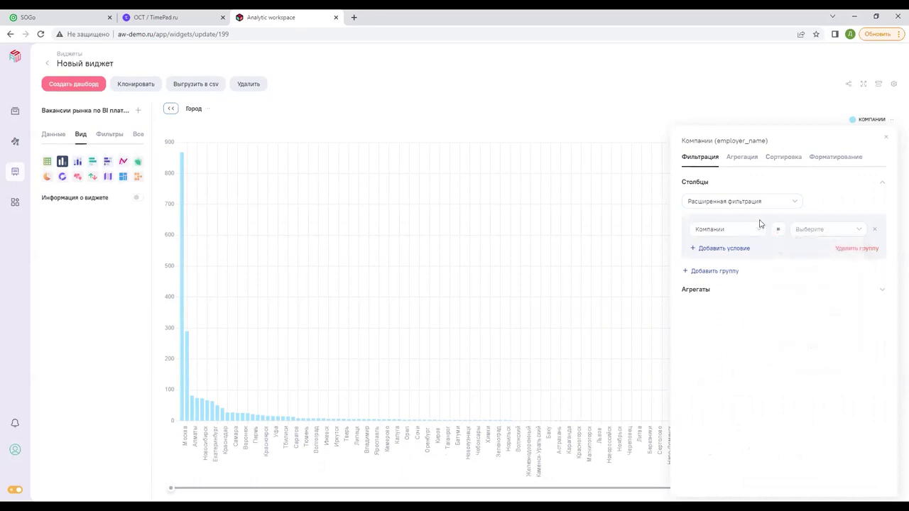
# Filter the "Компании" aggregates to values greater than 5, and return to the field's sorting settings
pyautogui.click(696, 292)
pyautogui.click(691, 334)
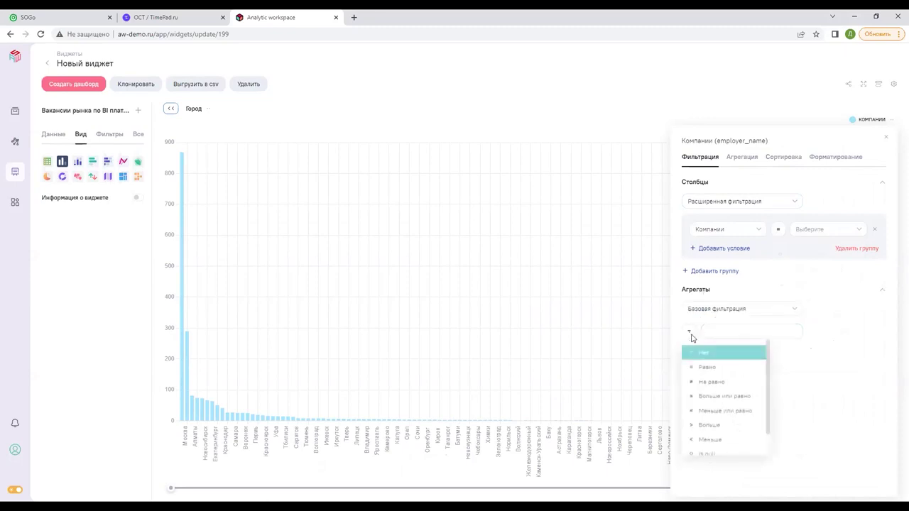
pyautogui.click(710, 429)
pyautogui.click(726, 332)
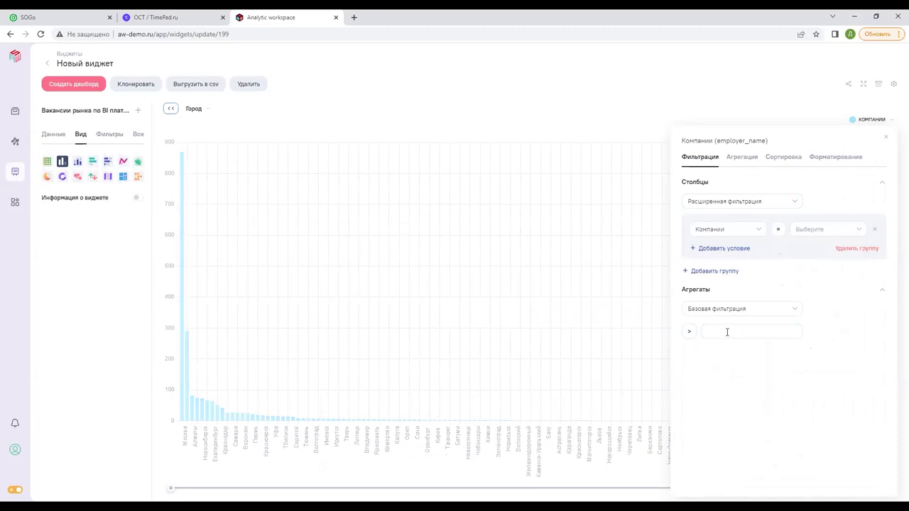
pyautogui.write('10')
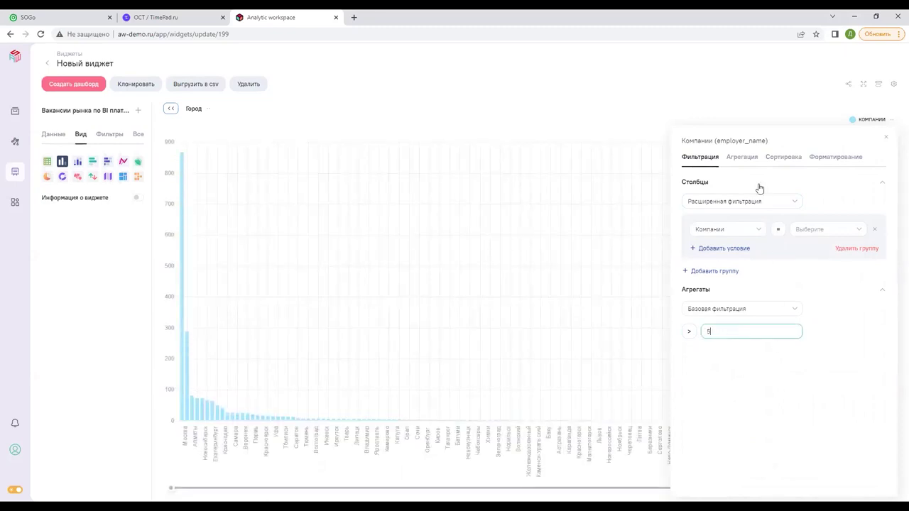
pyautogui.click(781, 158)
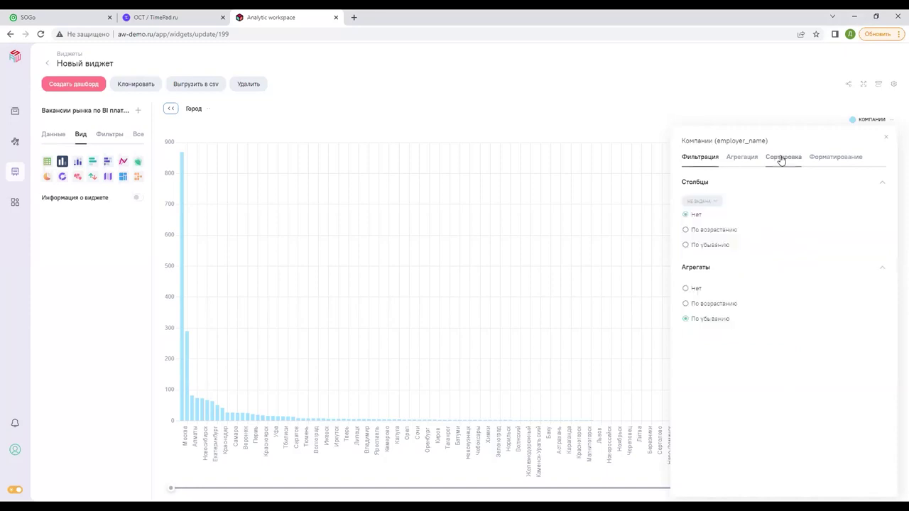
# Add an aggregate formatting group of the chart type for "Компании" and colour the whole chart dark teal
pyautogui.click(823, 158)
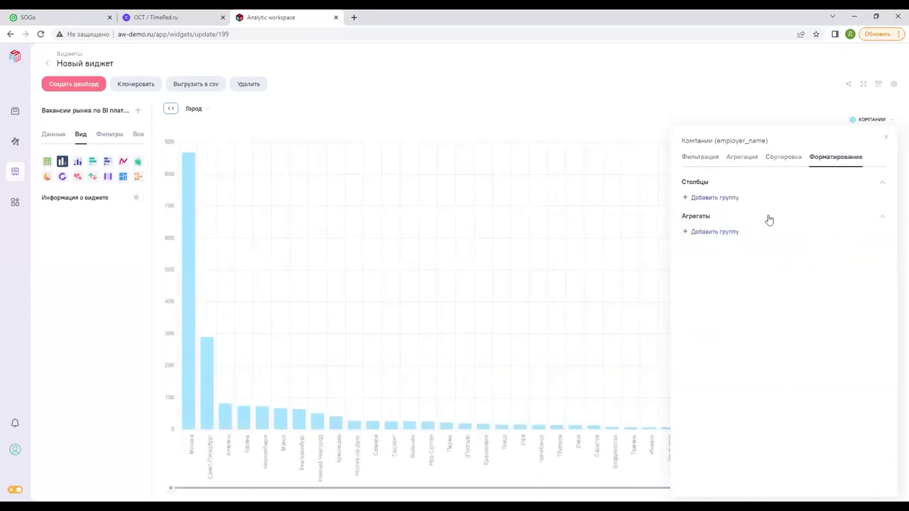
pyautogui.click(709, 232)
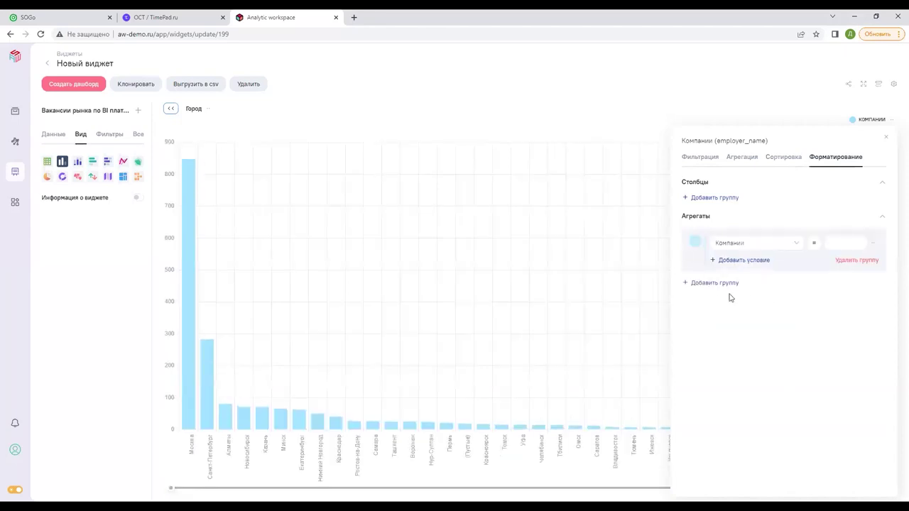
pyautogui.click(695, 243)
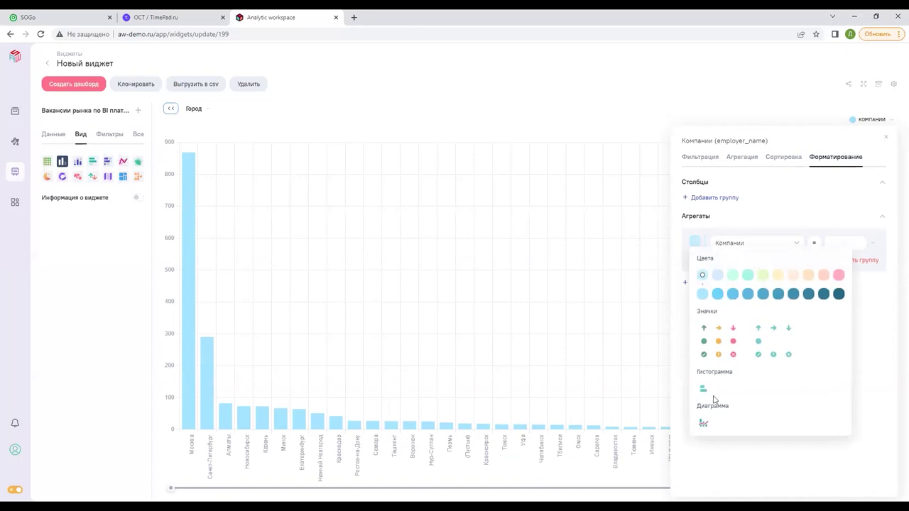
pyautogui.click(704, 424)
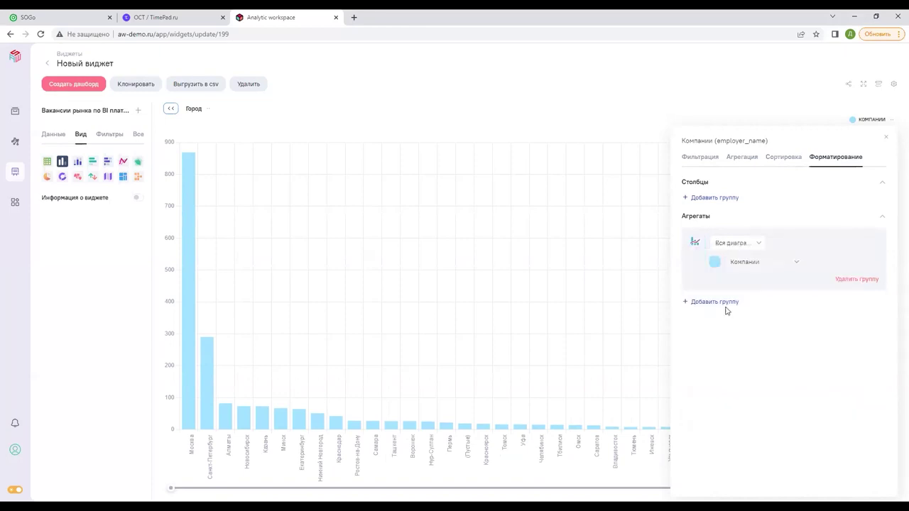
pyautogui.click(714, 262)
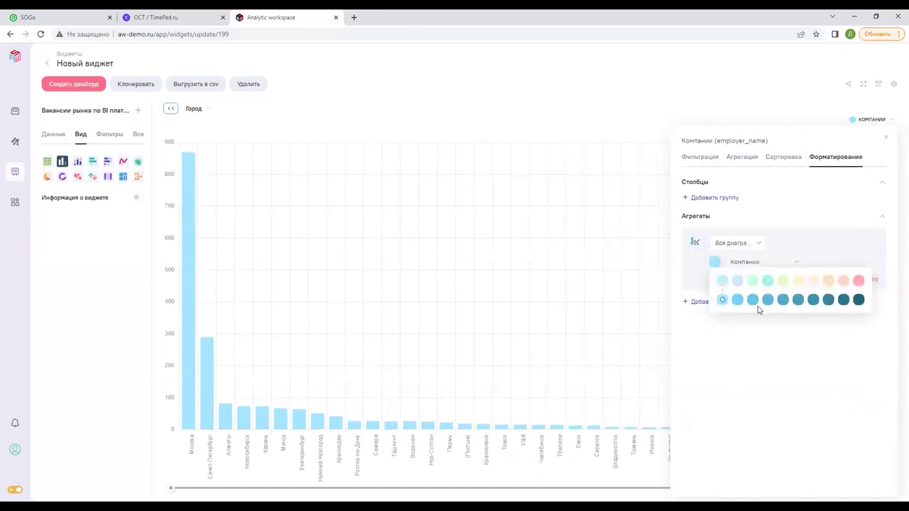
pyautogui.click(814, 300)
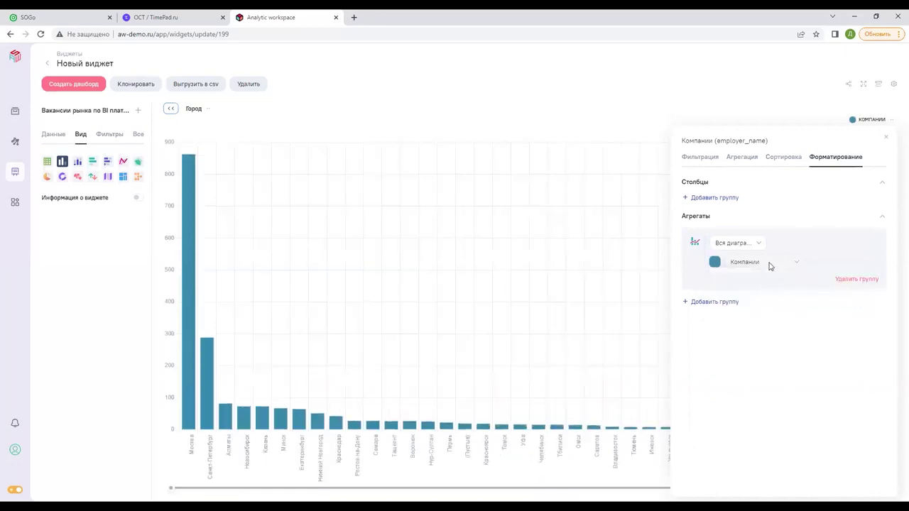
# Switch the chart formatting to "По условию", colouring bars dark teal where "Компании" is greater than 10, and close the field settings
pyautogui.click(755, 243)
pyautogui.click(749, 279)
pyautogui.click(716, 262)
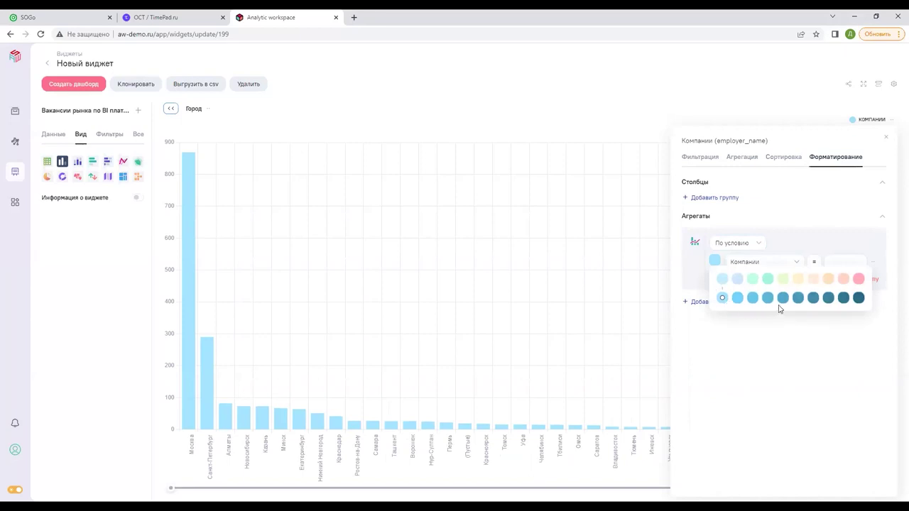
pyautogui.click(813, 300)
pyautogui.click(815, 262)
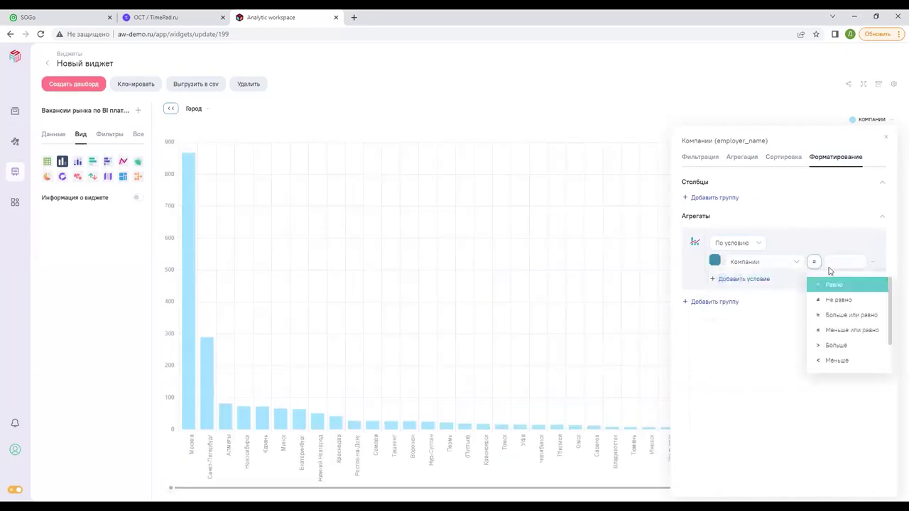
pyautogui.click(837, 346)
pyautogui.click(838, 263)
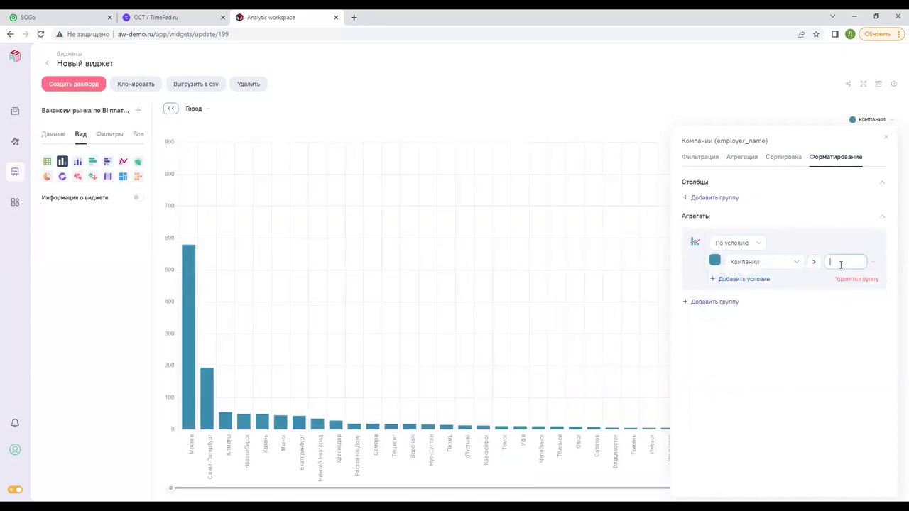
pyautogui.write('10')
pyautogui.click(709, 91)
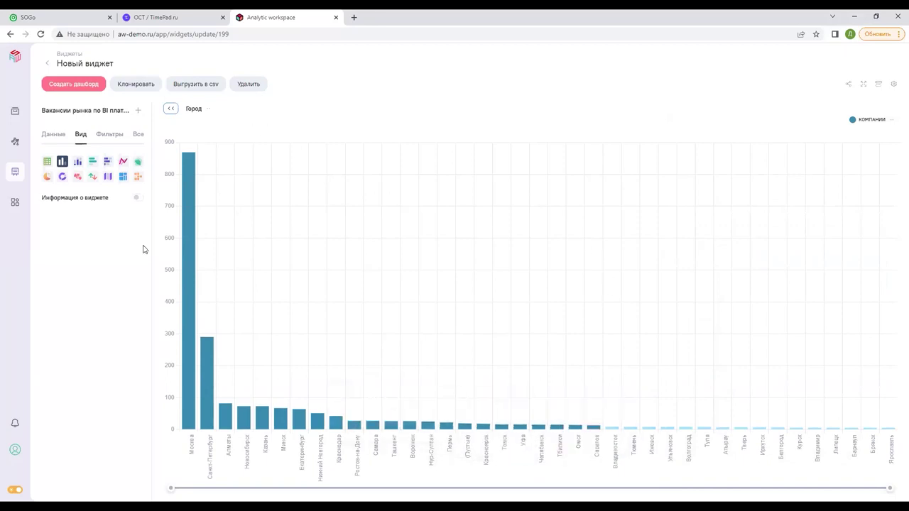
# List all model fields, search for "стран", and add "Страна полное" to the widget's groups
pyautogui.click(54, 135)
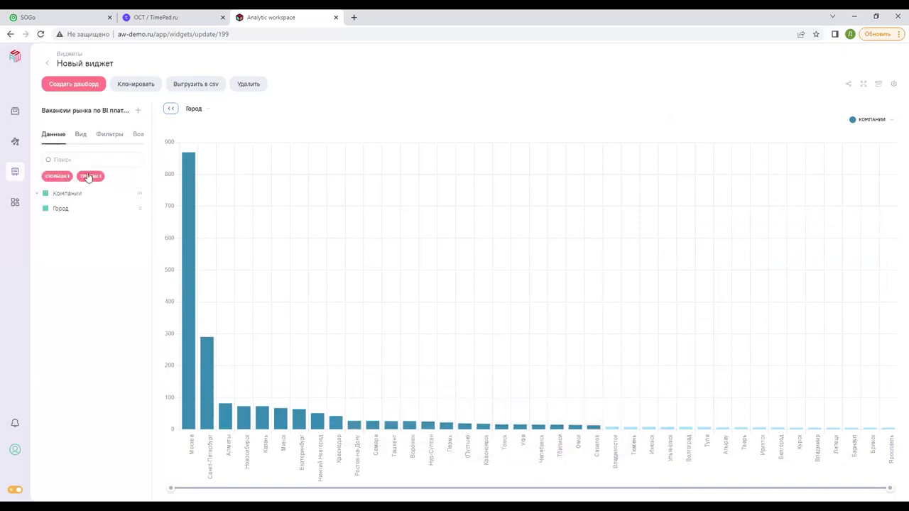
pyautogui.click(63, 177)
pyautogui.click(88, 157)
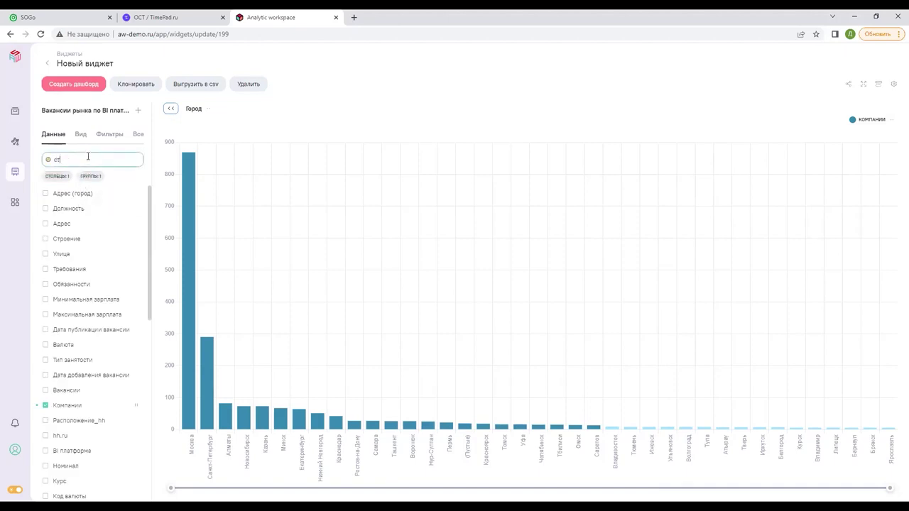
pyautogui.click(112, 201)
pyautogui.click(112, 201)
# Search the fields for "платфо", add "BI платформа" to the widget's groups, and clear the search
pyautogui.moveTo(85, 158); pyautogui.dragTo(43, 151)
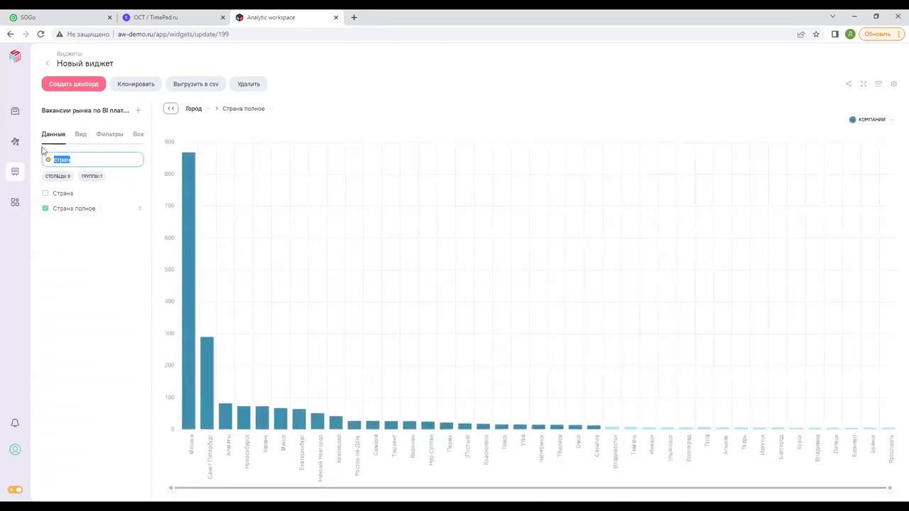
pyautogui.write('платфо')
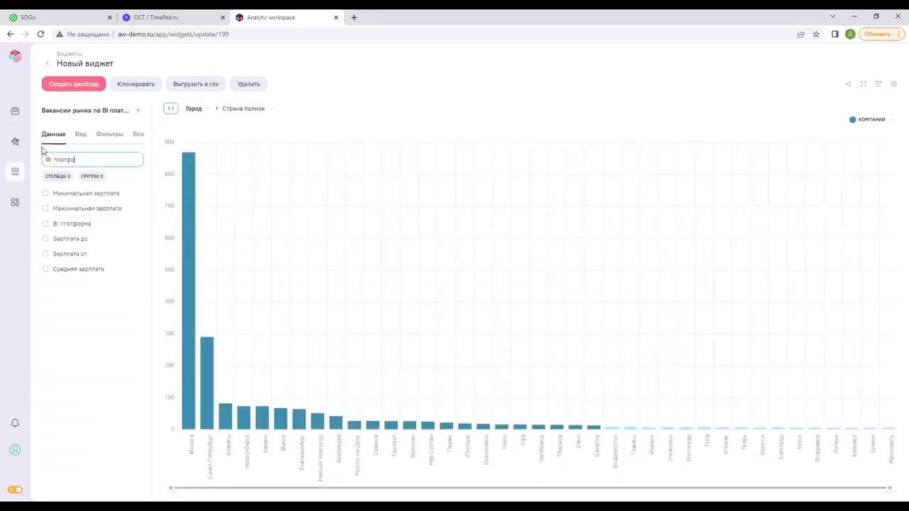
pyautogui.click(114, 223)
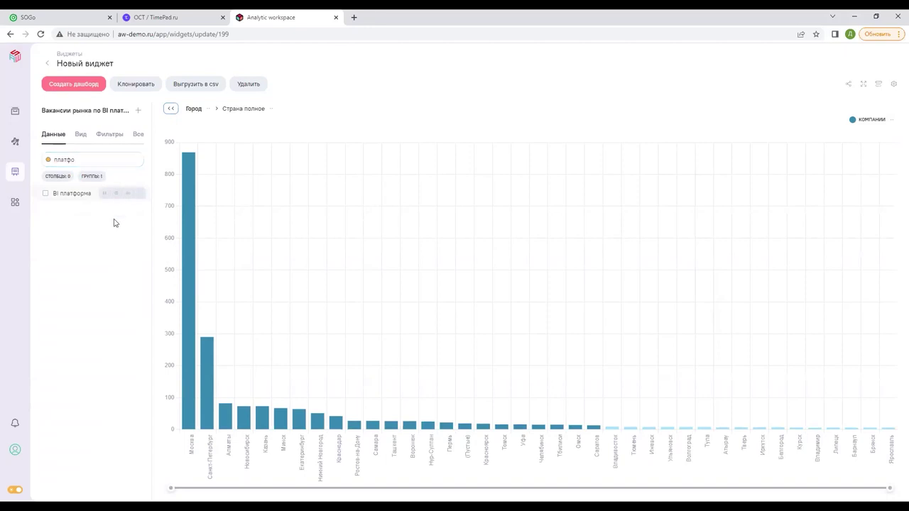
pyautogui.click(68, 193)
pyautogui.doubleClick(64, 159)
pyautogui.press('BackSpace')
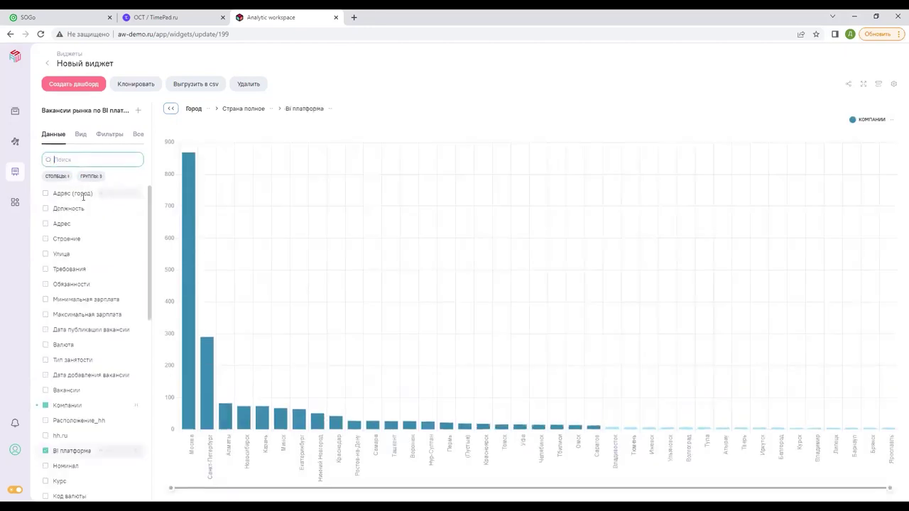
# Limit the field list to the used columns and groups, and move "Страна полное" ahead of "Город" in the grouping order
pyautogui.click(92, 176)
pyautogui.click(61, 176)
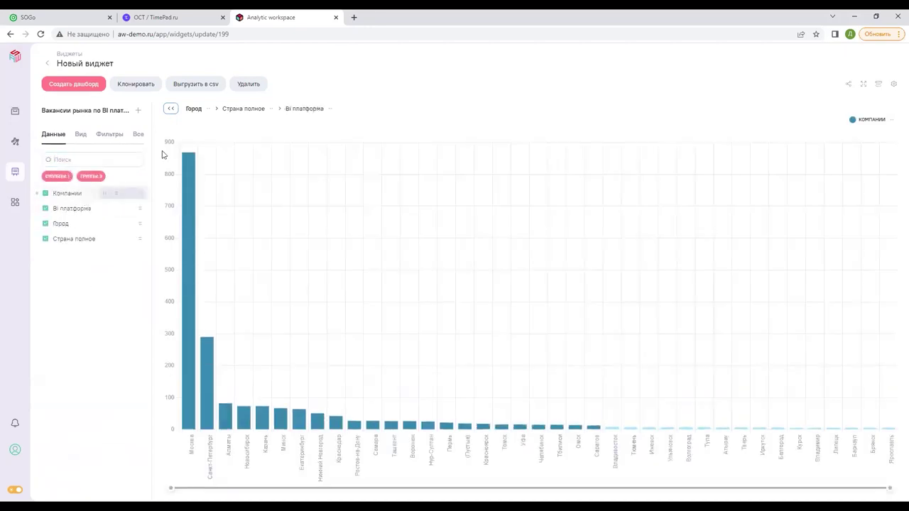
pyautogui.moveTo(240, 114); pyautogui.dragTo(213, 119)
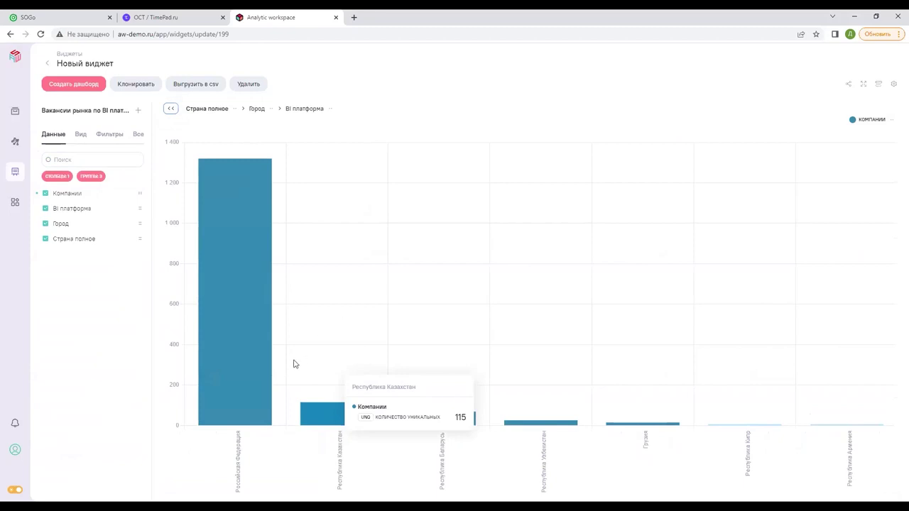
# Drill down the chart through "Российская Федерация" and "Москва" to the BI platforms, and return to the country level
pyautogui.click(245, 307)
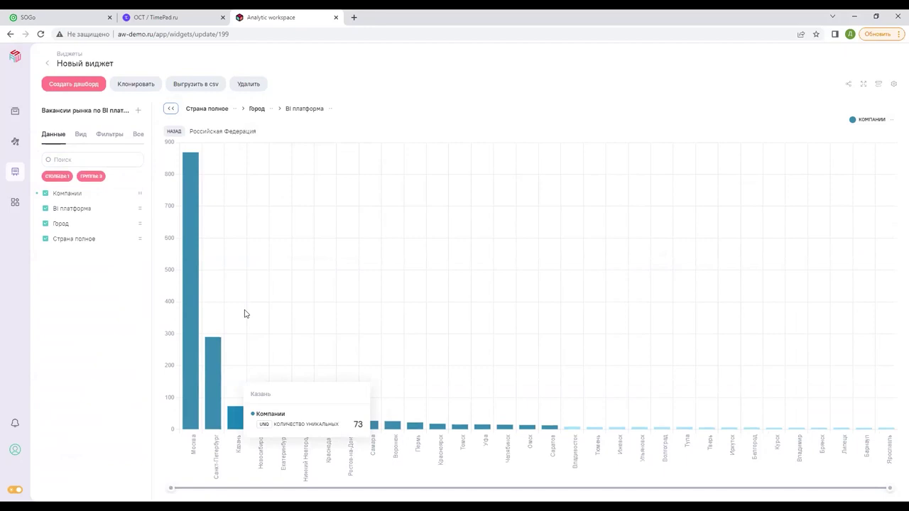
pyautogui.click(195, 353)
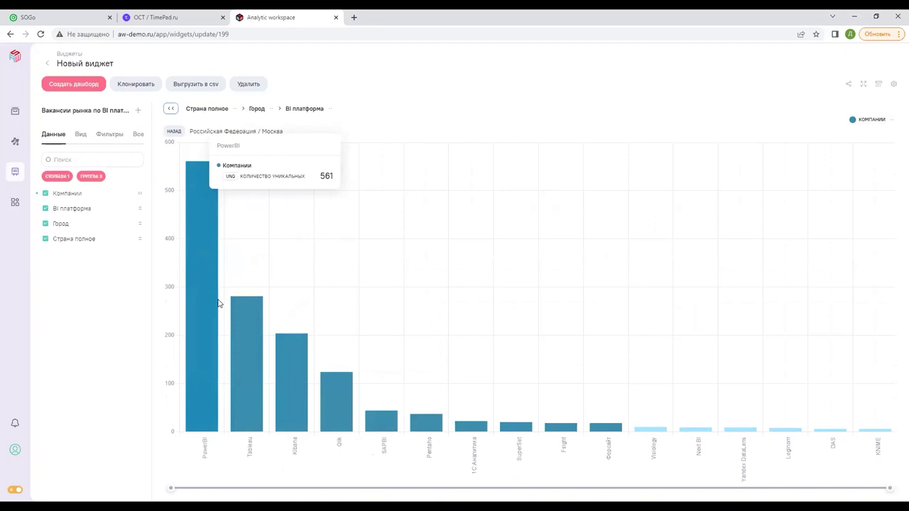
pyautogui.click(170, 110)
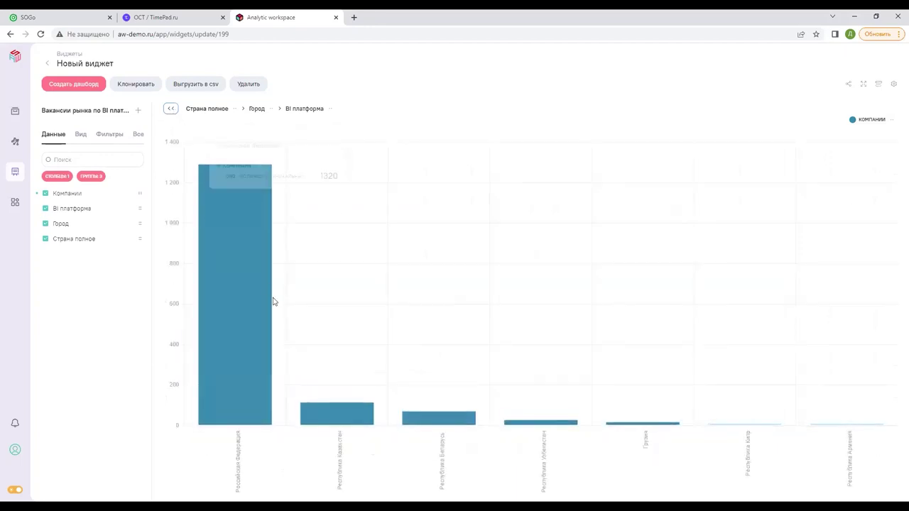
# Show the widget as a table, list all model fields again, and add the "Вакансии" column by searching for "вака"
pyautogui.click(79, 135)
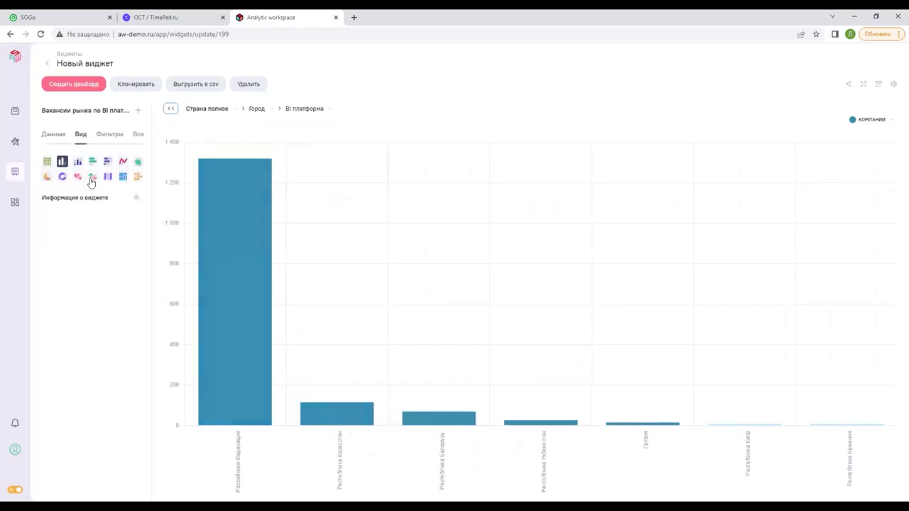
pyautogui.click(47, 161)
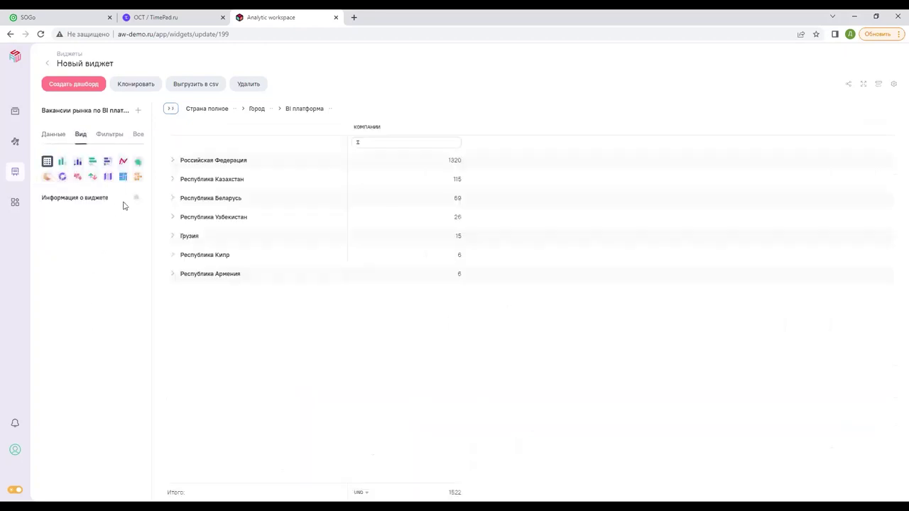
pyautogui.click(55, 135)
pyautogui.click(91, 177)
pyautogui.click(67, 177)
pyautogui.click(97, 160)
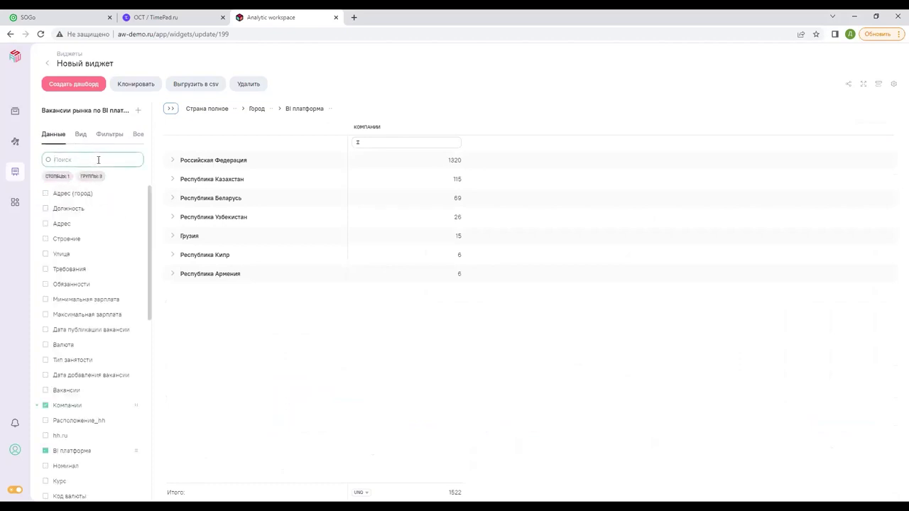
pyautogui.write('вака')
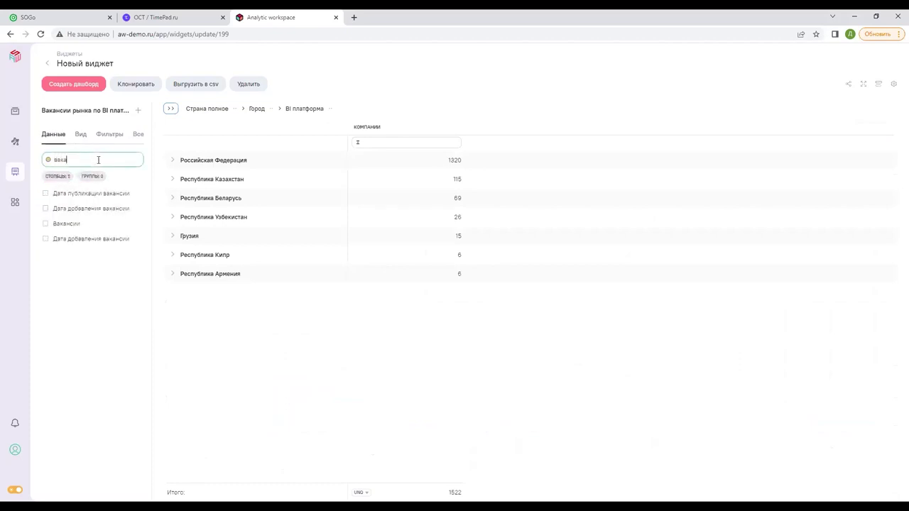
pyautogui.click(107, 224)
# Search the fields for "зарпл" and add "Зарплата от" as a table column
pyautogui.moveTo(81, 159); pyautogui.dragTo(42, 161)
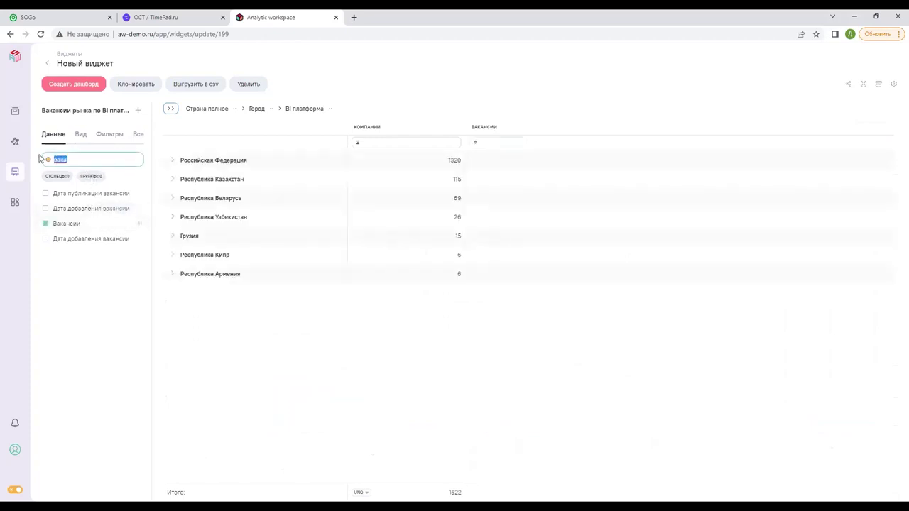
pyautogui.write('зарпл')
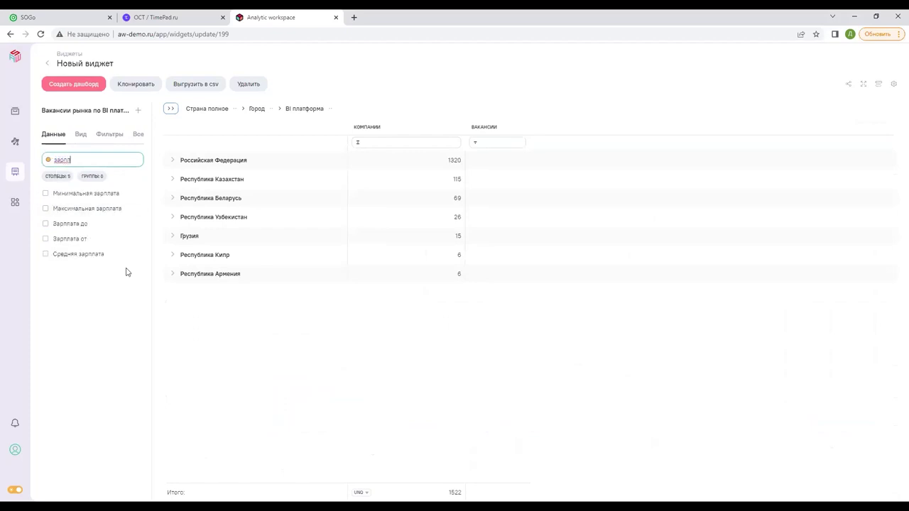
pyautogui.click(101, 240)
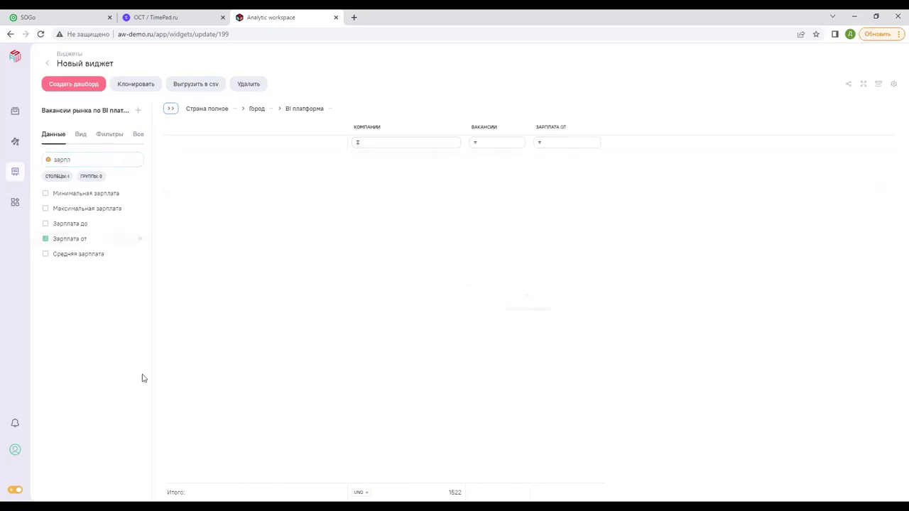
# Set both the total and intermediate aggregation of "Зарплата от" to "Среднее" and close its settings
pyautogui.click(142, 240)
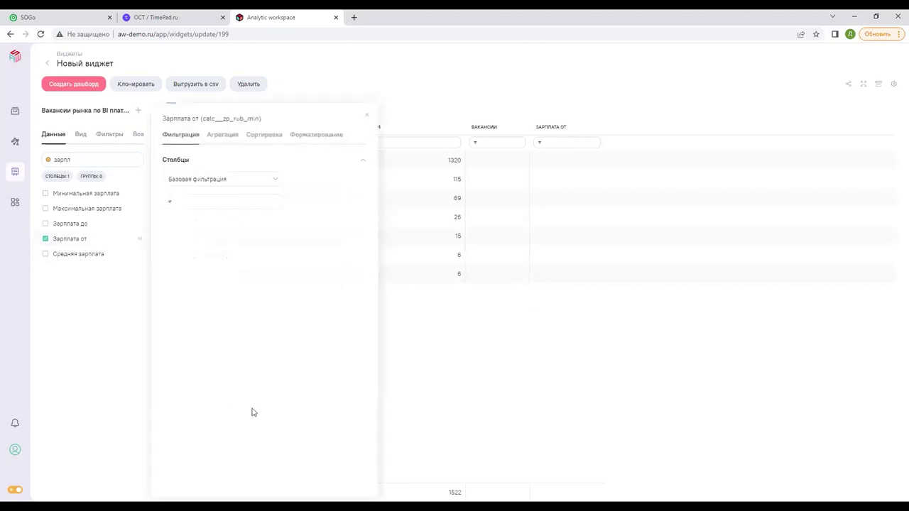
pyautogui.click(225, 136)
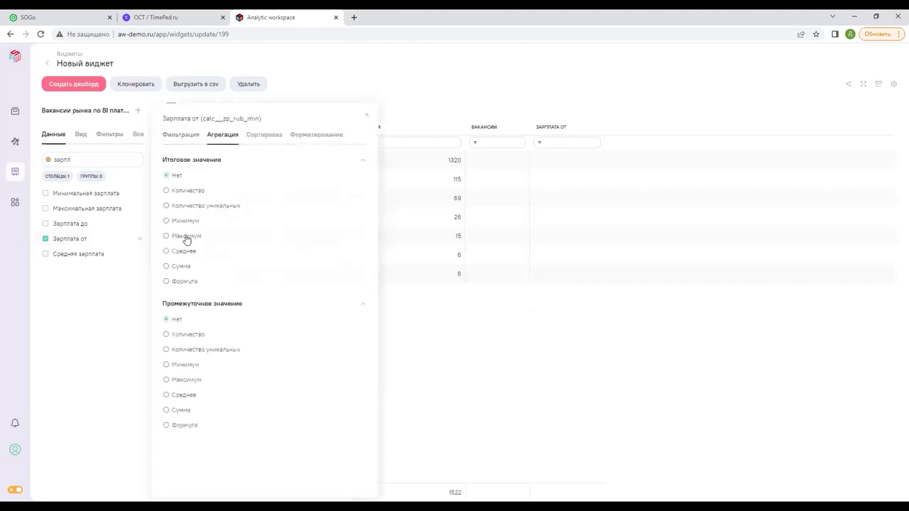
pyautogui.click(192, 257)
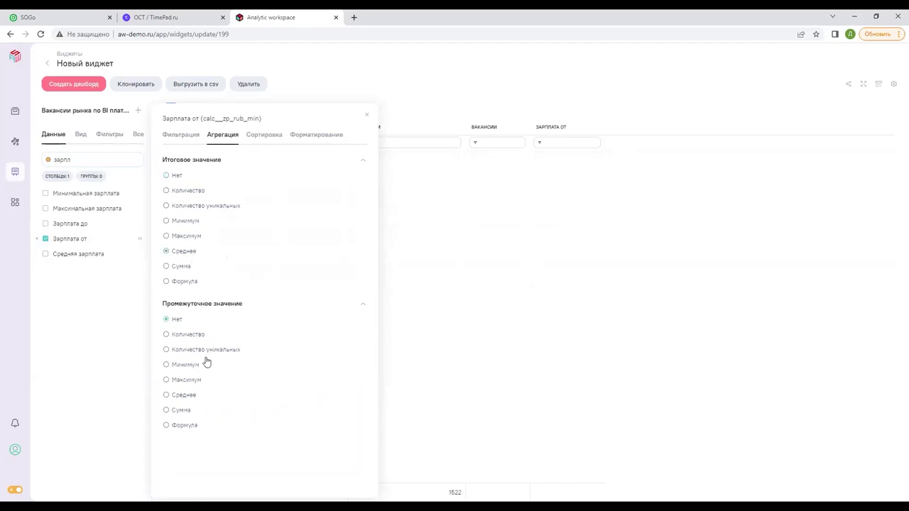
pyautogui.click(187, 398)
pyautogui.click(367, 114)
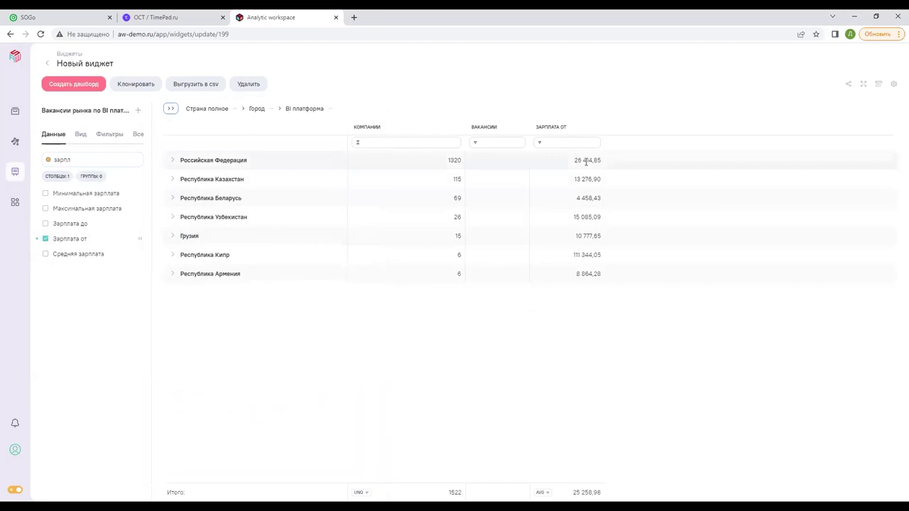
# Expand "Российская Федерация", "Москва" and "PowerBI" to view individual vacancies, and expand all grouping levels of the table
pyautogui.click(172, 160)
pyautogui.click(186, 180)
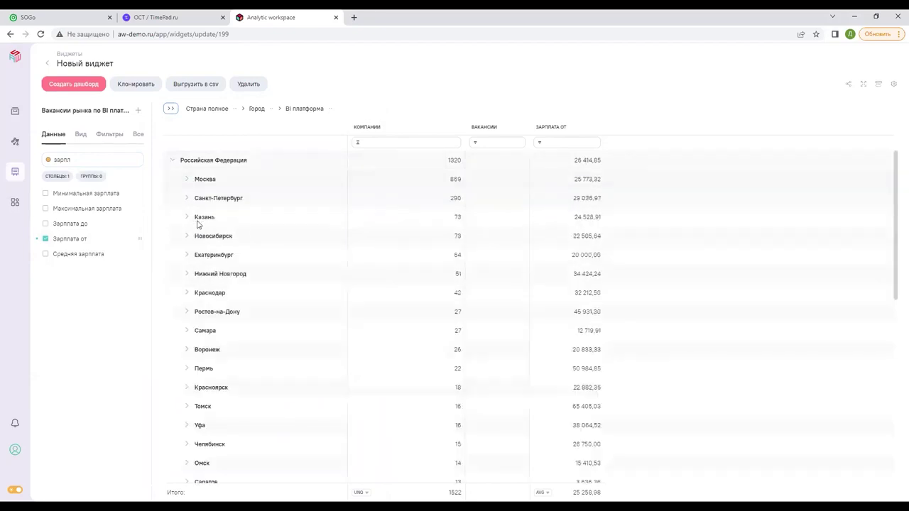
pyautogui.click(201, 198)
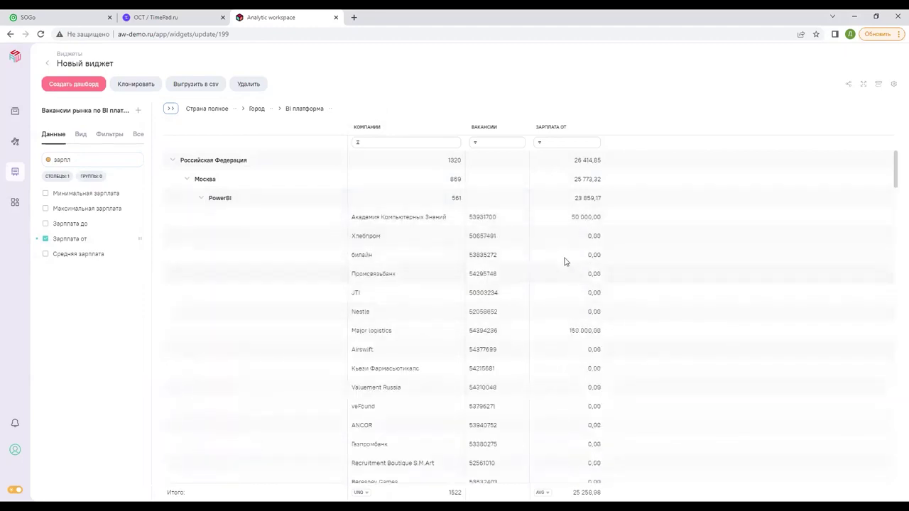
pyautogui.click(170, 112)
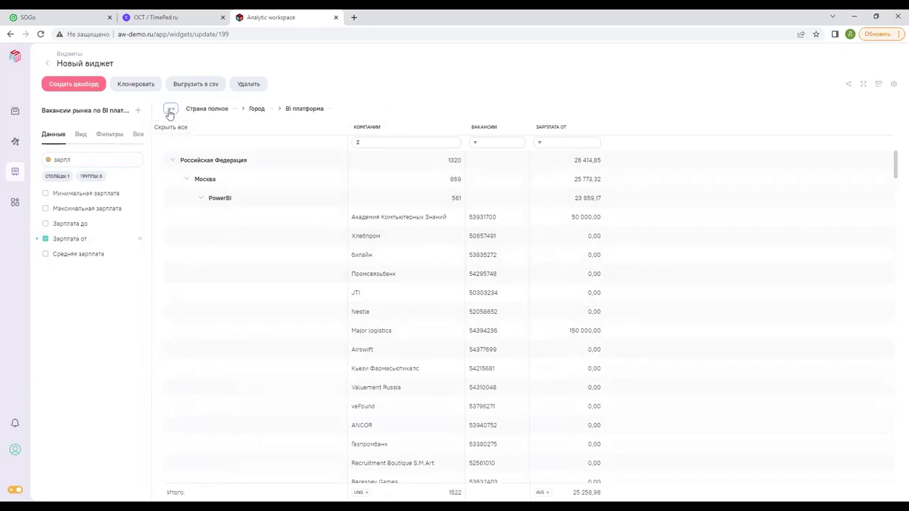
# Collapse all grouping levels of the table and switch the intermediate aggregation of "Зарплата от" to "Формула"
pyautogui.click(170, 111)
pyautogui.click(139, 241)
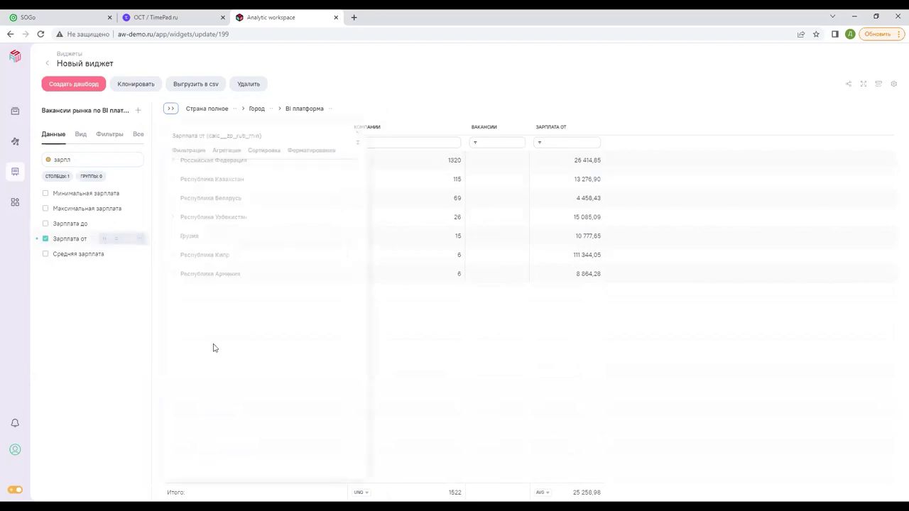
pyautogui.click(223, 134)
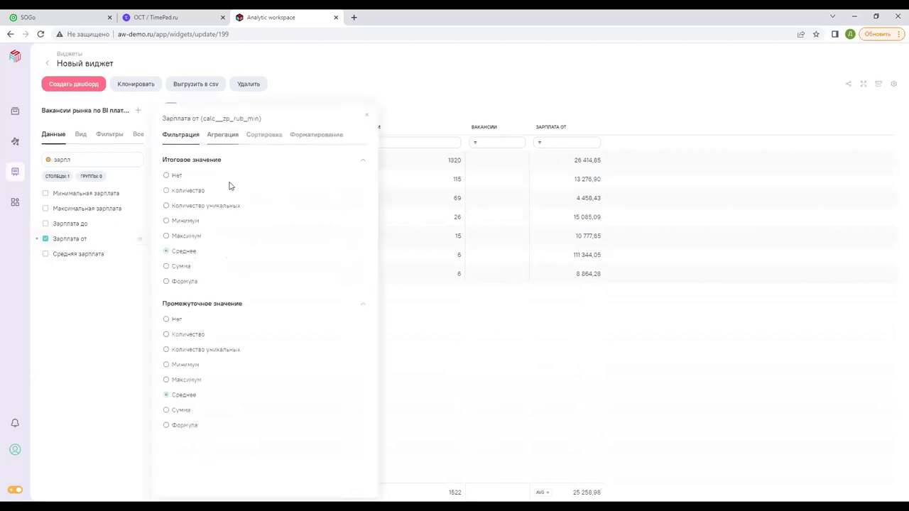
pyautogui.click(183, 431)
pyautogui.scroll(-1, 213, 397)
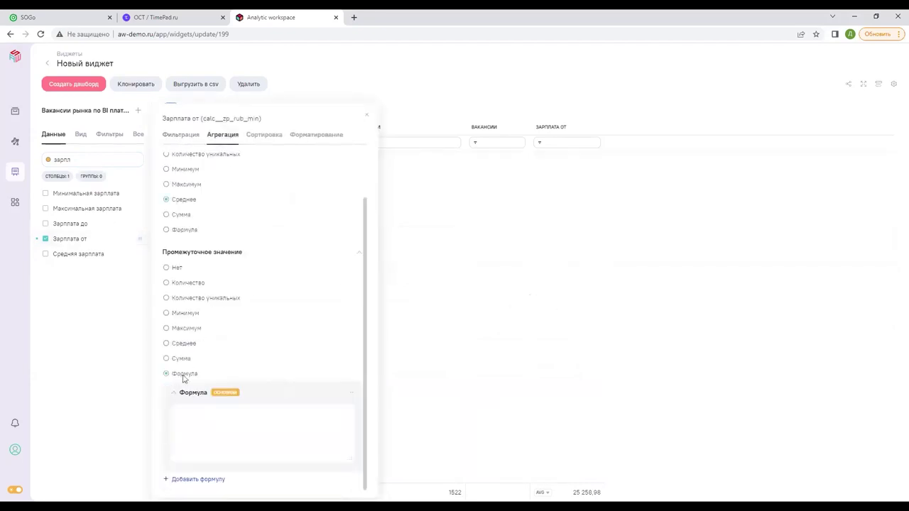
# Enter the intermediate aggregation formula avgIf(calc__zp_rub_min,calc__zp_rub_min>0) for "Зарплата от"
pyautogui.click(230, 424)
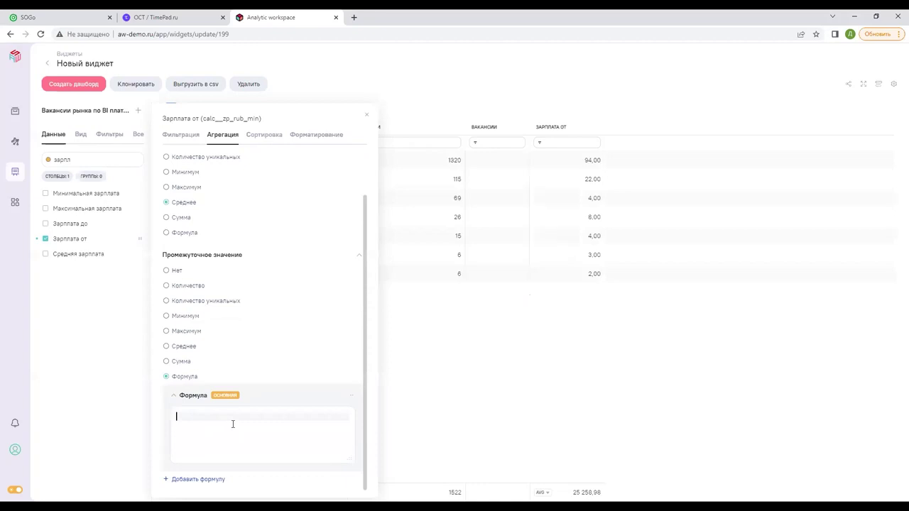
pyautogui.write('av')
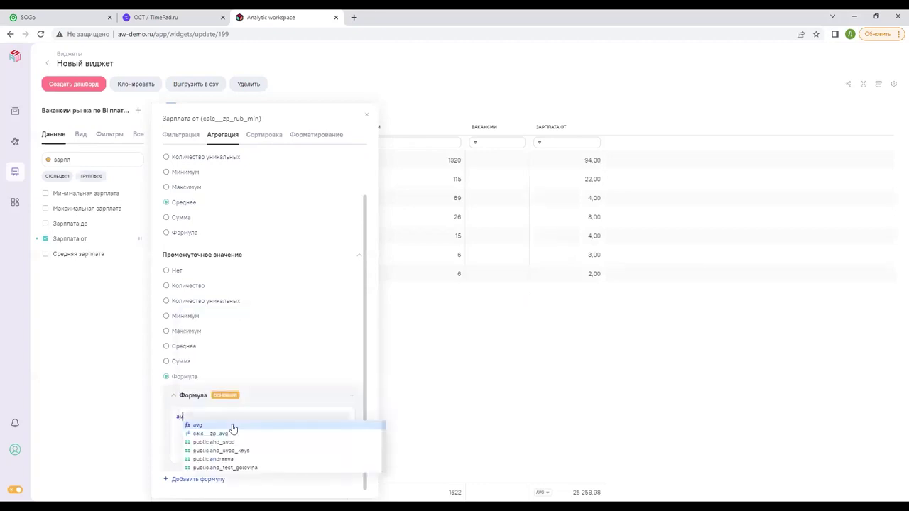
pyautogui.click(233, 426)
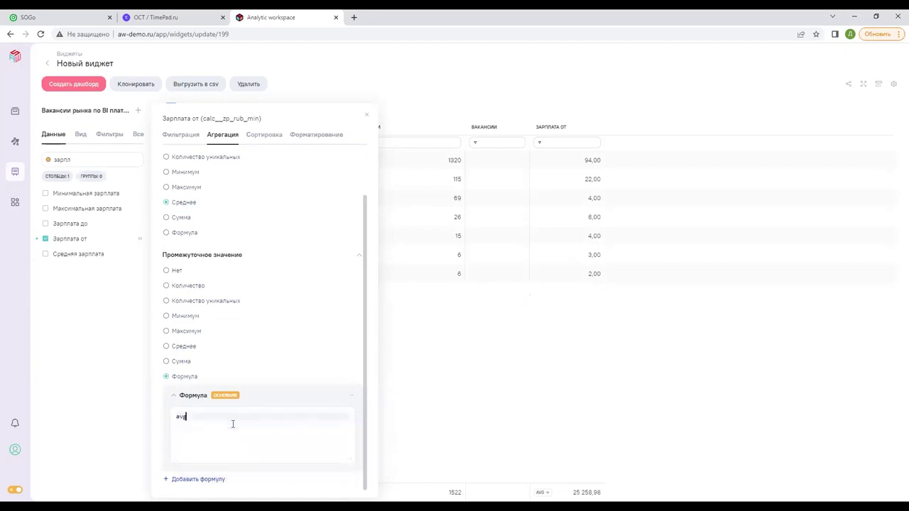
pyautogui.write('If(cal')
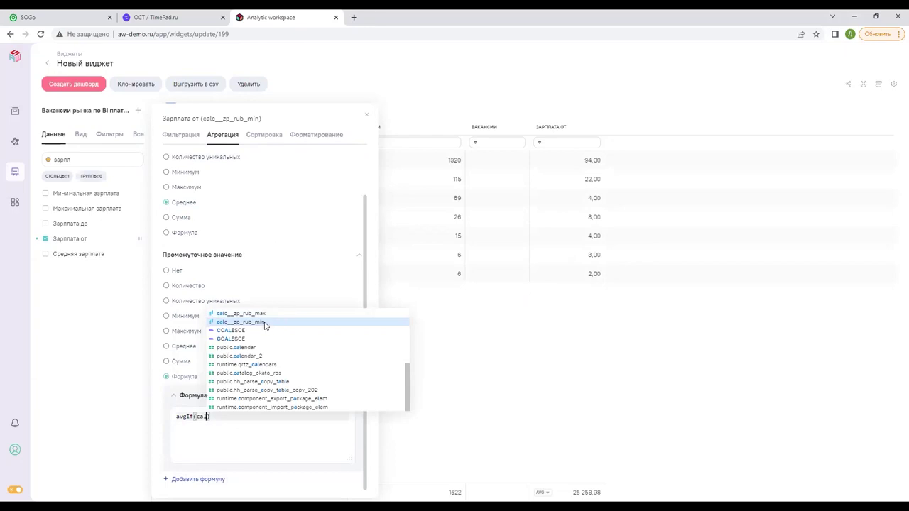
pyautogui.click(265, 323)
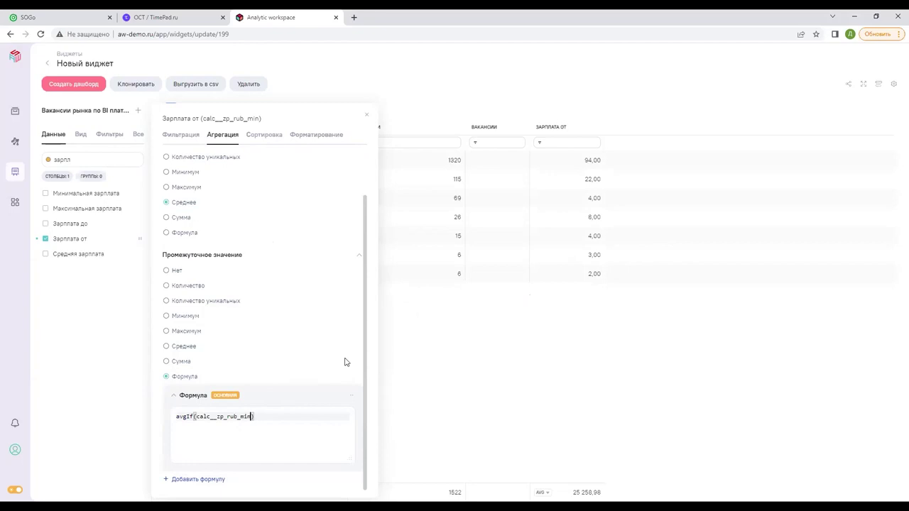
pyautogui.write(',cal')
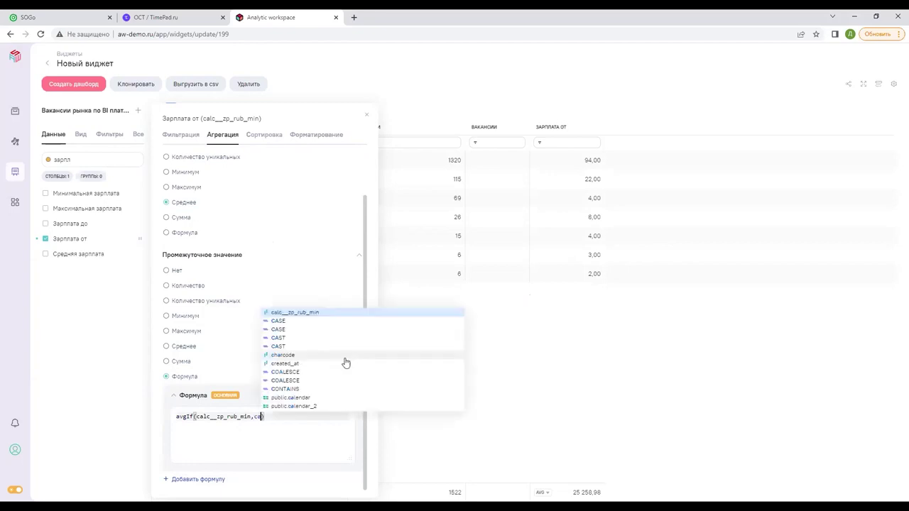
pyautogui.click(344, 323)
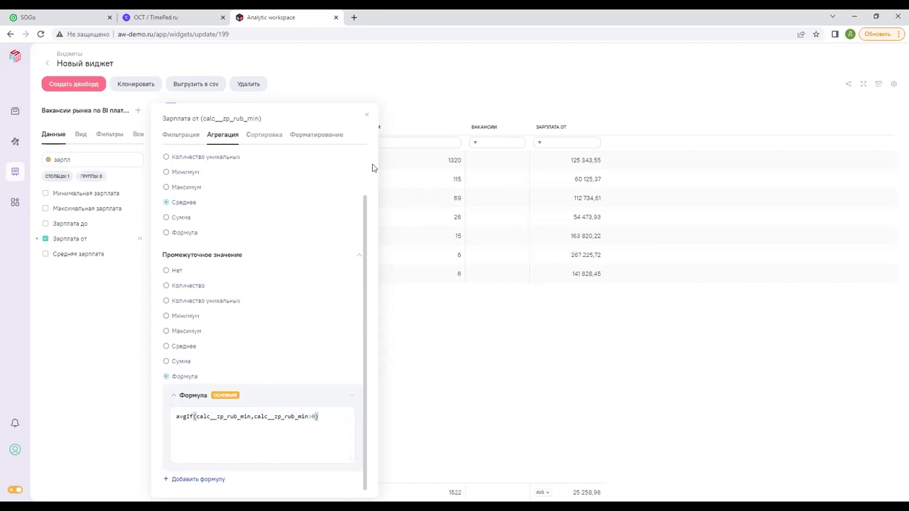
# Sort the "Зарплата от" aggregates "По убыванию" and add an aggregate formatting group displayed as a histogram
pyautogui.click(275, 138)
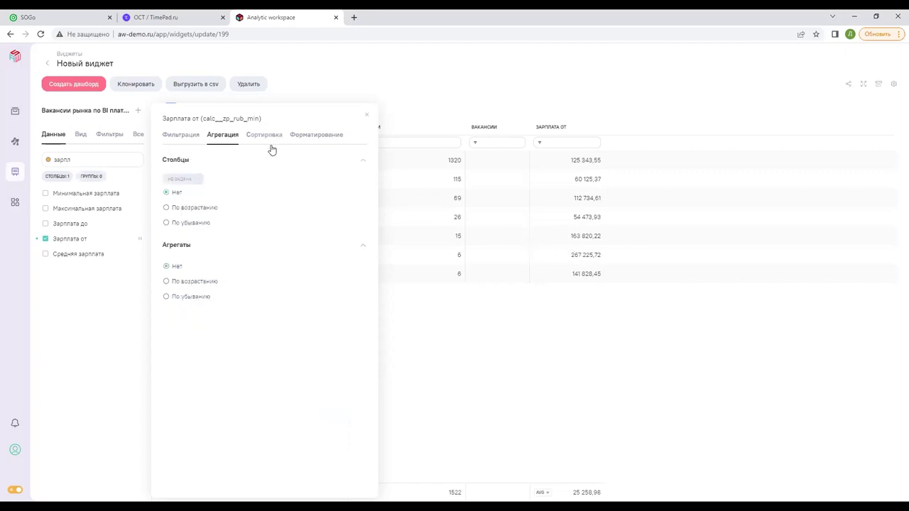
pyautogui.click(181, 299)
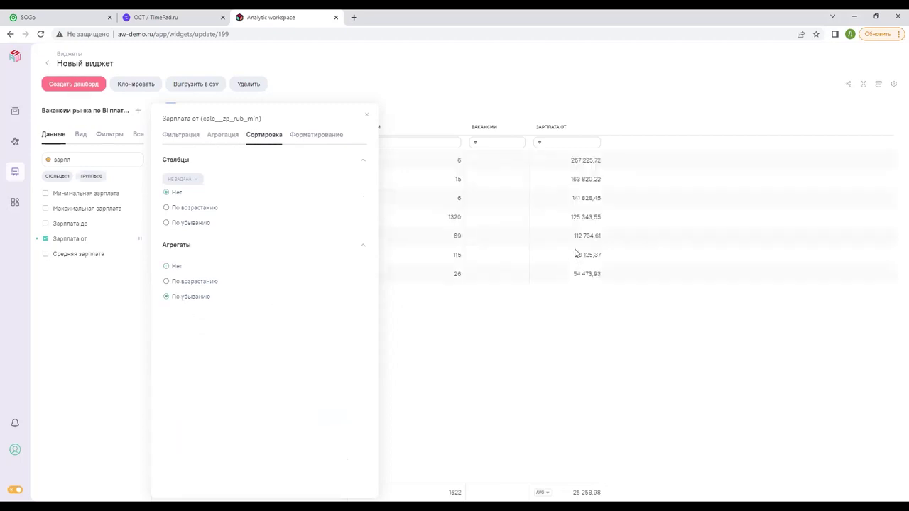
pyautogui.click(315, 137)
pyautogui.click(196, 209)
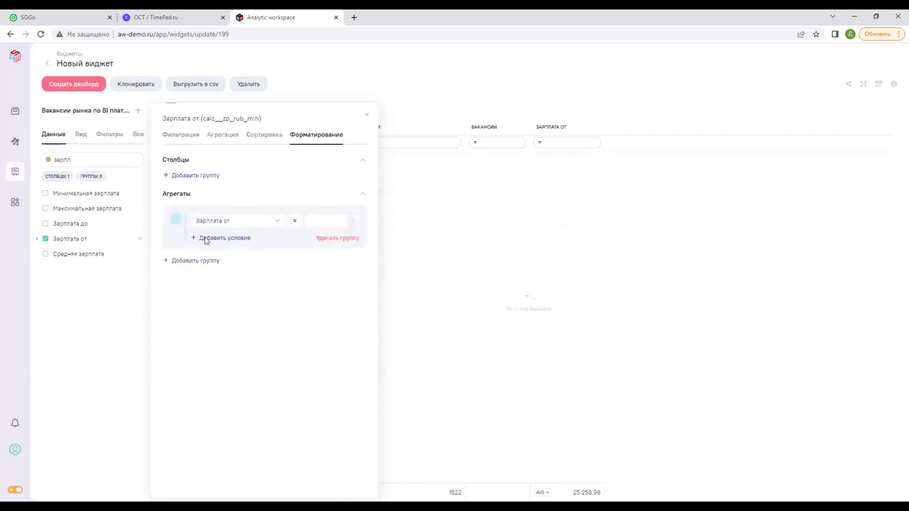
pyautogui.click(174, 222)
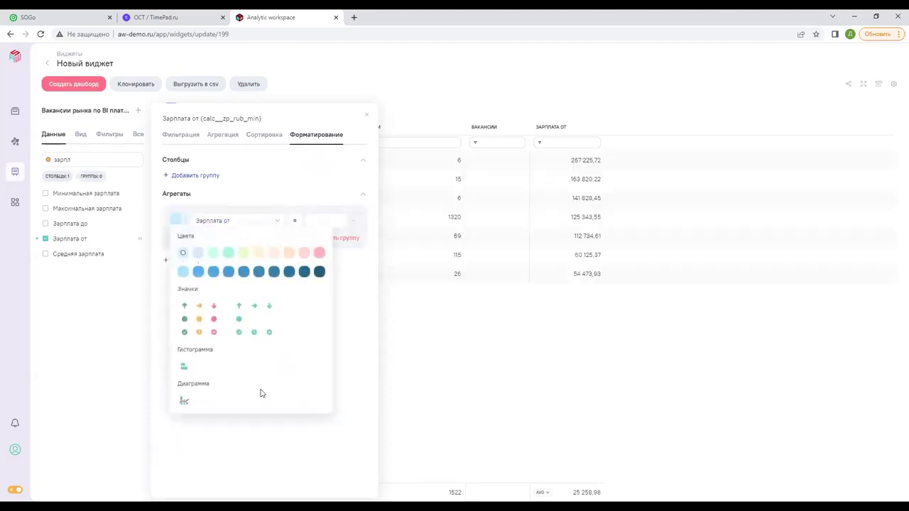
pyautogui.click(184, 366)
# Set the histogram to "Градиент" by column, with two conditions coloured light green and dark blue, and close the field's settings
pyautogui.click(242, 221)
pyautogui.click(217, 258)
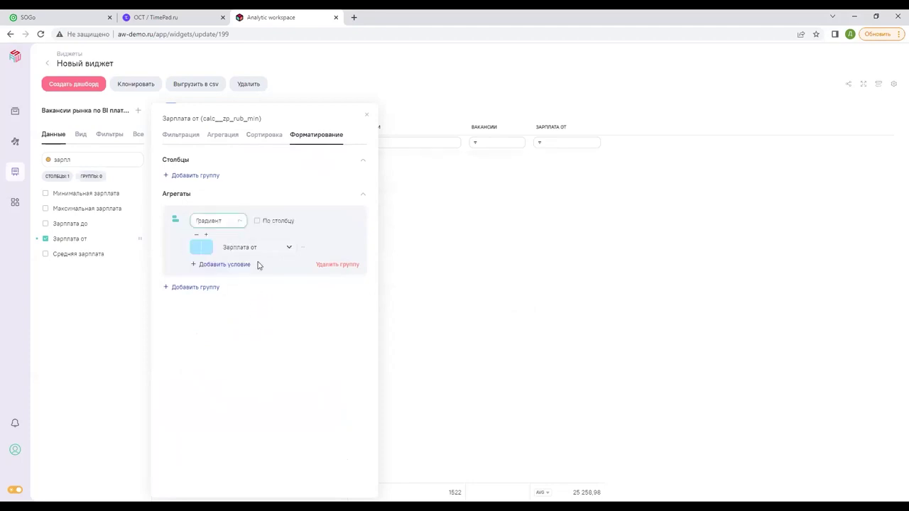
pyautogui.click(206, 258)
pyautogui.click(207, 264)
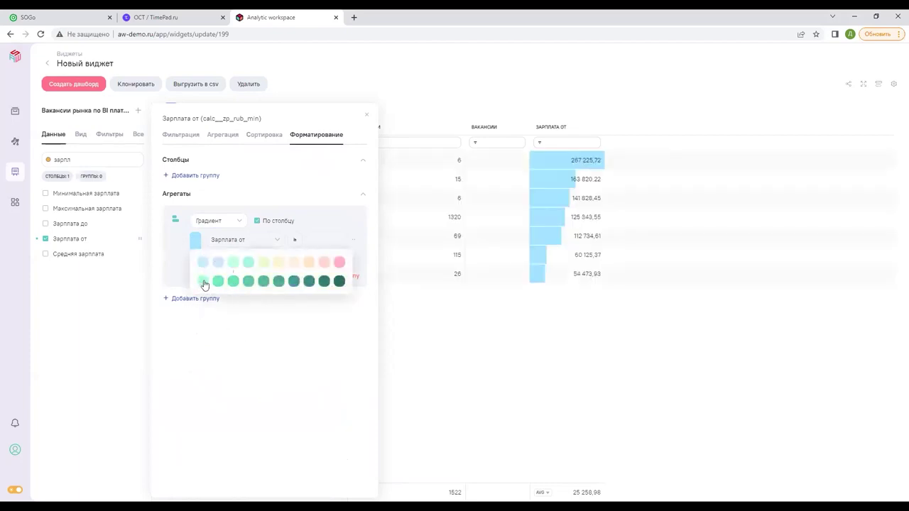
pyautogui.click(204, 283)
pyautogui.click(196, 263)
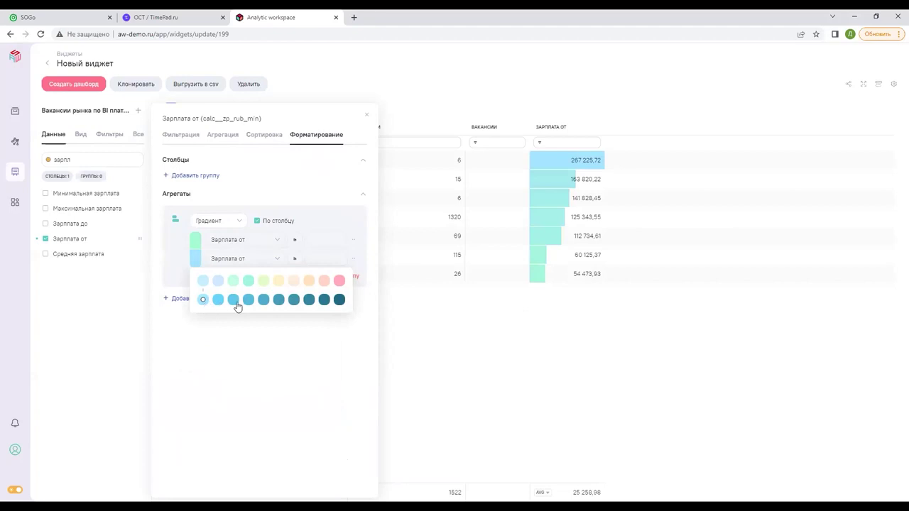
pyautogui.click(309, 302)
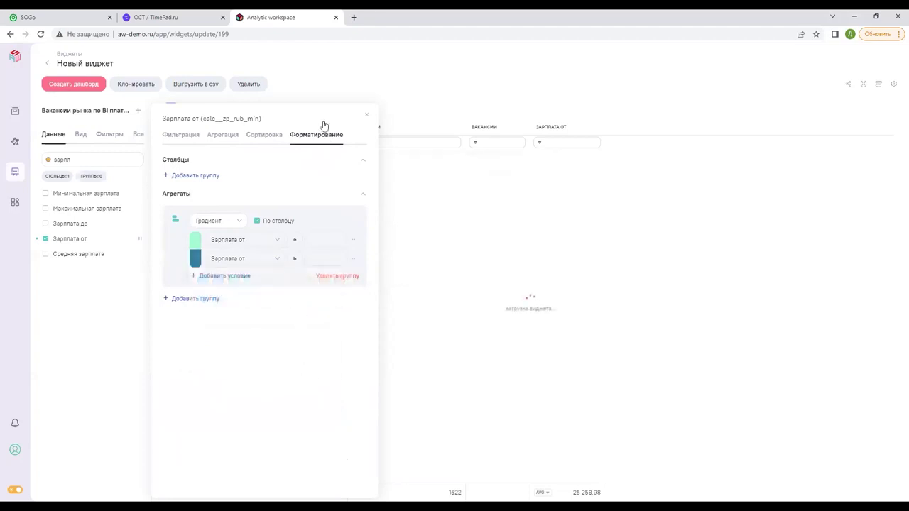
pyautogui.click(366, 115)
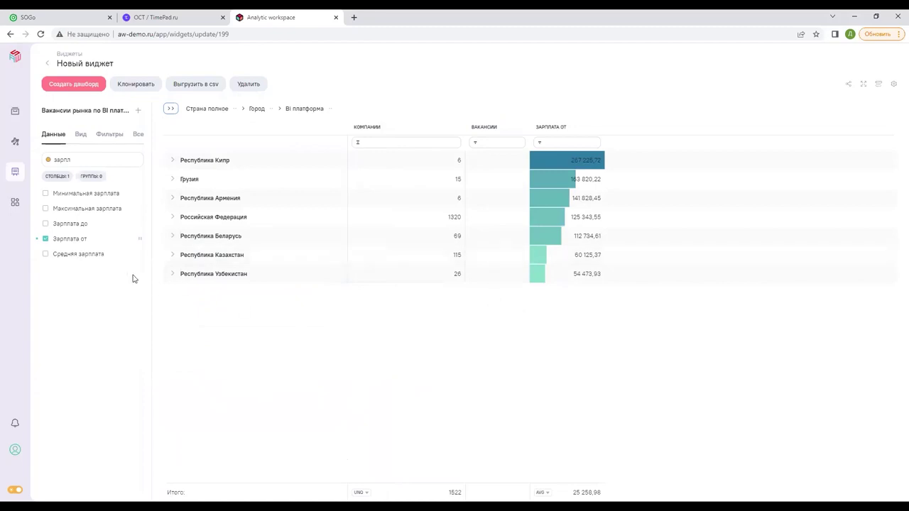
# Clear the field search and list only the fields used as columns and groups
pyautogui.doubleClick(50, 161)
pyautogui.press('BackSpace')
pyautogui.click(91, 176)
pyautogui.click(63, 176)
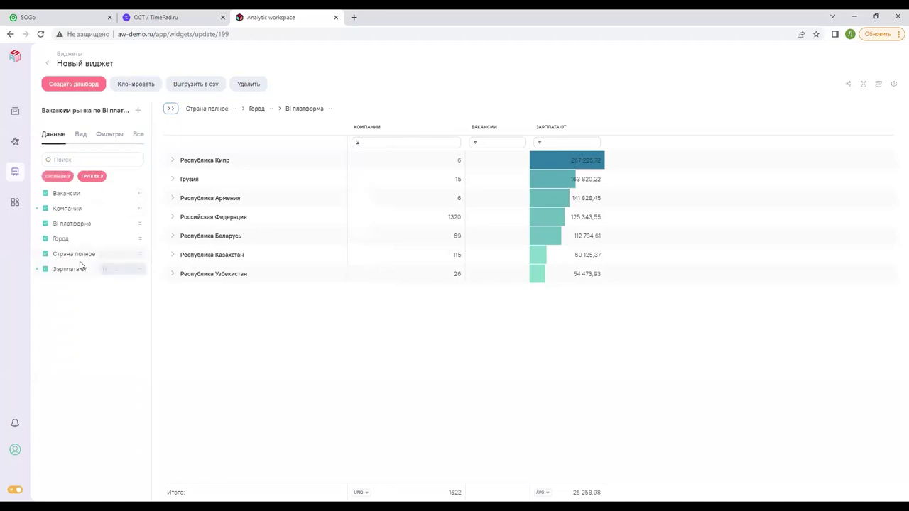
# Set the total and intermediate aggregation of "Вакансии" to "Количество уникальных" and close its settings
pyautogui.click(140, 198)
pyautogui.click(223, 135)
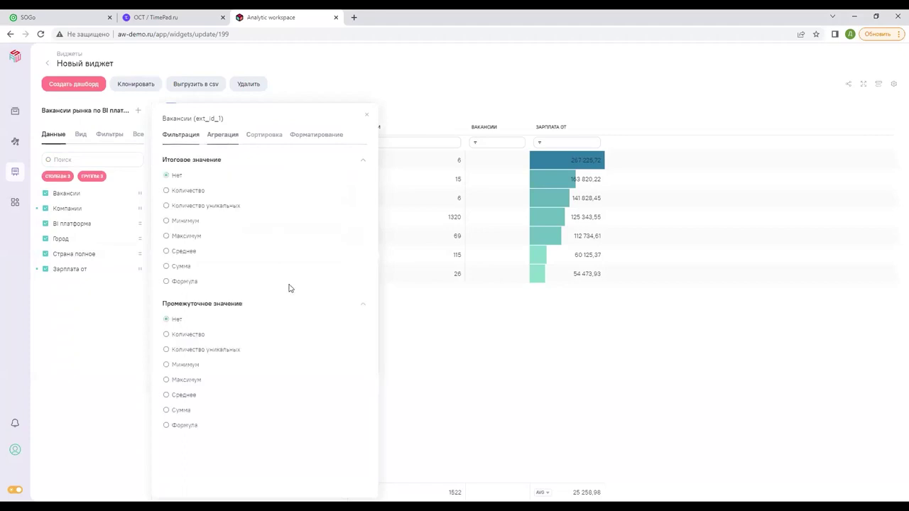
pyautogui.click(219, 207)
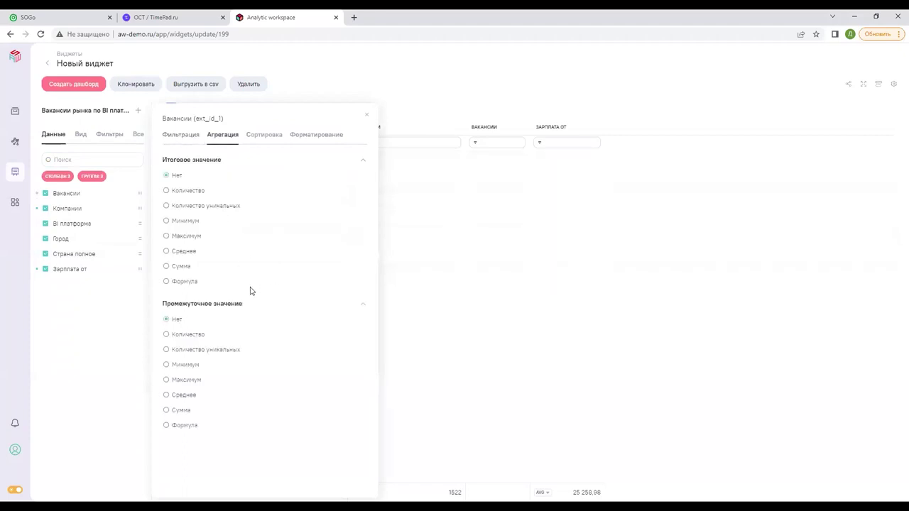
pyautogui.click(367, 115)
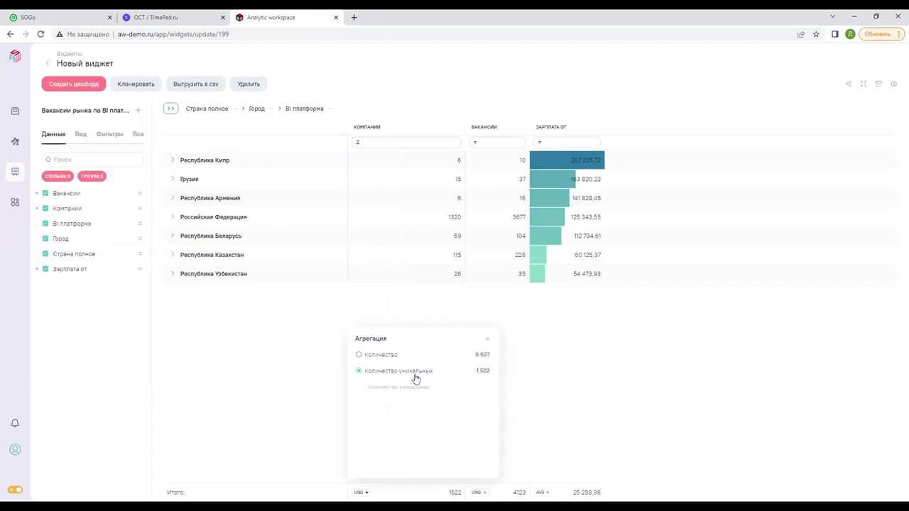
# View the total-row aggregation options of the "Компании" and "Зарплата от" columns
pyautogui.click(499, 469)
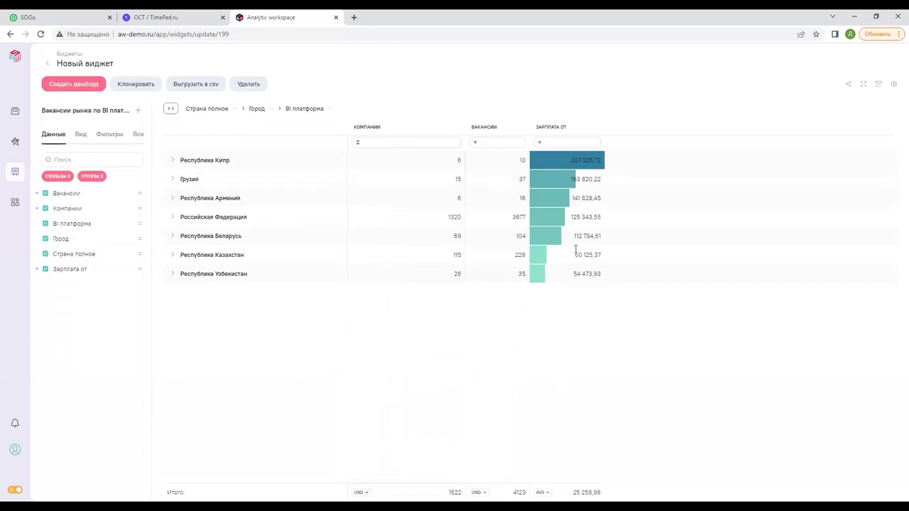
pyautogui.click(543, 492)
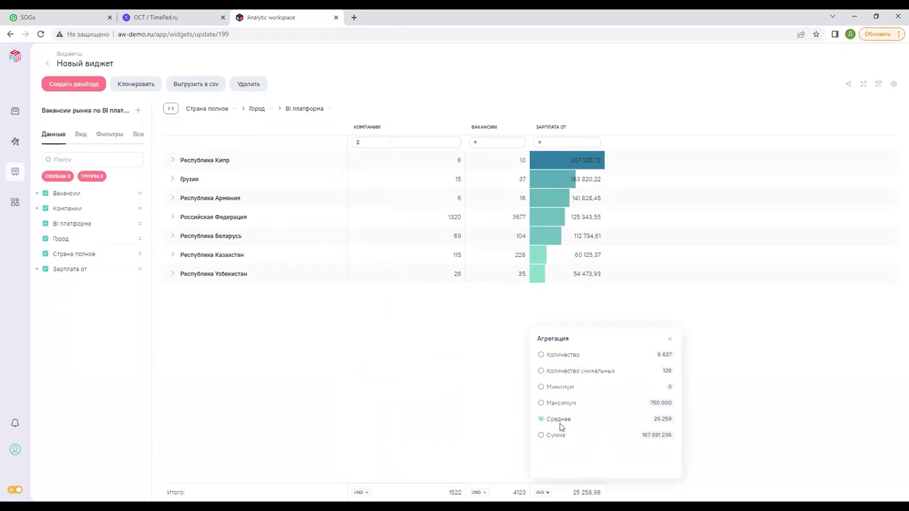
pyautogui.click(464, 388)
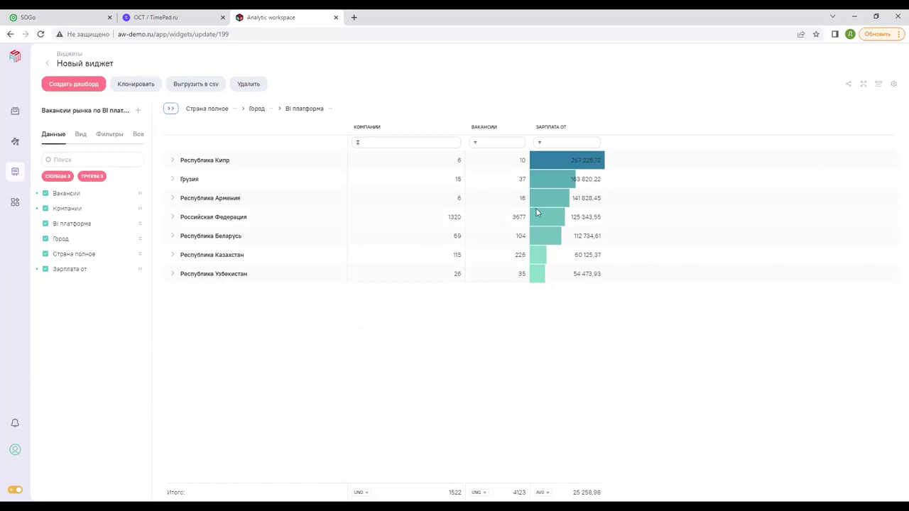
# Add an advanced filter on the "Компании" column that keeps aggregates greater than 5
pyautogui.moveTo(523, 178)
pyautogui.click(358, 145)
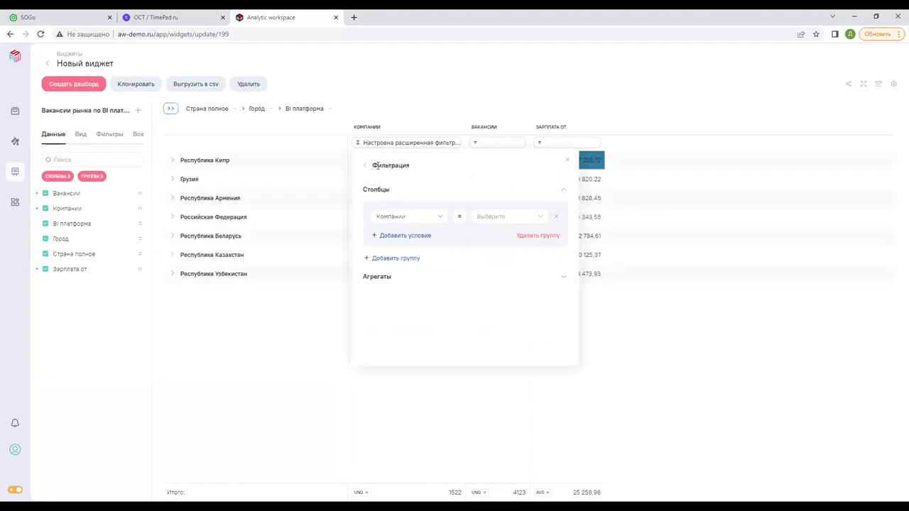
pyautogui.click(550, 277)
pyautogui.click(489, 304)
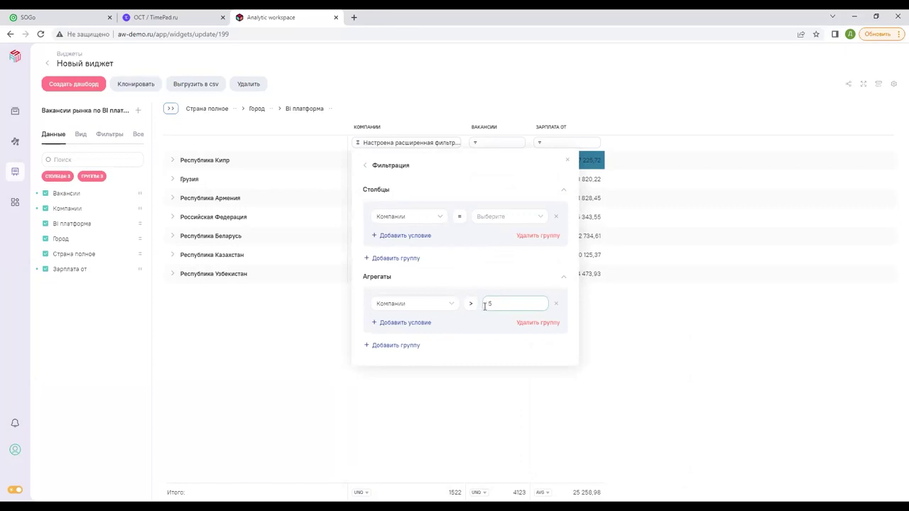
pyautogui.click(660, 363)
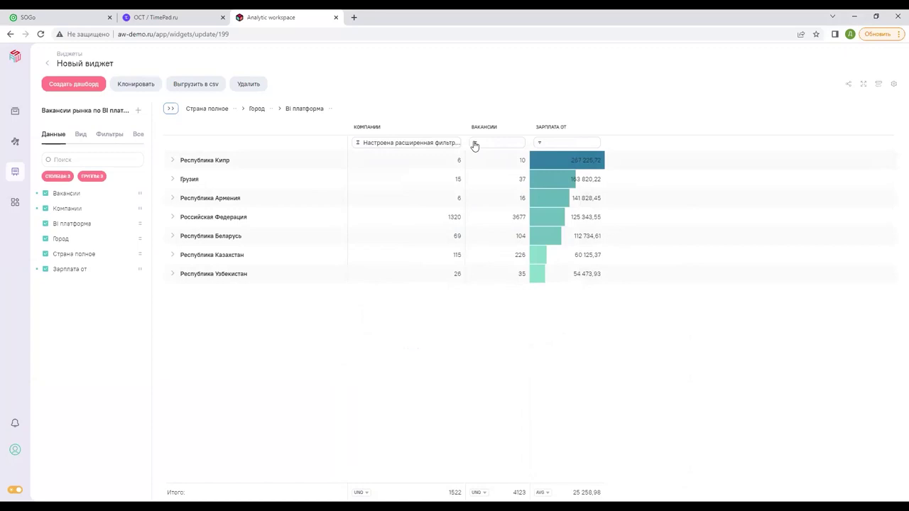
# View the filter conditions of the "Вакансии" column and the filter settings of the "Страна полное" and "Город" groups
pyautogui.click(475, 144)
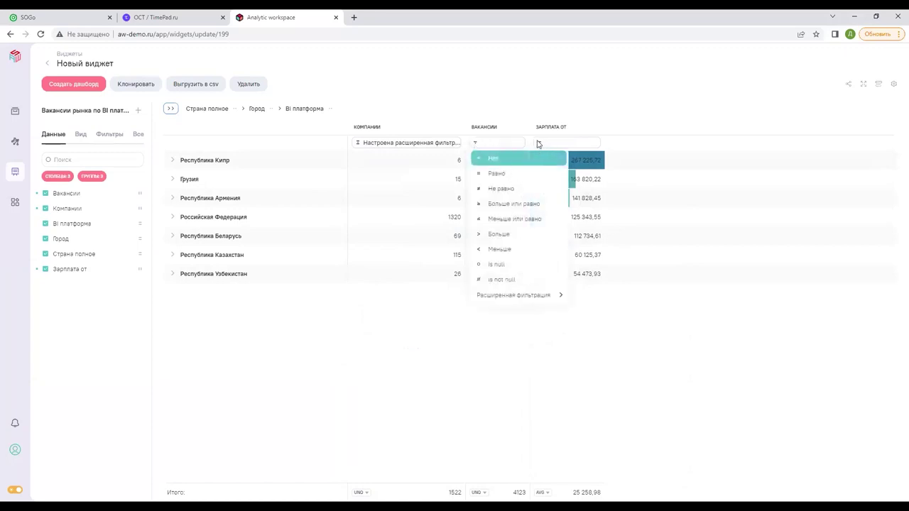
pyautogui.click(296, 161)
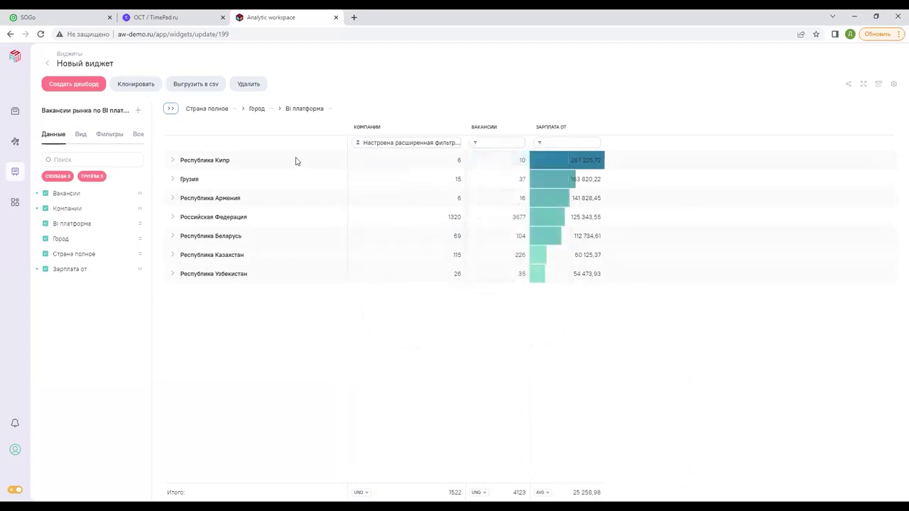
pyautogui.click(235, 109)
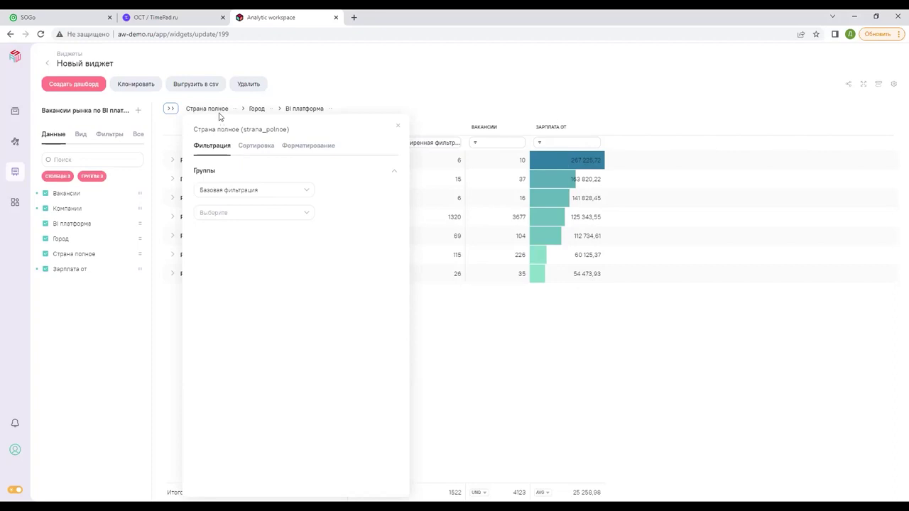
pyautogui.click(270, 110)
# Filter the "BI платформа" group to "PowerBI" by searching for "power", and close its settings
pyautogui.click(331, 110)
pyautogui.click(402, 215)
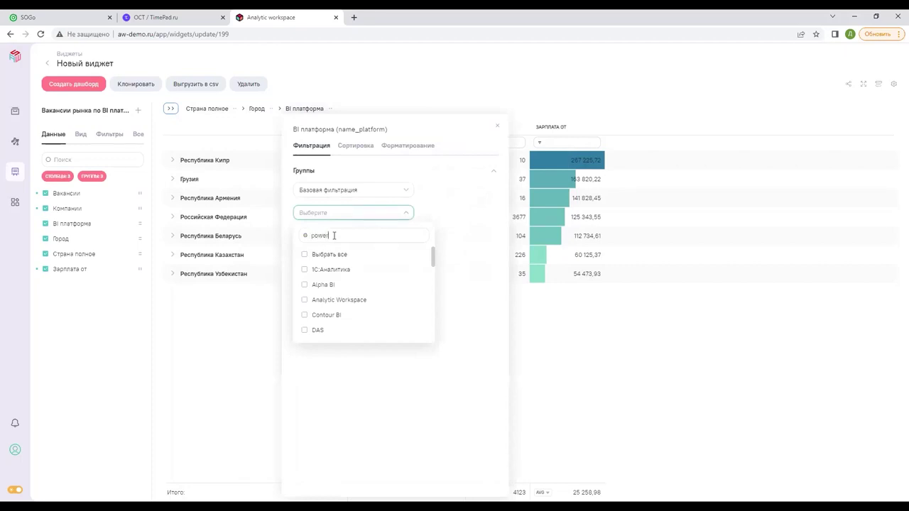
pyautogui.click(304, 255)
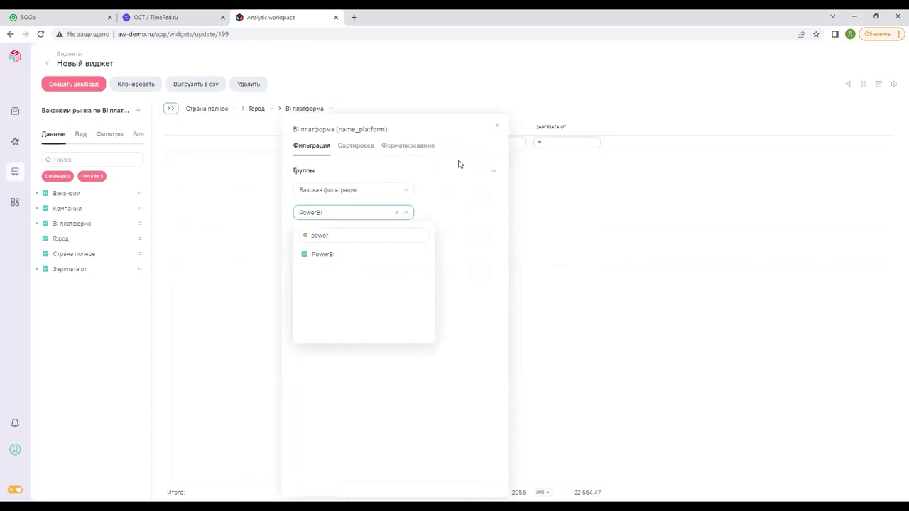
pyautogui.click(497, 126)
pyautogui.click(498, 126)
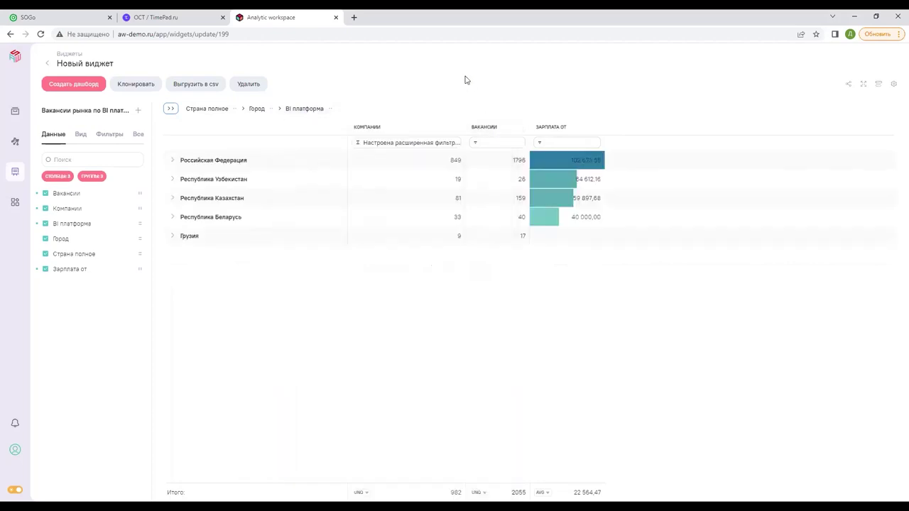
# Expand the groups "Российская Федерация", "Москва" and "PowerBI" to view the individual vacancies, and collapse all groups again
pyautogui.click(172, 160)
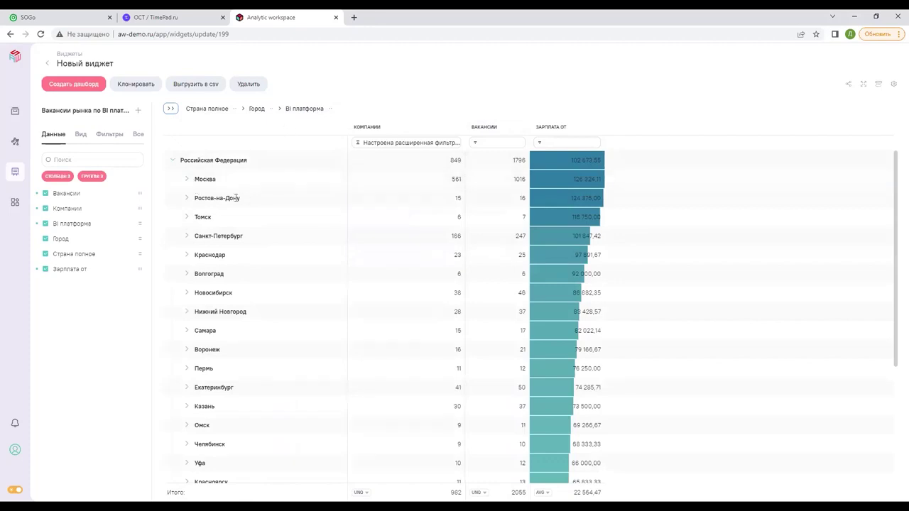
pyautogui.click(188, 180)
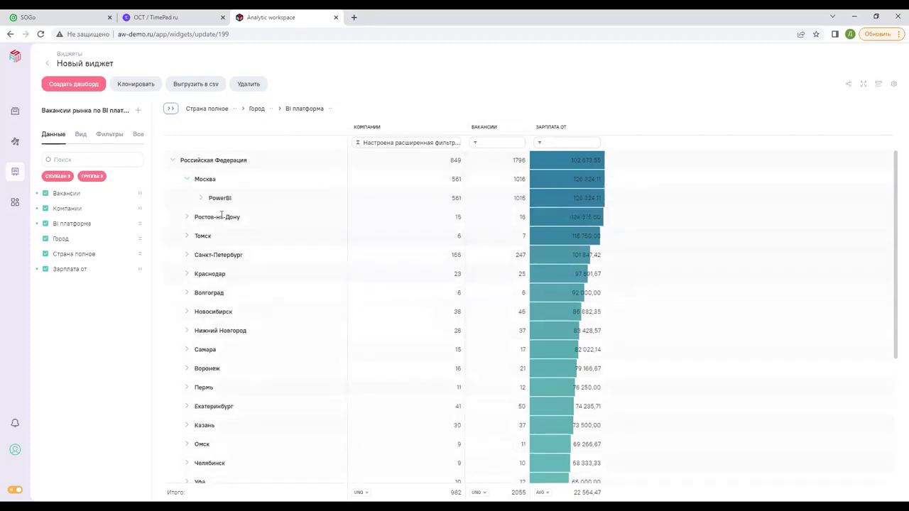
pyautogui.click(201, 198)
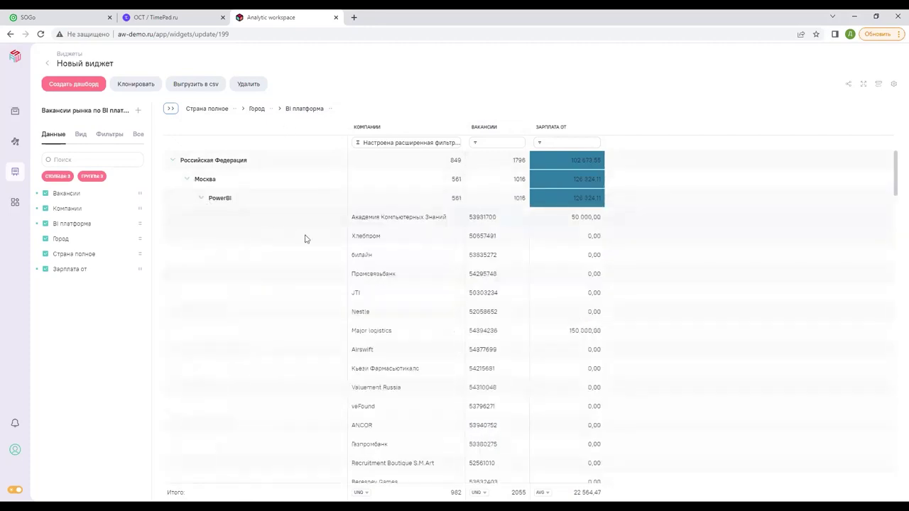
pyautogui.click(171, 111)
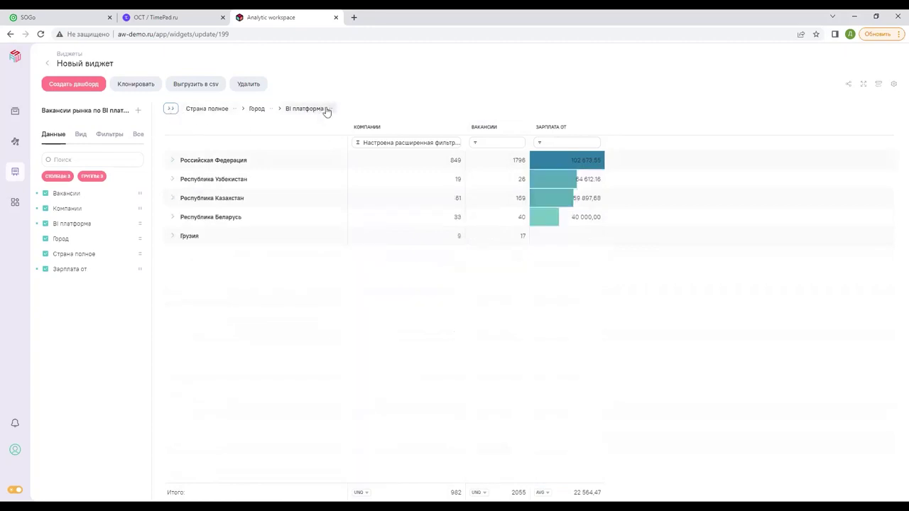
# Clear the "PowerBI" filter from the "BI платформа" group and close its settings
pyautogui.click(328, 110)
pyautogui.click(396, 212)
pyautogui.click(500, 129)
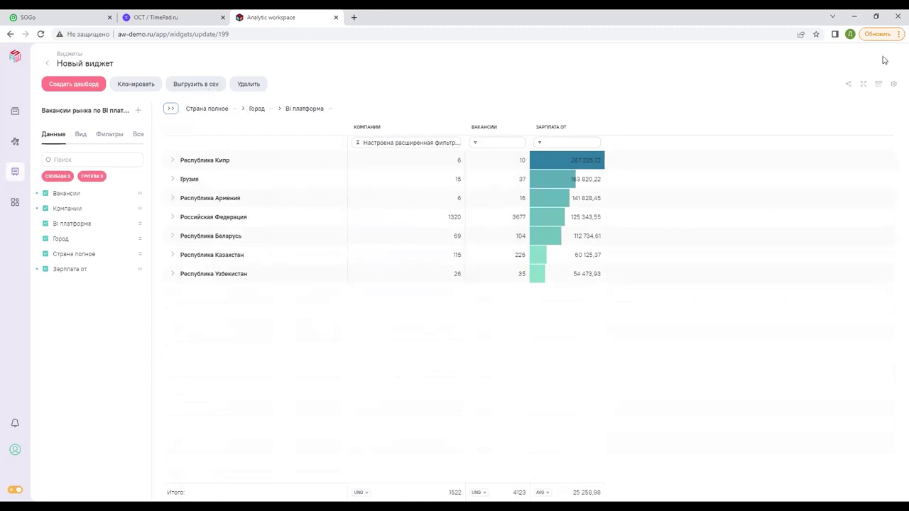
# View the widget's share link and create a new dashboard from the widget
pyautogui.click(850, 85)
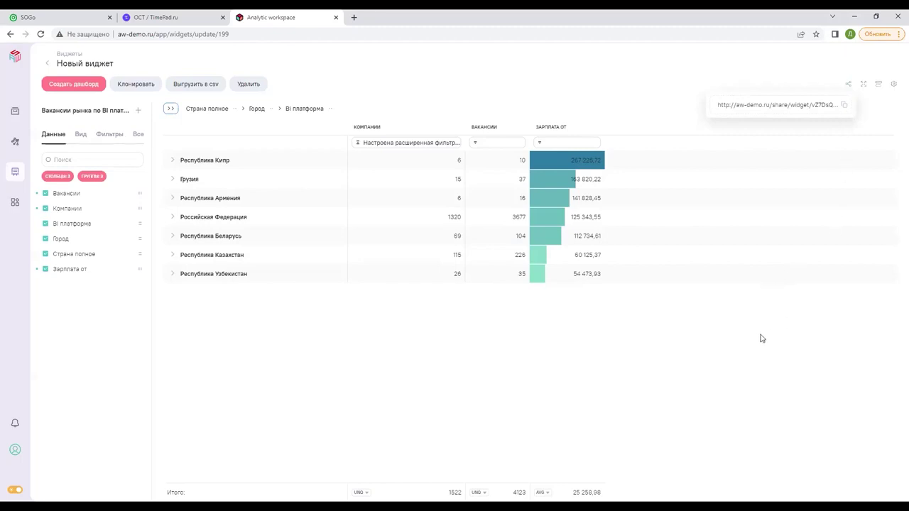
pyautogui.click(628, 341)
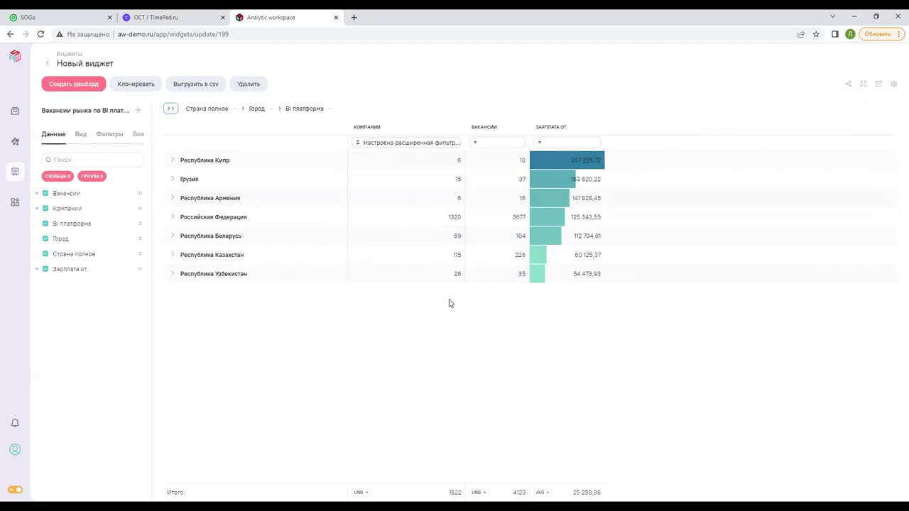
pyautogui.click(77, 85)
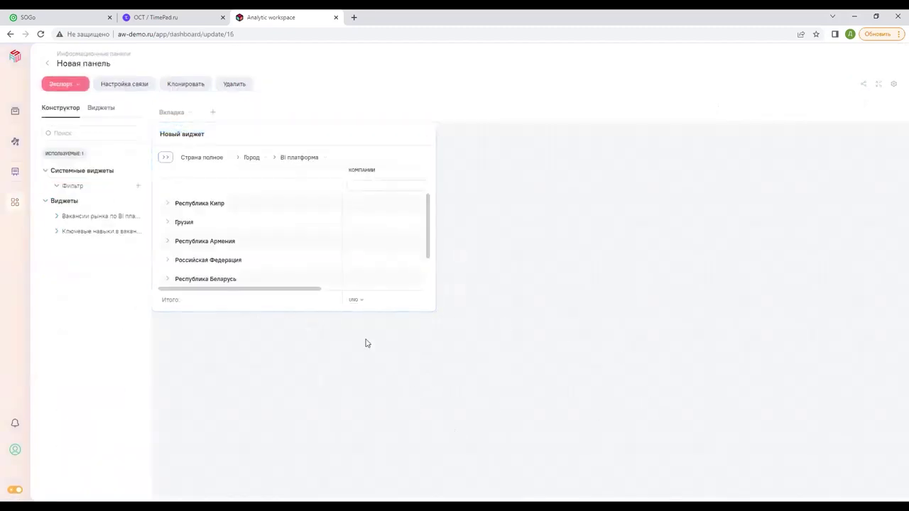
# Add the "По типу ПО" widget from "Вакансии рынка по BI платформам" to the dashboard and place it below the table
pyautogui.click(57, 233)
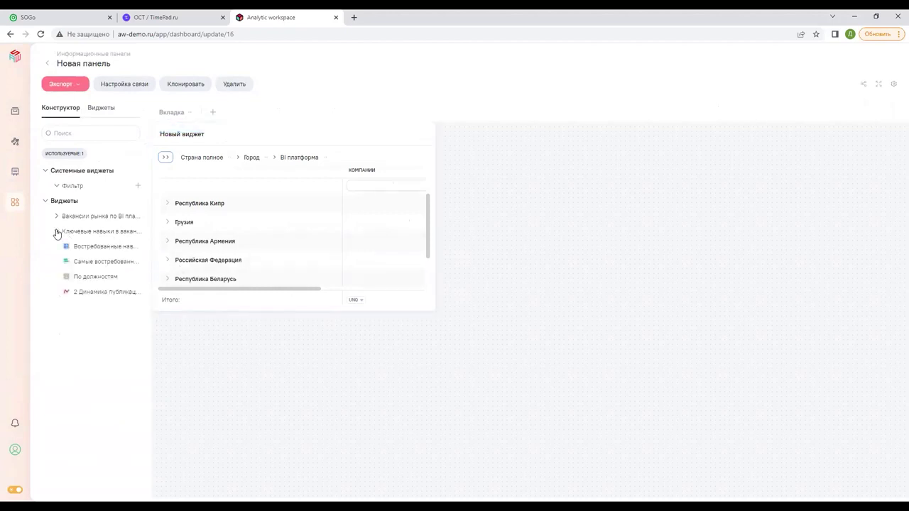
pyautogui.click(57, 216)
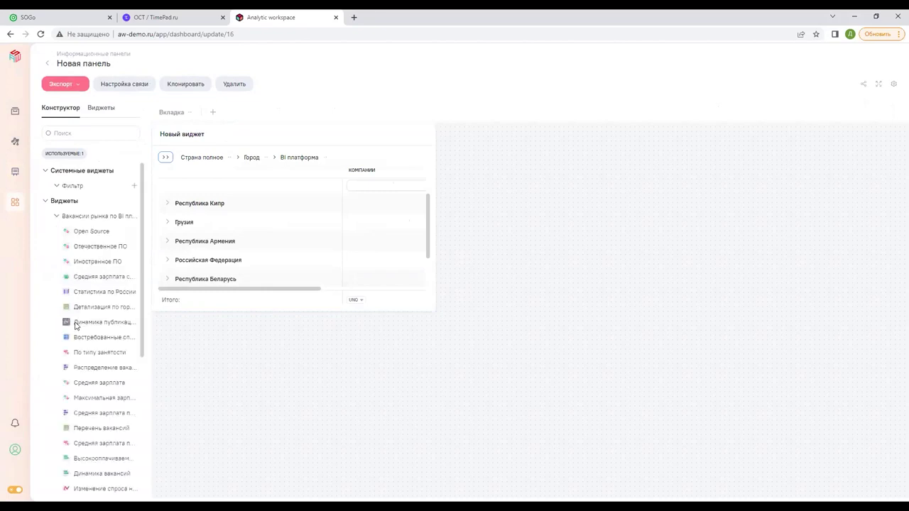
pyautogui.scroll(-3, 99, 375)
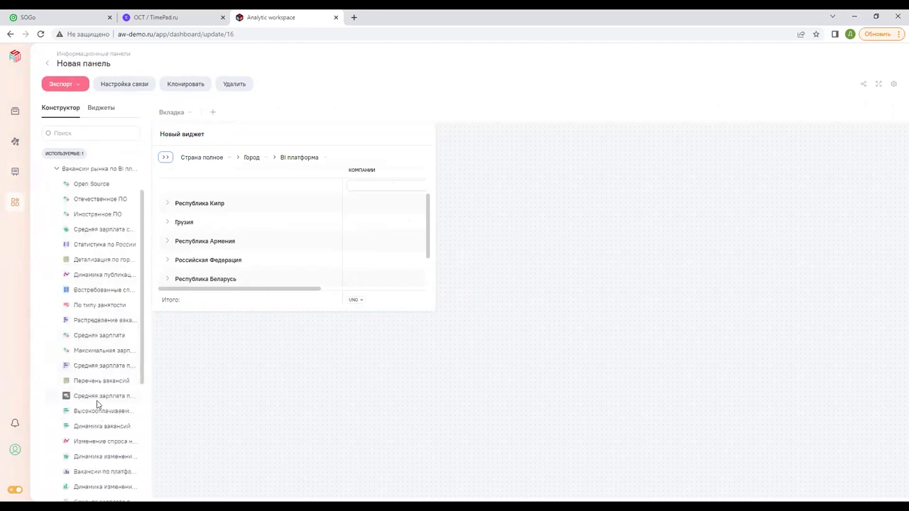
pyautogui.scroll(-1, 100, 440)
pyautogui.moveTo(85, 411); pyautogui.dragTo(498, 383)
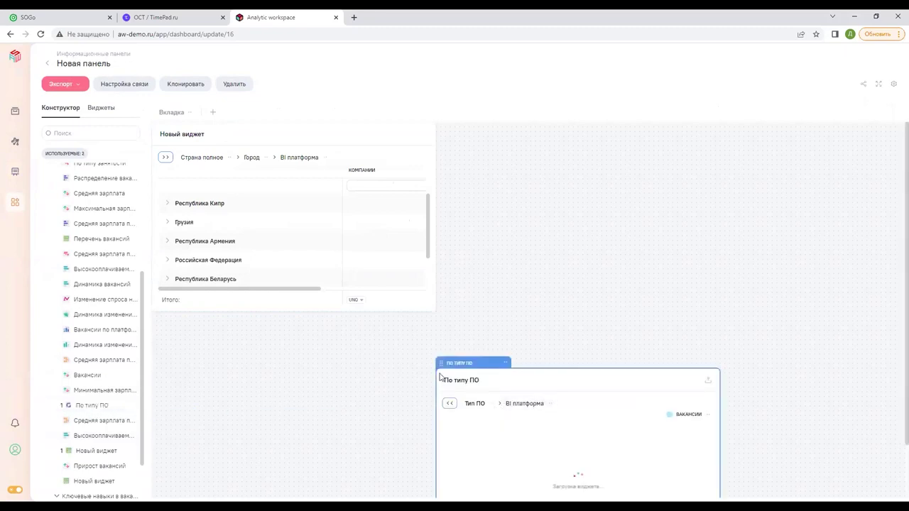
pyautogui.moveTo(434, 360); pyautogui.dragTo(415, 326)
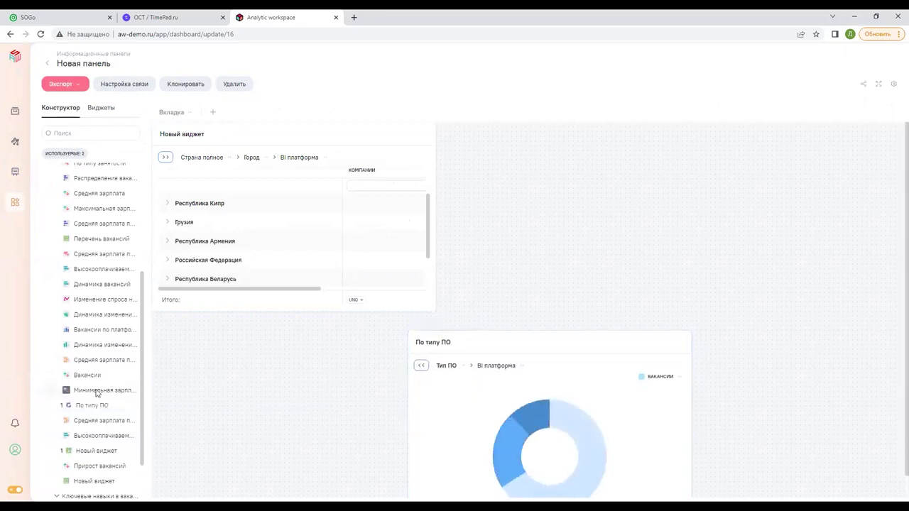
# Add the "Статистика по России" map widget to the dashboard and position it to the right of the table
pyautogui.scroll(-1, 100, 398)
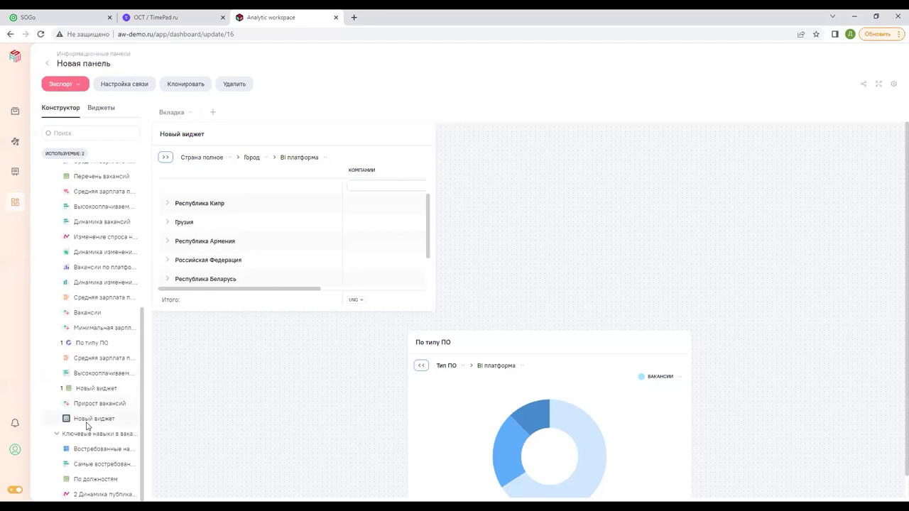
pyautogui.scroll(3, 88, 422)
pyautogui.scroll(1, 107, 379)
pyautogui.moveTo(90, 281); pyautogui.dragTo(707, 242)
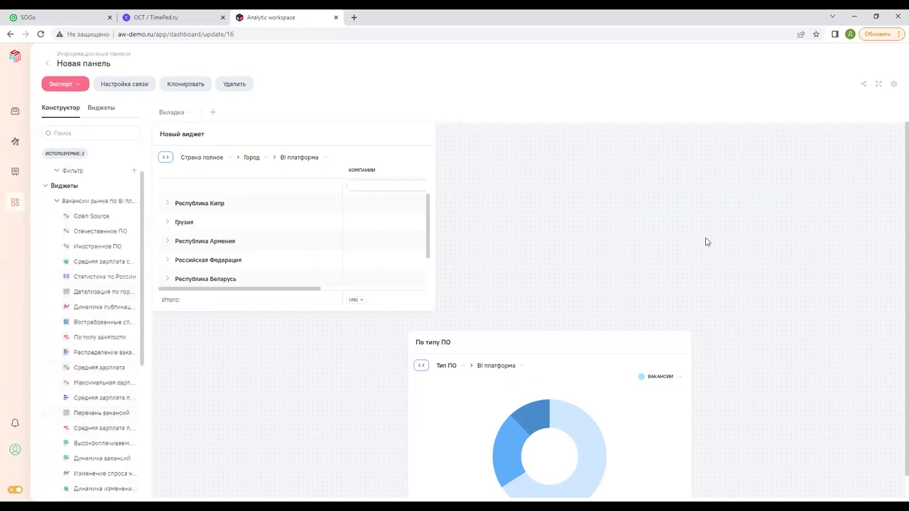
pyautogui.moveTo(735, 175); pyautogui.dragTo(688, 128)
# Widen the table widget to show its salary column and move the "По типу ПО" chart directly beneath it
pyautogui.moveTo(412, 325); pyautogui.dragTo(466, 282)
pyautogui.moveTo(431, 230); pyautogui.dragTo(661, 229)
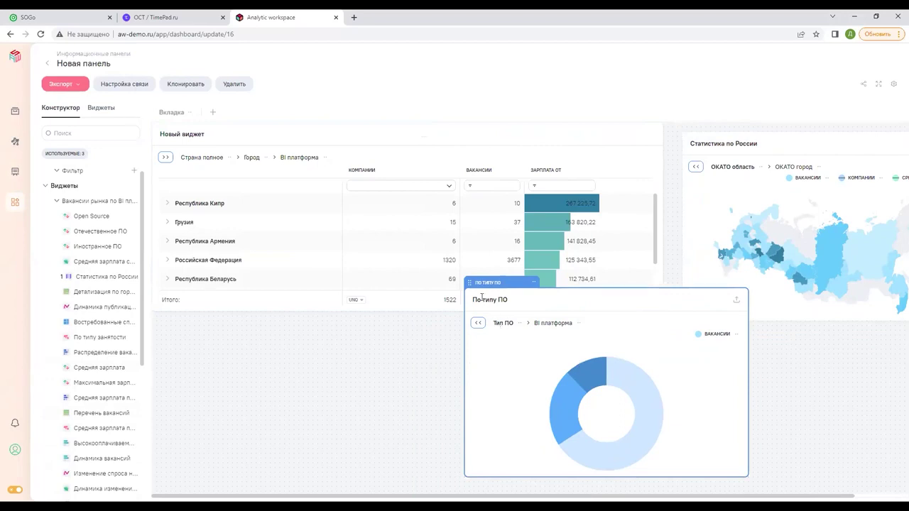
pyautogui.moveTo(469, 283); pyautogui.dragTo(416, 307)
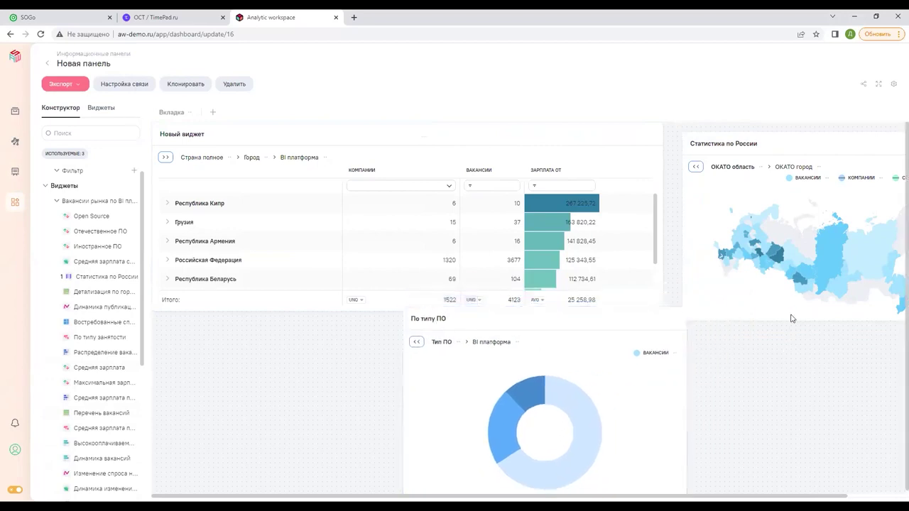
# Filter the dashboard by the "Иностранное ПО" segment of the donut chart and the large central Siberian region on the map
pyautogui.click(589, 428)
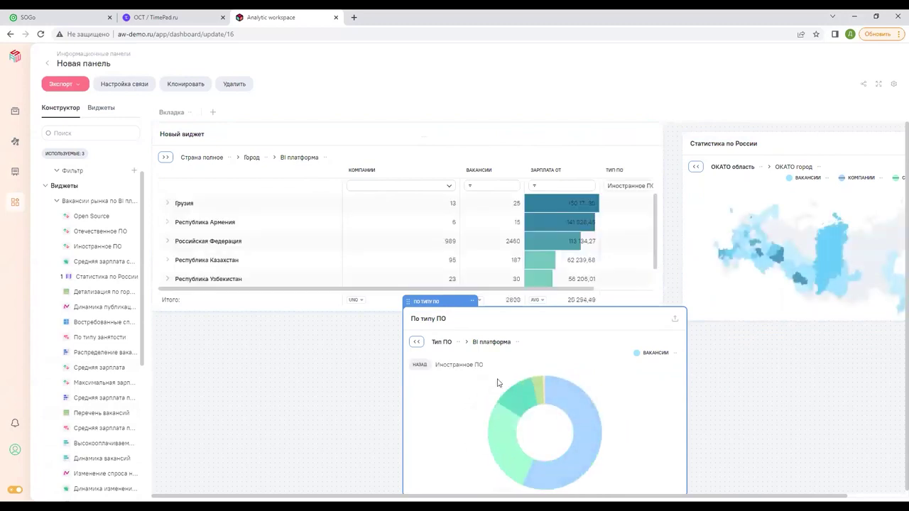
pyautogui.click(726, 255)
pyautogui.click(823, 281)
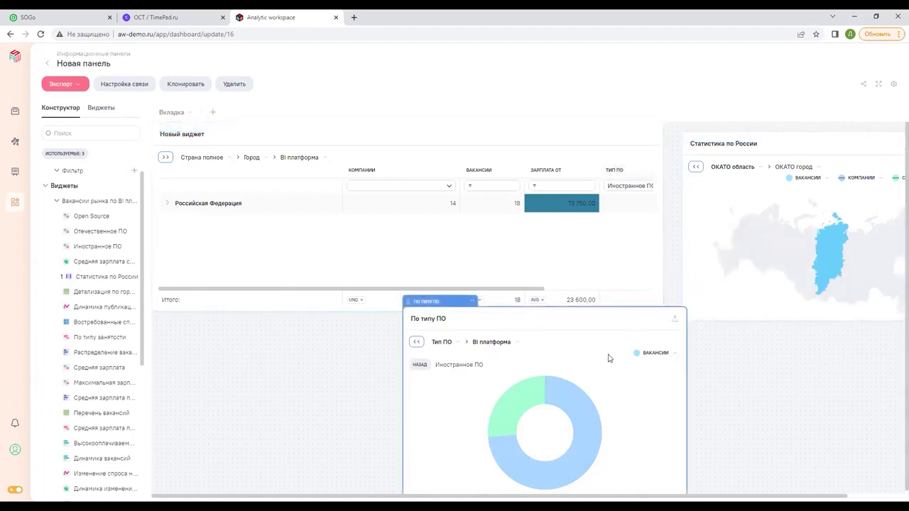
# Add a relation from the "Статистика по России" widget to "Новый виджет" in the widget relations, and return to the dashboard
pyautogui.click(126, 87)
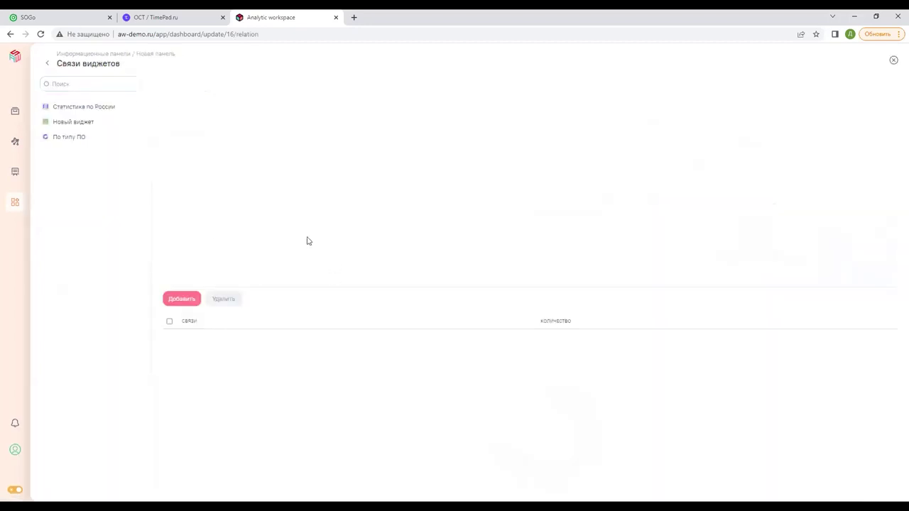
pyautogui.moveTo(64, 111); pyautogui.dragTo(279, 115)
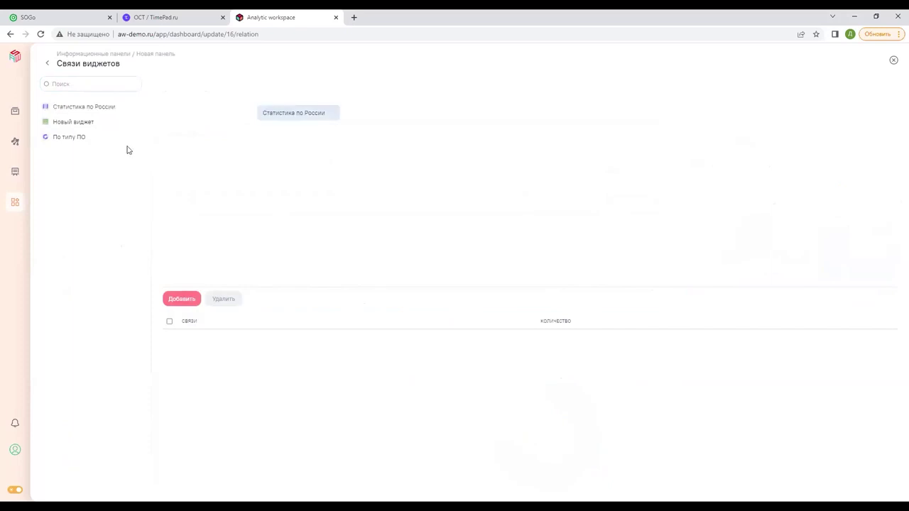
pyautogui.moveTo(68, 128); pyautogui.dragTo(458, 114)
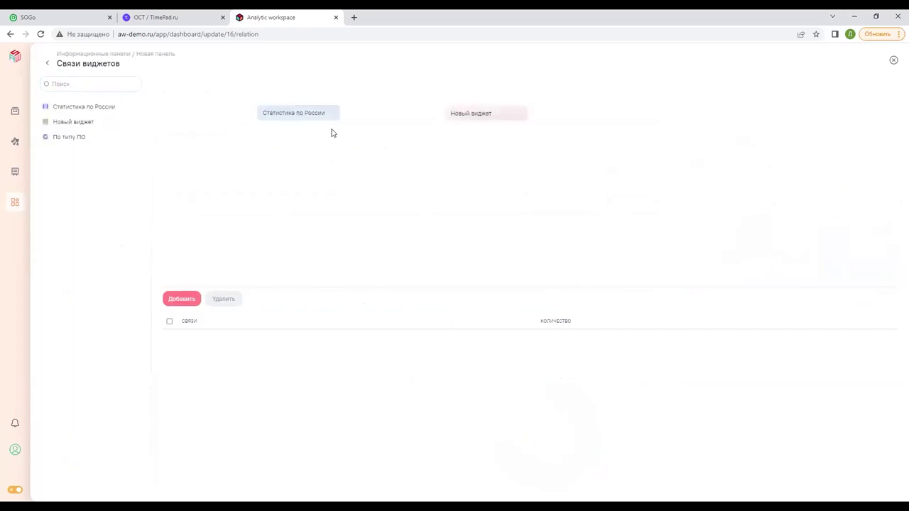
pyautogui.click(331, 115)
pyautogui.click(189, 297)
pyautogui.click(169, 208)
pyautogui.click(288, 207)
pyautogui.click(197, 147)
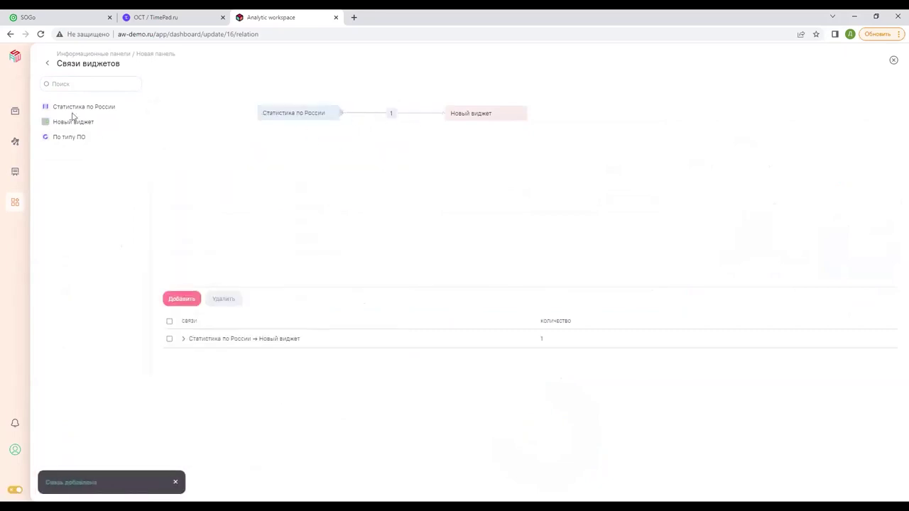
pyautogui.click(48, 63)
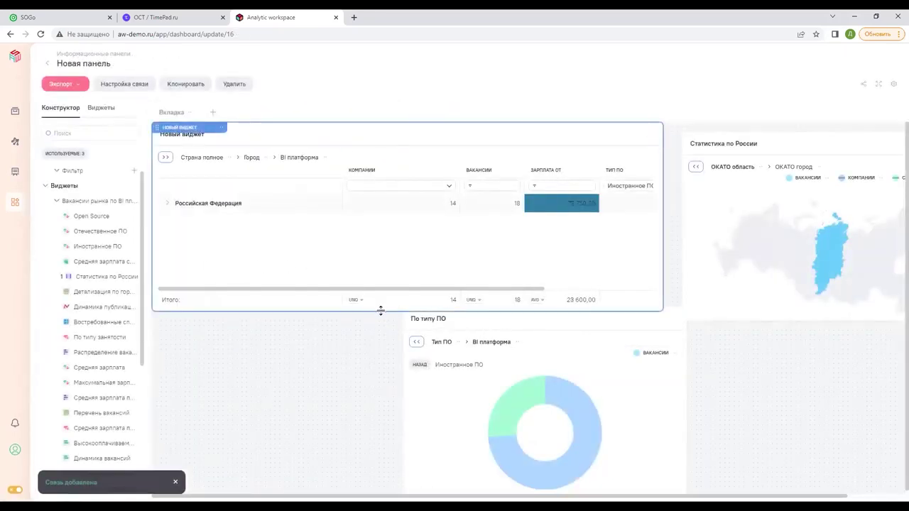
# Open the dashboard "Анализ рынка вакансий по BI платформам (данные с портала hh.ru)" and view its export options
pyautogui.click(47, 66)
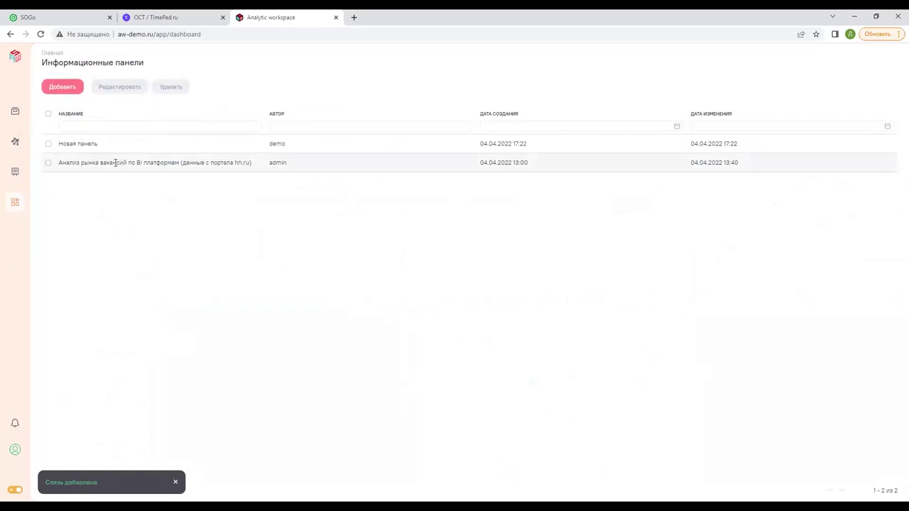
pyautogui.doubleClick(115, 162)
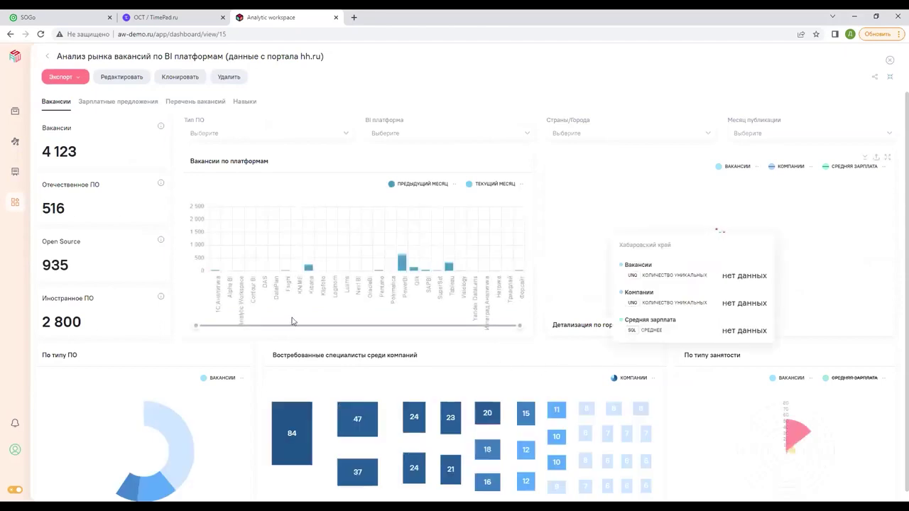
pyautogui.click(83, 85)
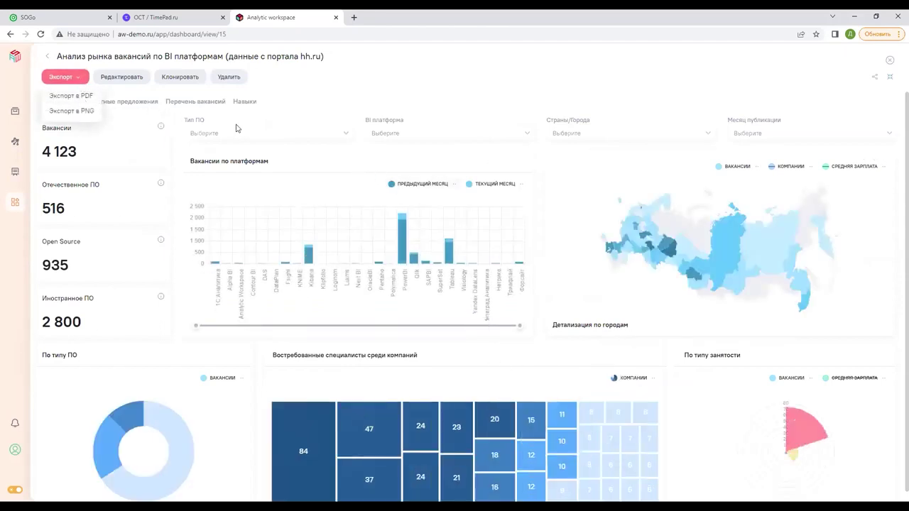
# Copy the dashboard's share link and open it in a new browser tab
pyautogui.click(875, 76)
pyautogui.click(843, 103)
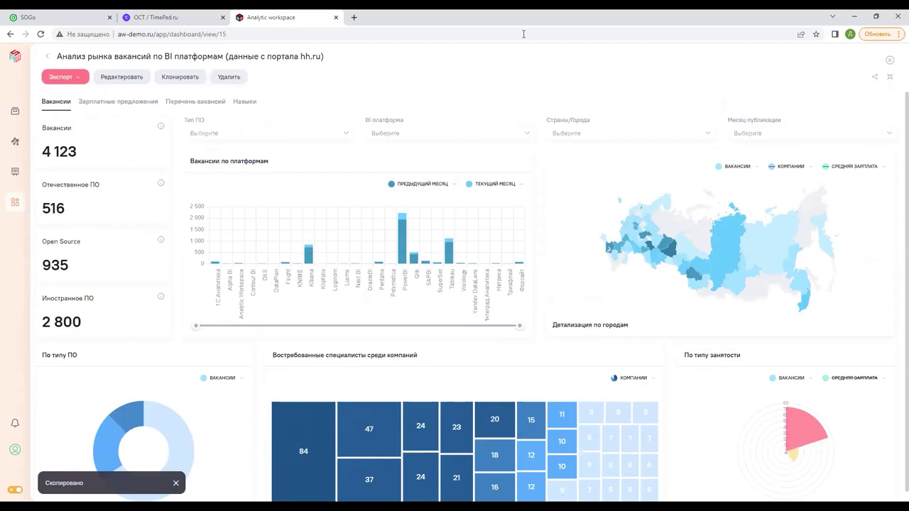
pyautogui.click(354, 17)
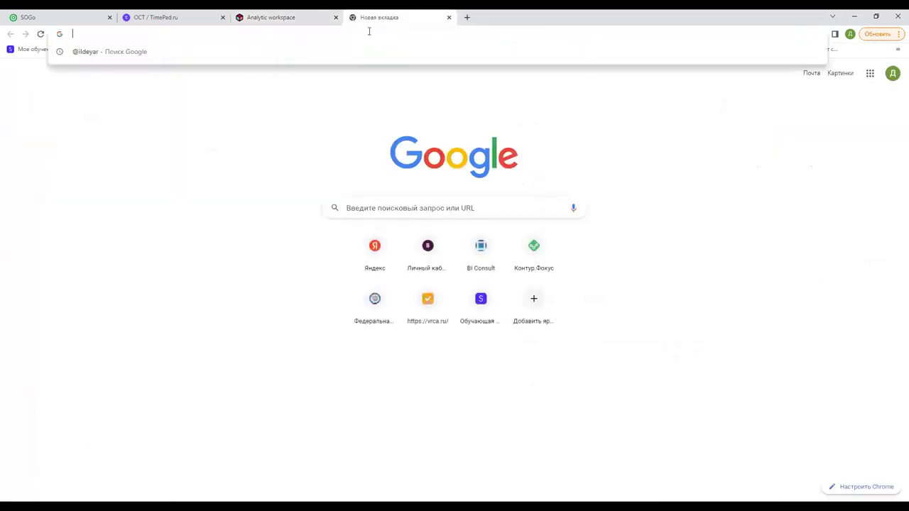
pyautogui.hotkey('ctrl', 'v')
pyautogui.press('Return')
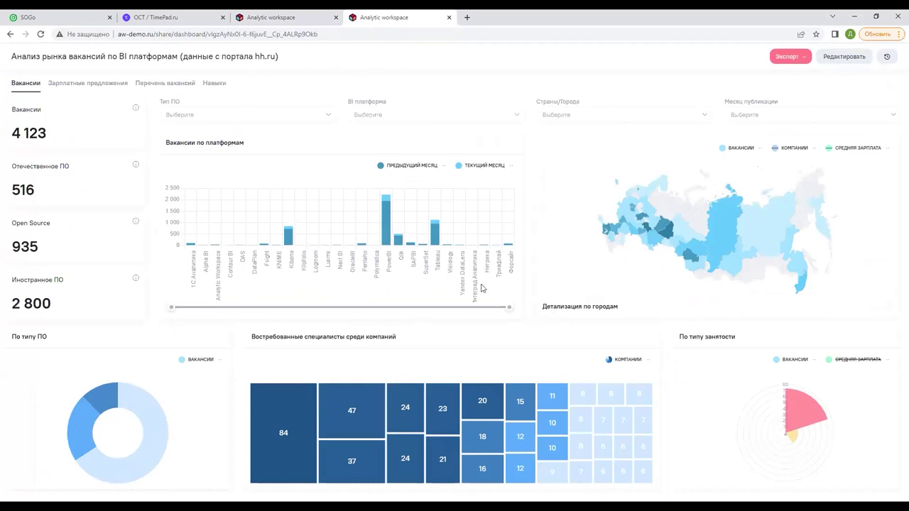
# Filter the shared dashboard by the large central Siberian region on the map, and reset the map selection
pyautogui.click(709, 242)
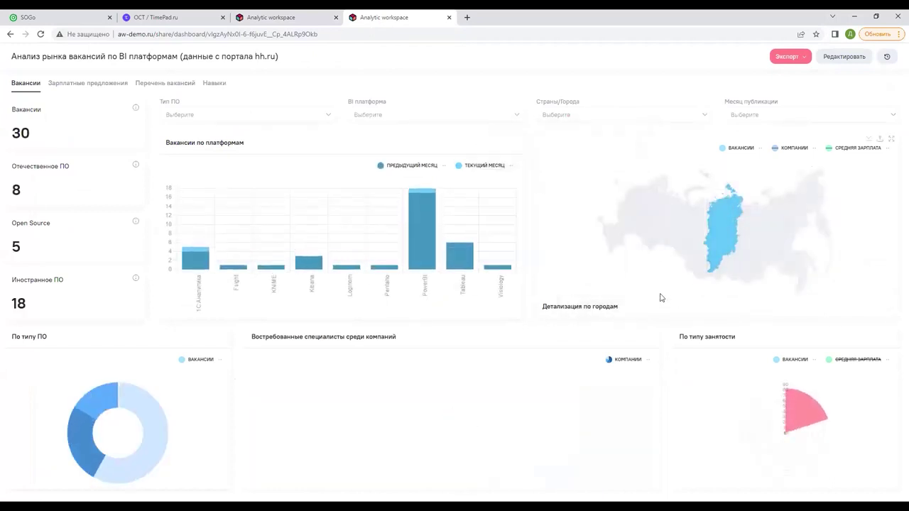
pyautogui.moveTo(732, 238)
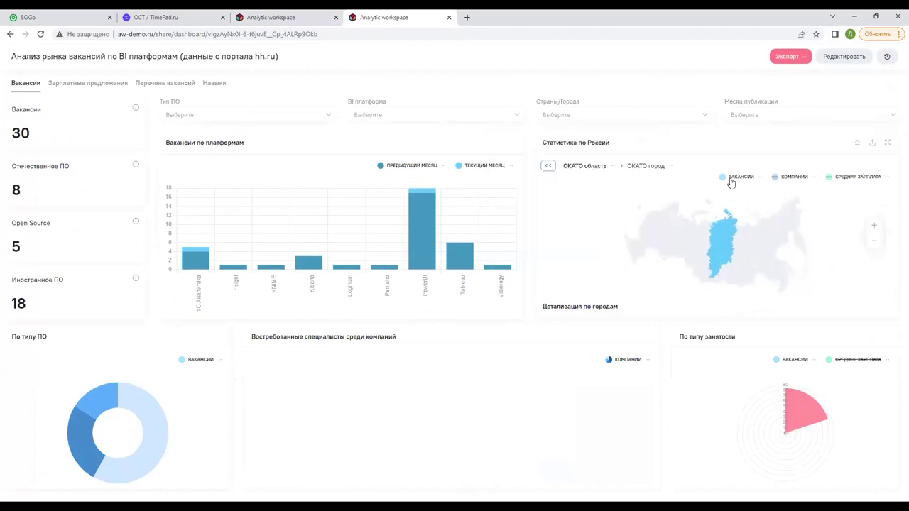
pyautogui.click(547, 169)
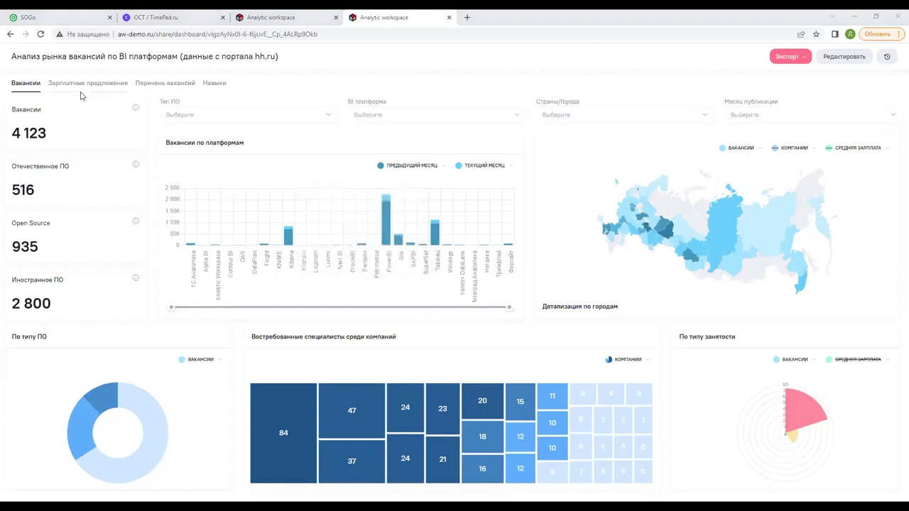
# View the "Перечень вакансий" and "Навыки" pages of the shared dashboard and return to "Вакансии"
pyautogui.click(168, 84)
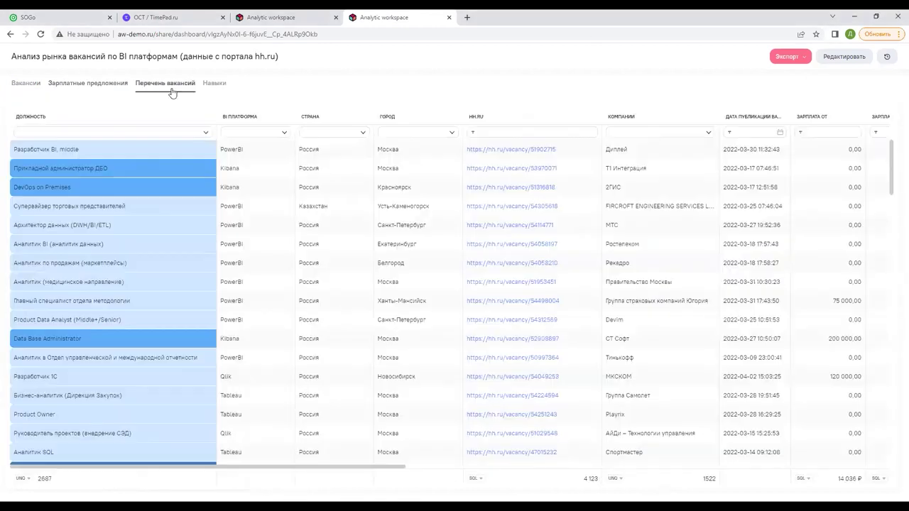
pyautogui.click(211, 84)
pyautogui.click(27, 84)
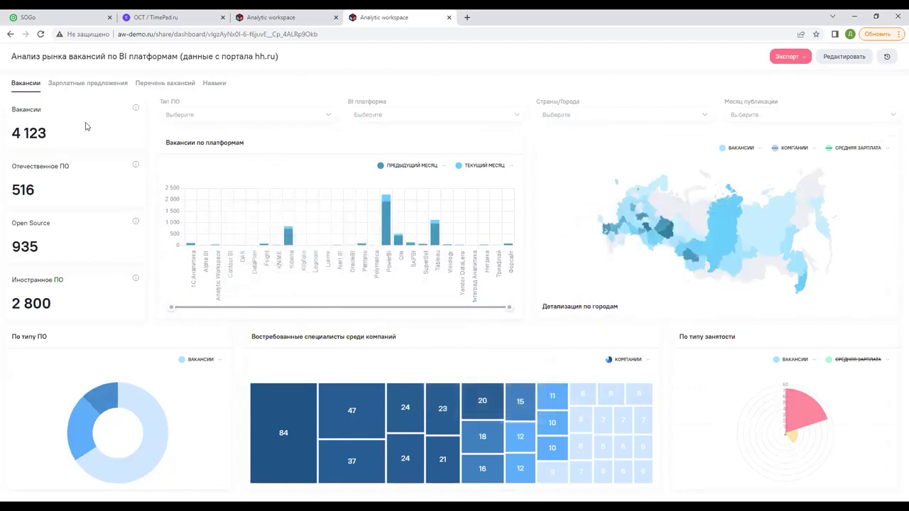
# Drill the "По типу ПО" donut into "Иностранное ПО", show its hierarchy elements, inspect the PowerBI share, and return to the upper level
pyautogui.moveTo(135, 110)
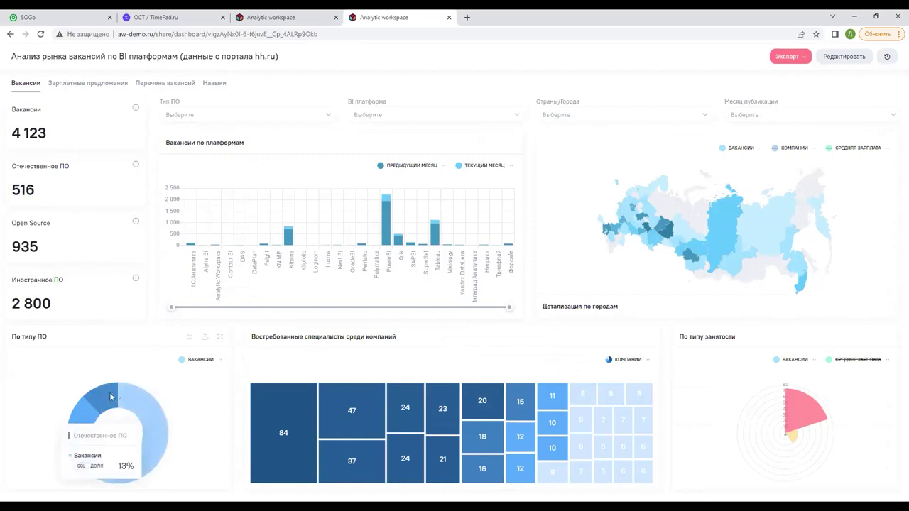
pyautogui.moveTo(105, 397)
pyautogui.moveTo(138, 476)
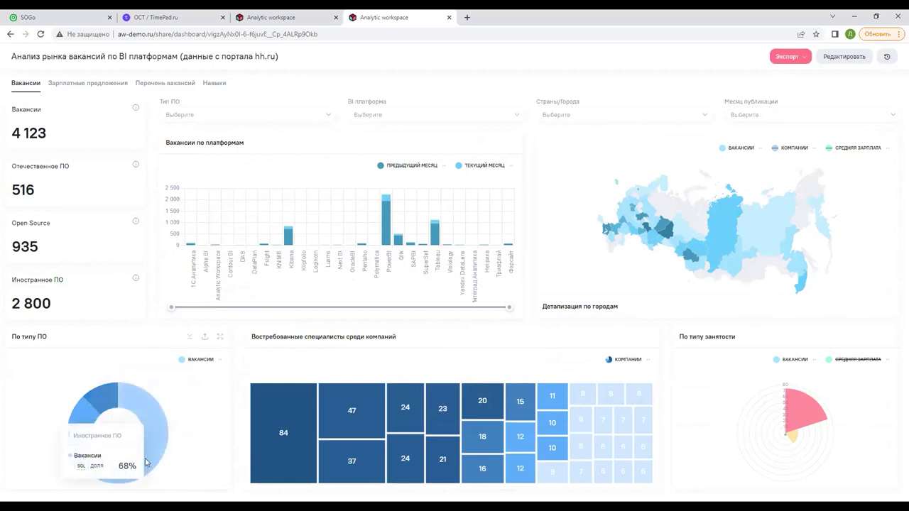
pyautogui.click(146, 462)
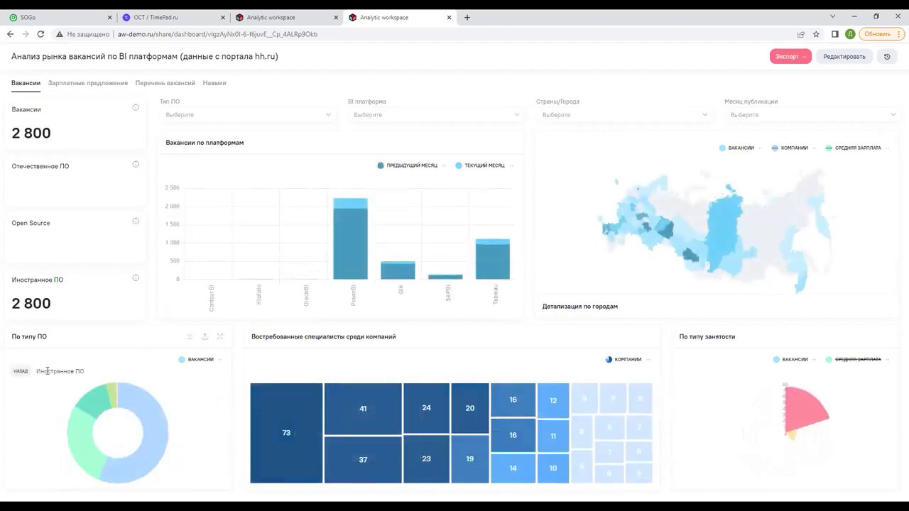
pyautogui.click(189, 338)
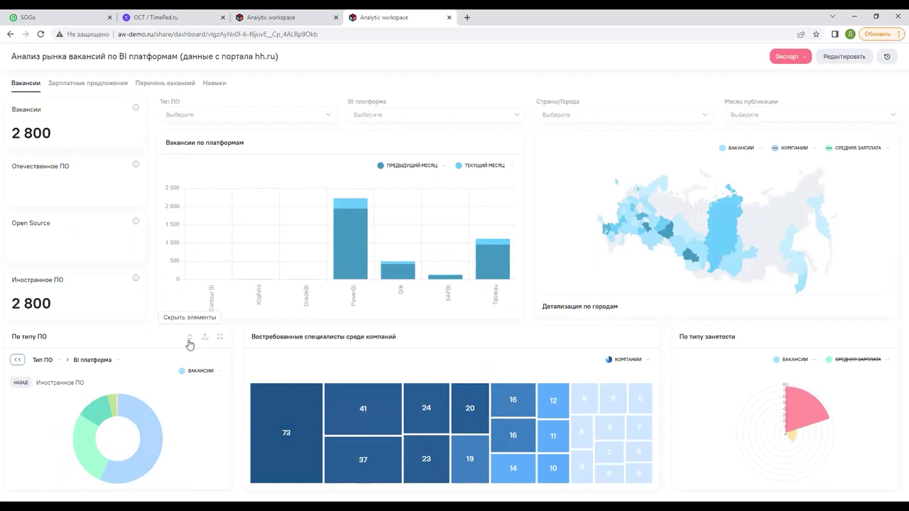
pyautogui.moveTo(146, 419)
pyautogui.moveTo(150, 448)
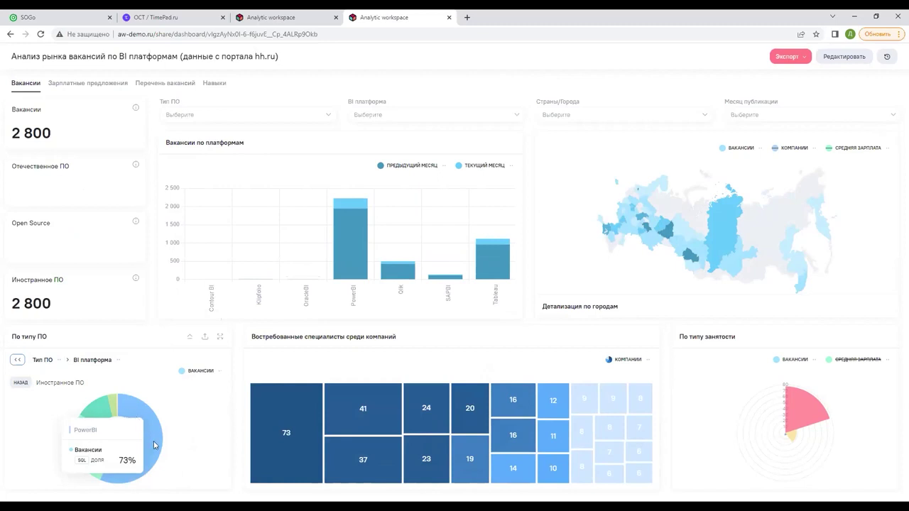
pyautogui.click(16, 361)
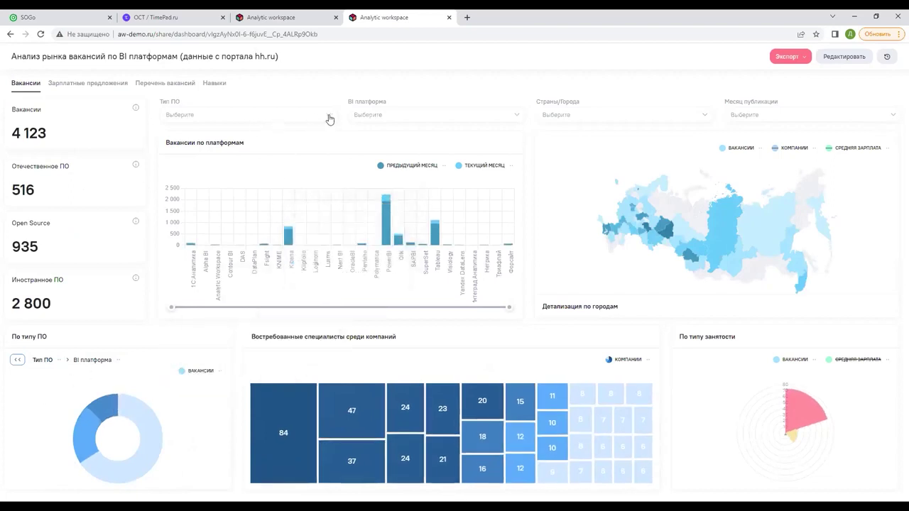
# Filter the dashboard by the BI platforms 1С:Аналитика, Alpha BI and Analytic Workspace
pyautogui.click(517, 115)
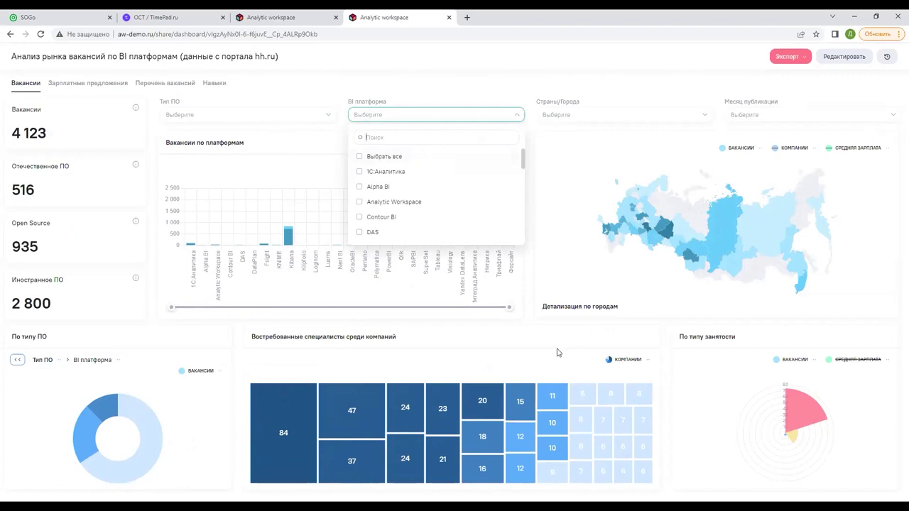
pyautogui.click(383, 172)
pyautogui.click(381, 188)
pyautogui.click(395, 202)
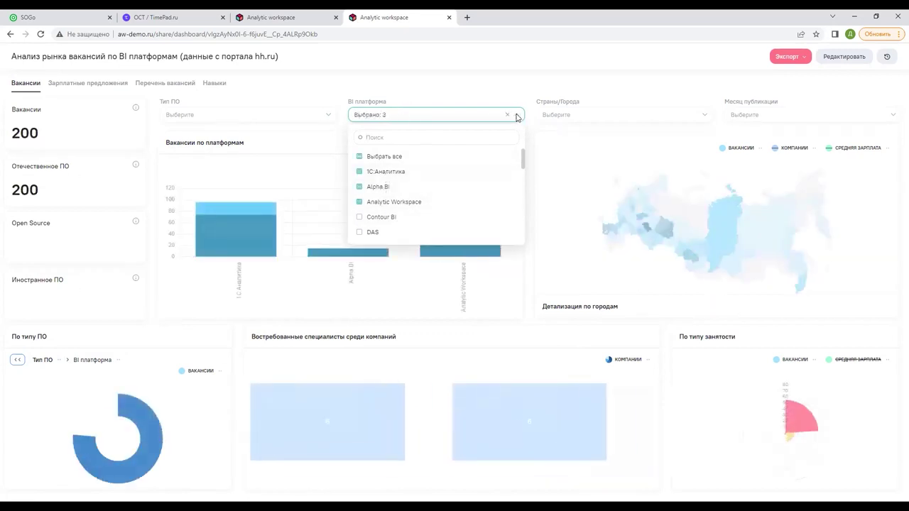
pyautogui.click(500, 96)
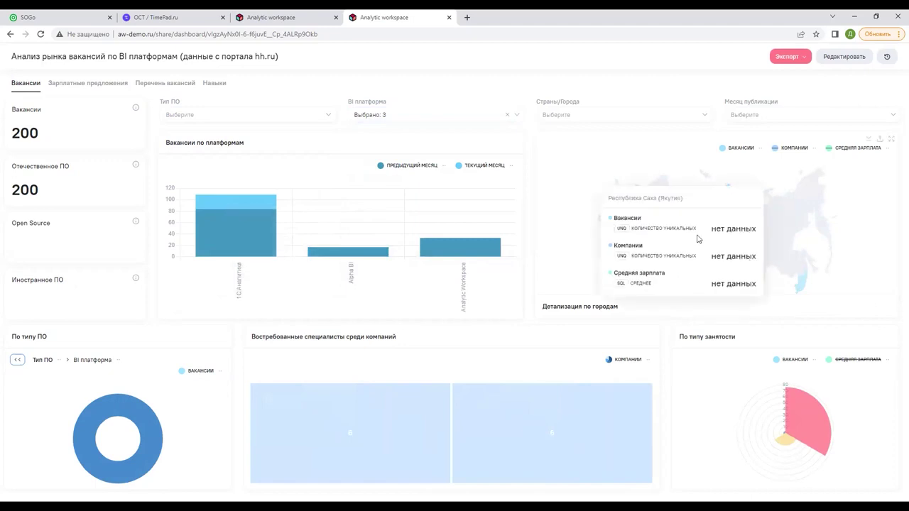
# Filter the dashboard by the city Москва, and clear both the city and BI platform filters
pyautogui.click(706, 119)
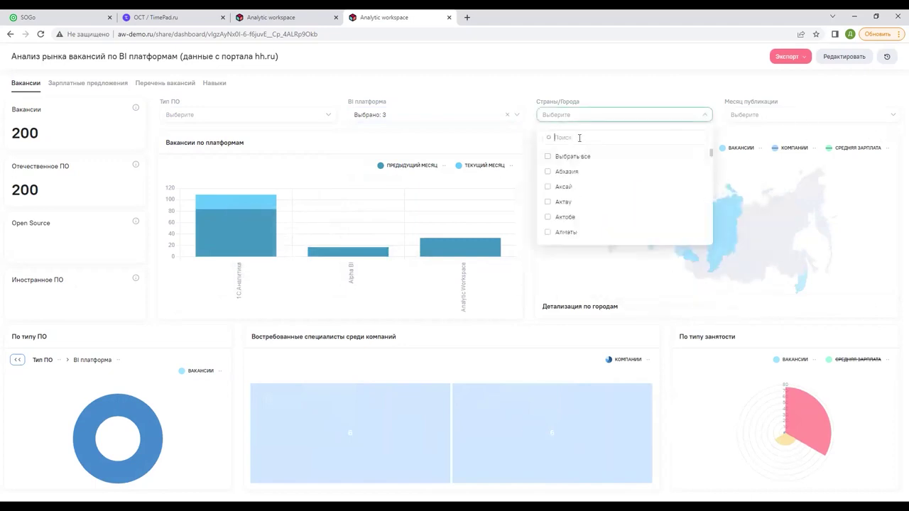
pyautogui.write('москва')
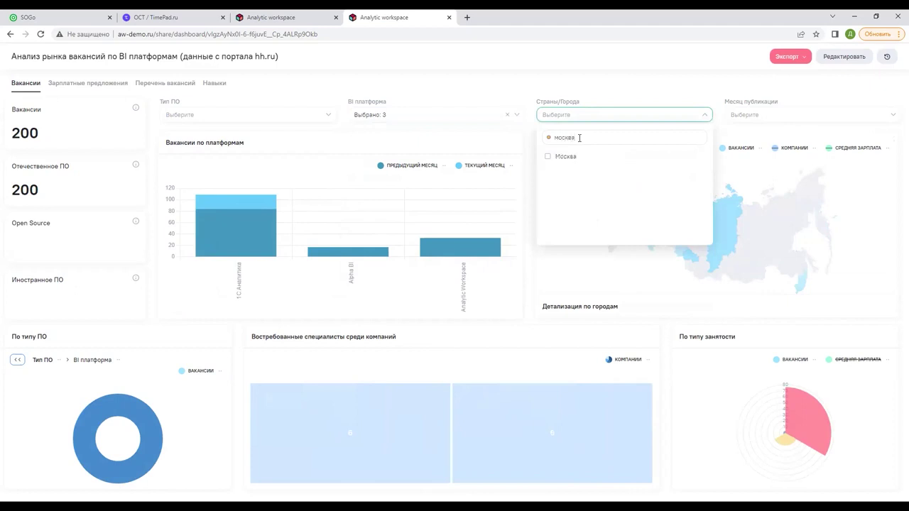
pyautogui.click(553, 157)
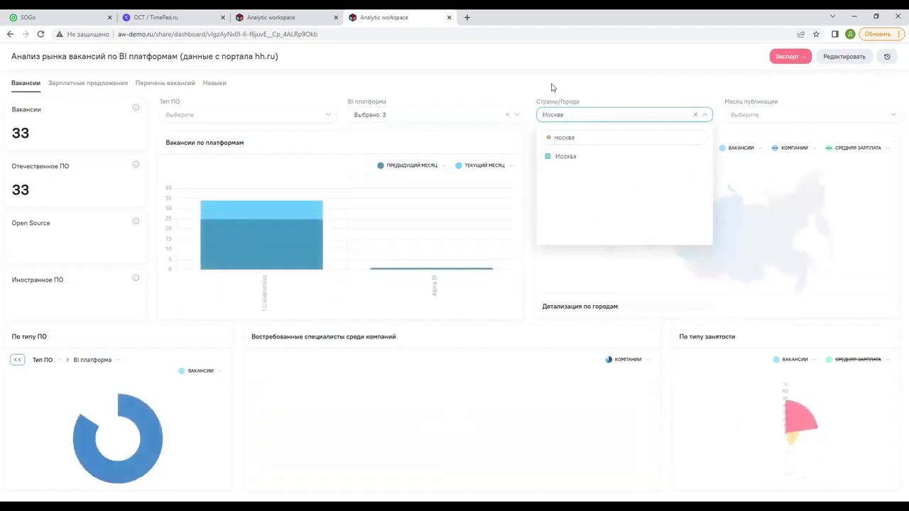
pyautogui.click(625, 213)
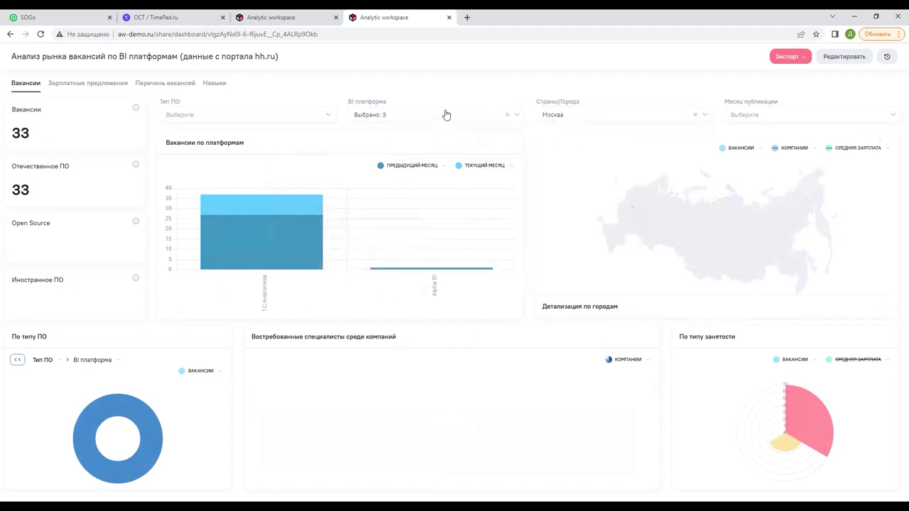
pyautogui.click(697, 117)
pyautogui.click(507, 115)
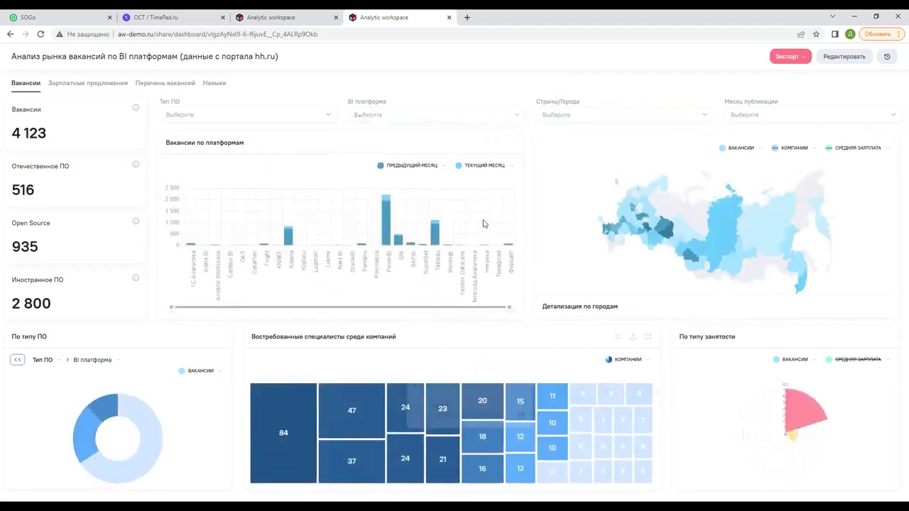
# Expand the "Вакансии по платформам" chart and sort the "Предыдущий месяц" aggregates in descending order
pyautogui.click(512, 144)
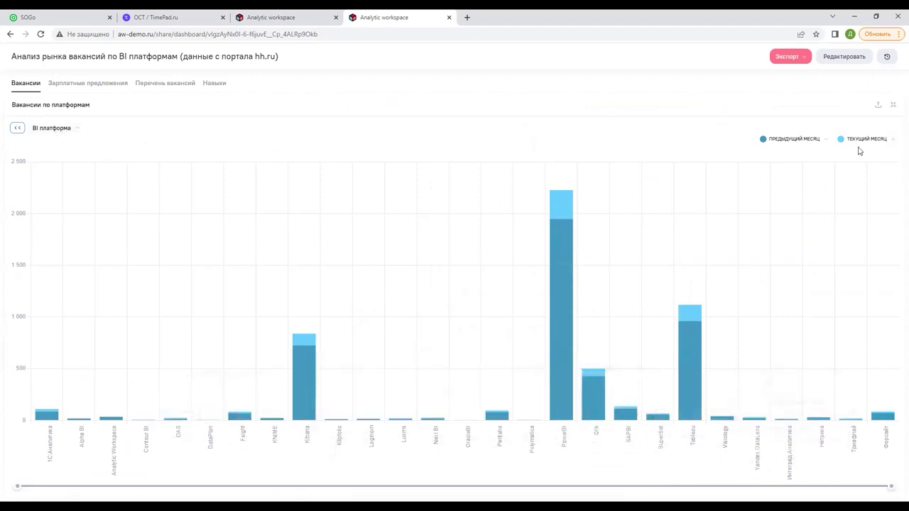
pyautogui.click(827, 139)
pyautogui.click(637, 268)
pyautogui.click(679, 175)
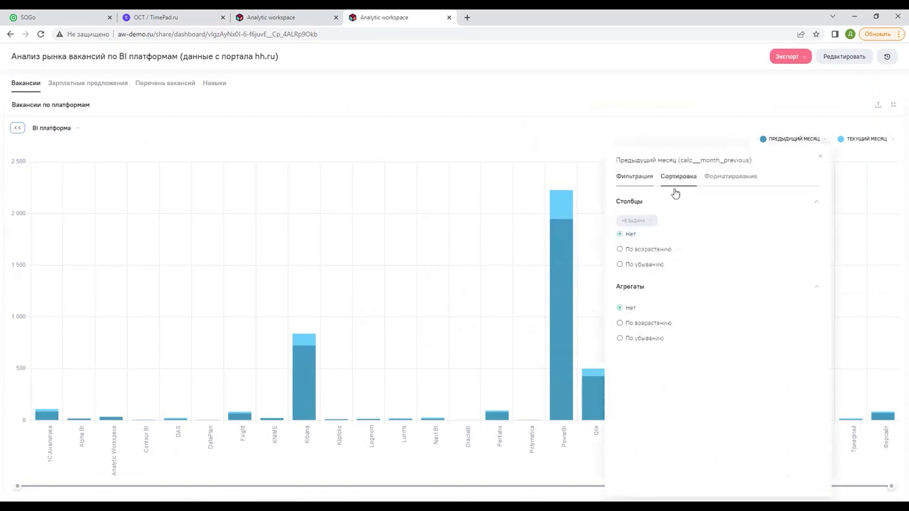
pyautogui.click(643, 339)
pyautogui.click(821, 157)
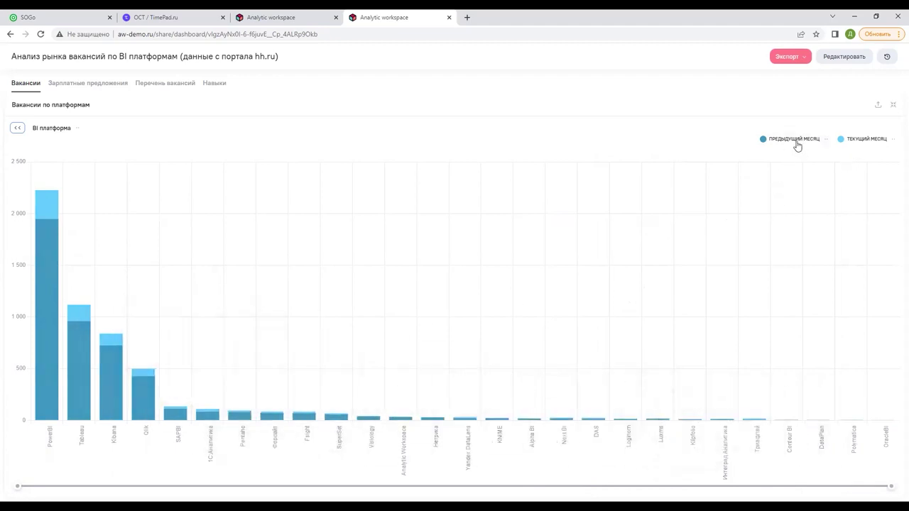
# Show only the "Предыдущий месяц" series, switch to only "Текущий месяц", and collapse the platform chart
pyautogui.click(876, 140)
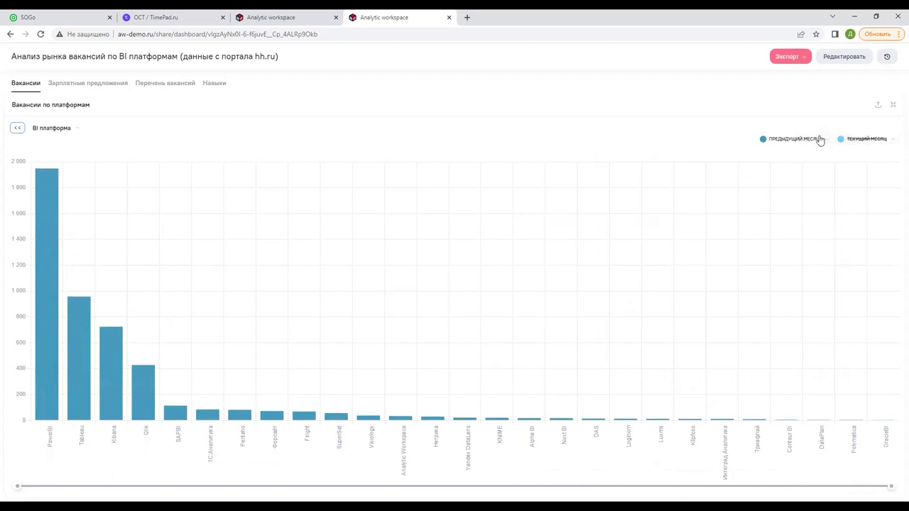
pyautogui.click(807, 141)
pyautogui.click(864, 140)
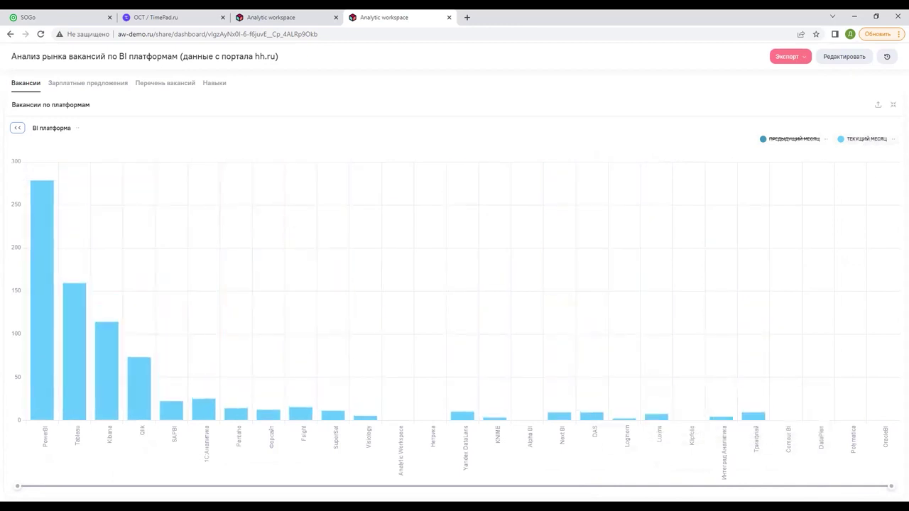
pyautogui.click(894, 105)
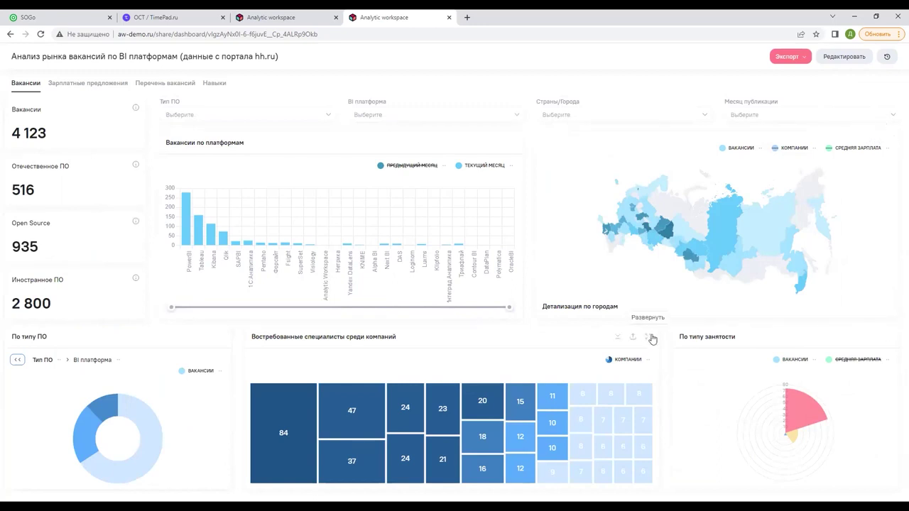
# Expand the "Востребованные специалисты среди компаний" treemap, drill into "Аналитик" by BI platform, return to the positions, and collapse it
pyautogui.click(647, 341)
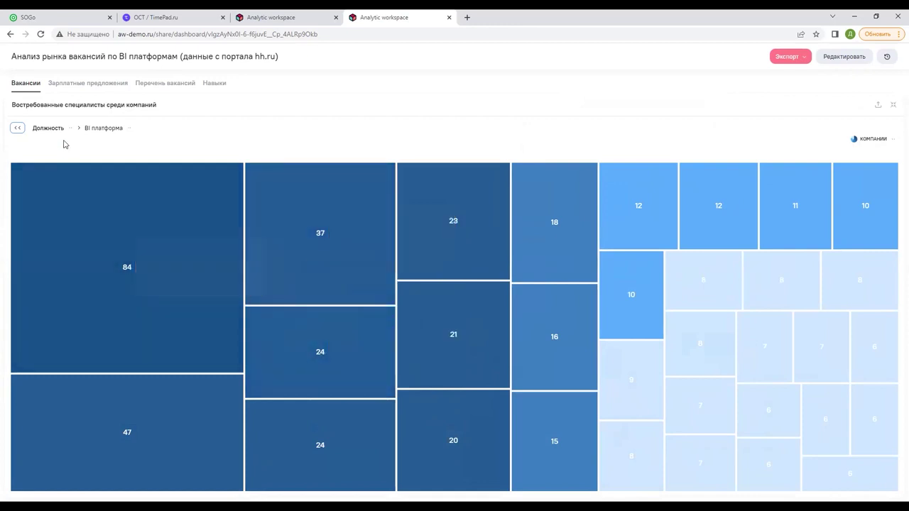
pyautogui.click(88, 263)
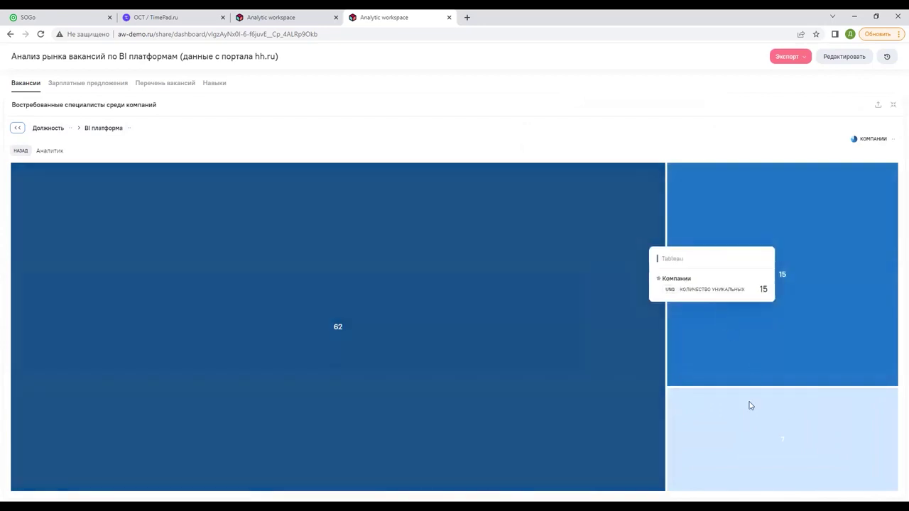
pyautogui.click(19, 128)
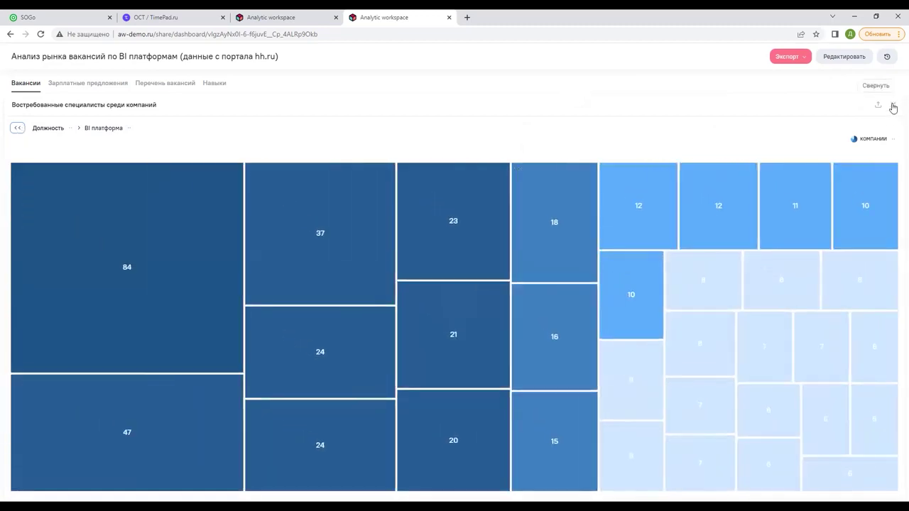
pyautogui.click(894, 106)
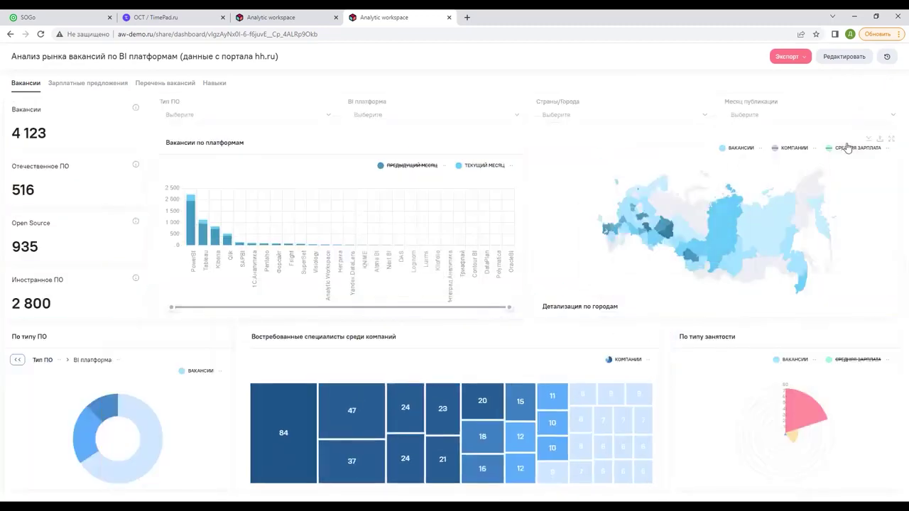
# Expand the Russia statistics map and compare its "Вакансии", "Средняя зарплата" and "Компании" layers by switching them on and off
pyautogui.click(892, 142)
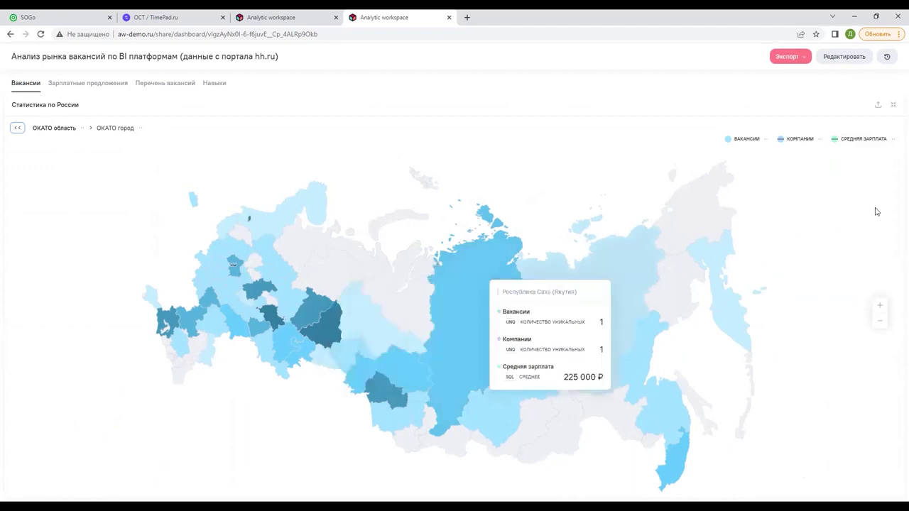
pyautogui.click(796, 140)
pyautogui.click(861, 140)
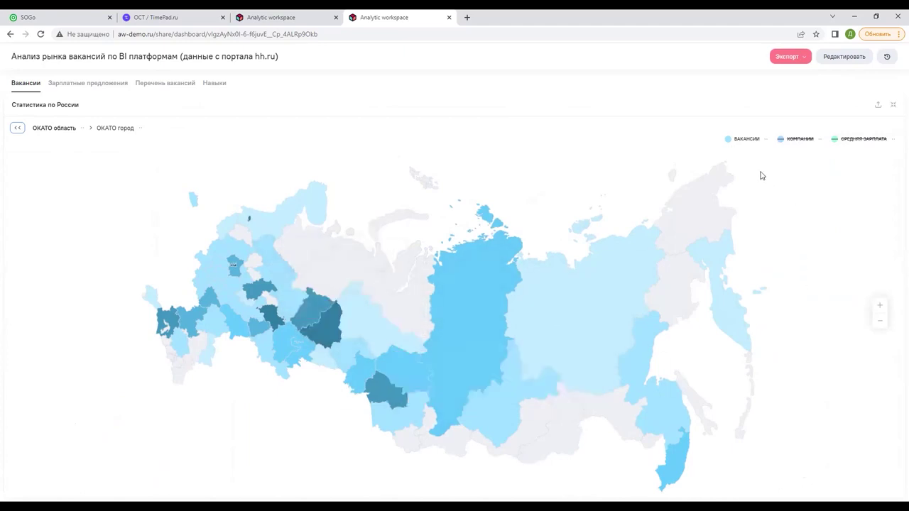
pyautogui.click(732, 141)
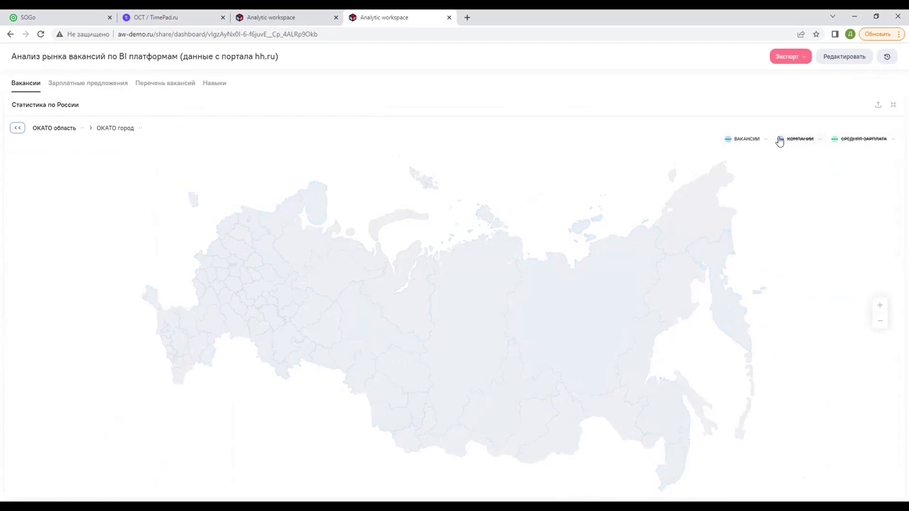
pyautogui.click(732, 141)
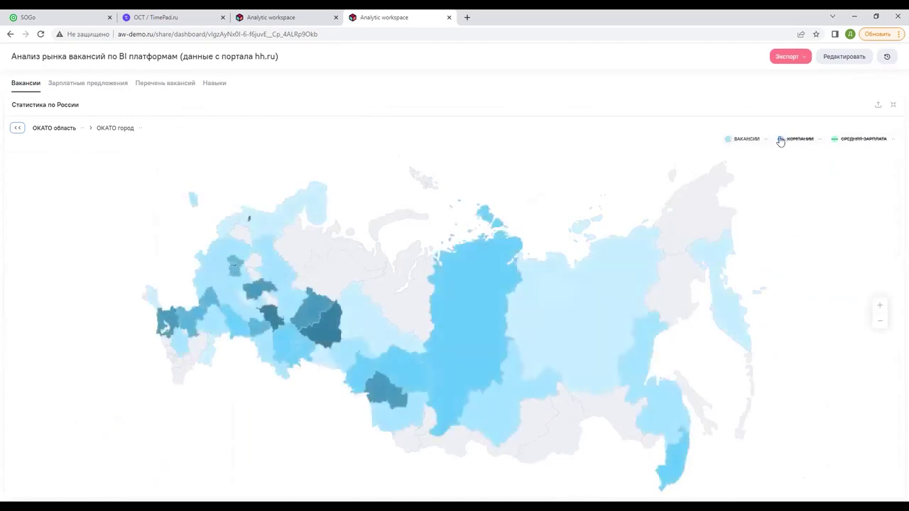
pyautogui.click(834, 145)
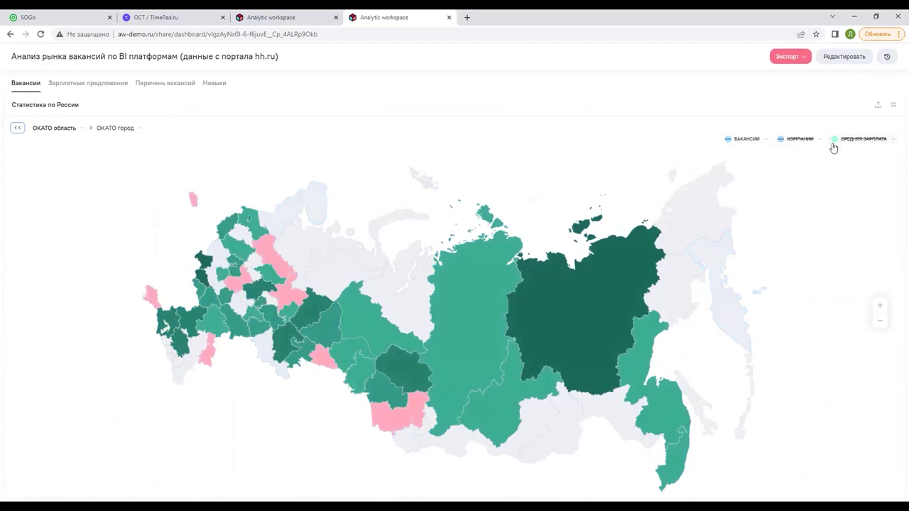
pyautogui.click(782, 141)
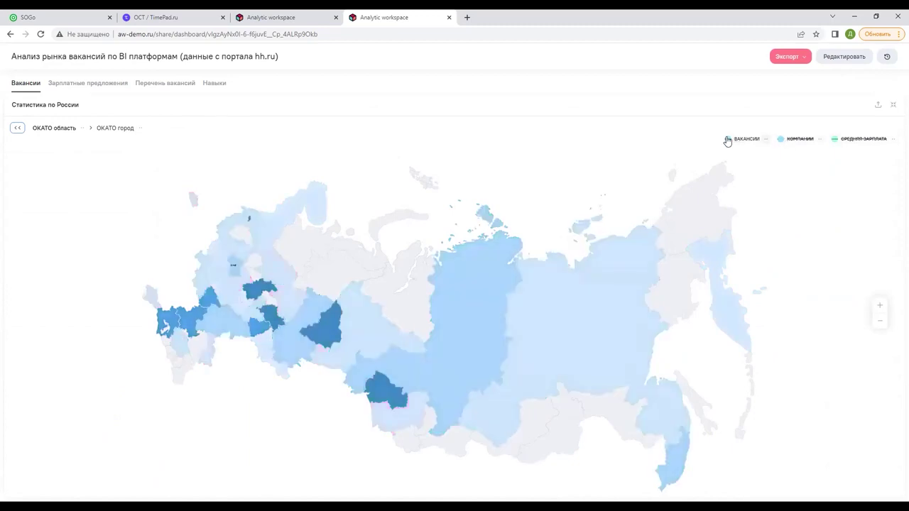
pyautogui.click(836, 146)
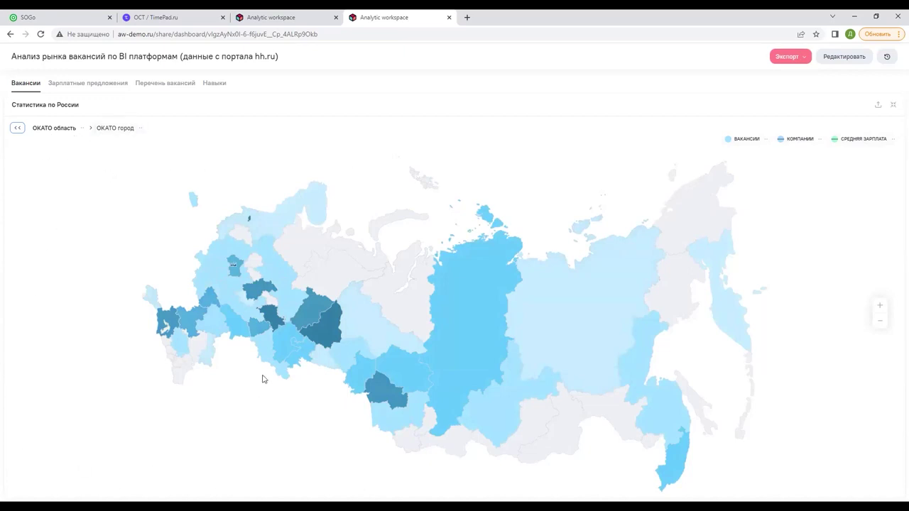
# Drill the map into Республика Татарстан, inspect the figures of its highlighted cities, and collapse the map
pyautogui.click(273, 324)
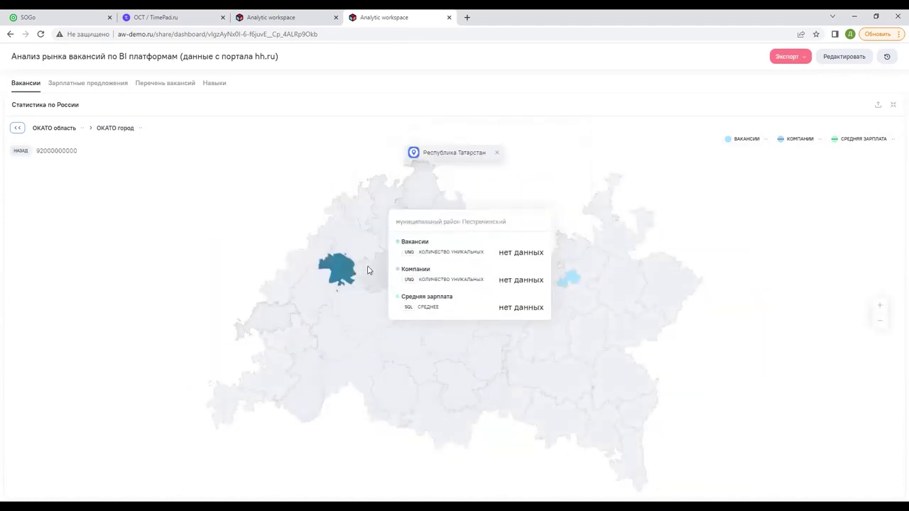
pyautogui.moveTo(338, 271)
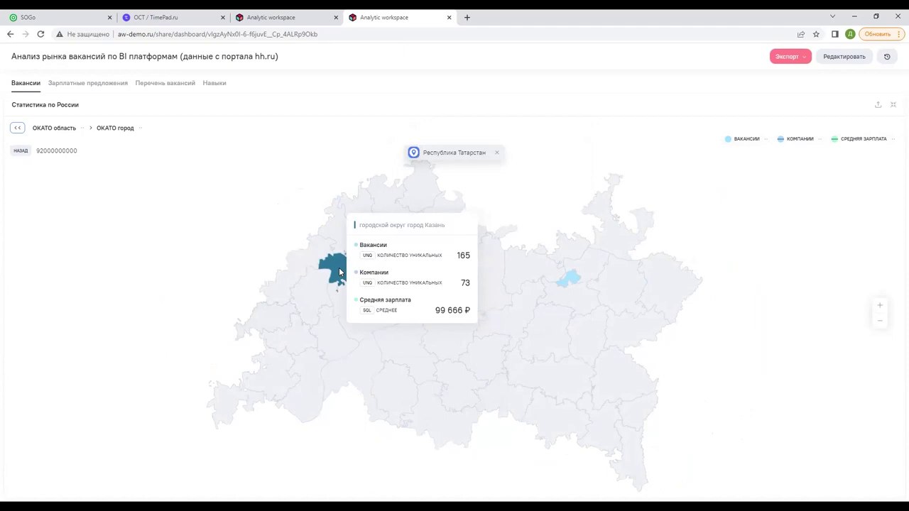
pyautogui.moveTo(570, 281)
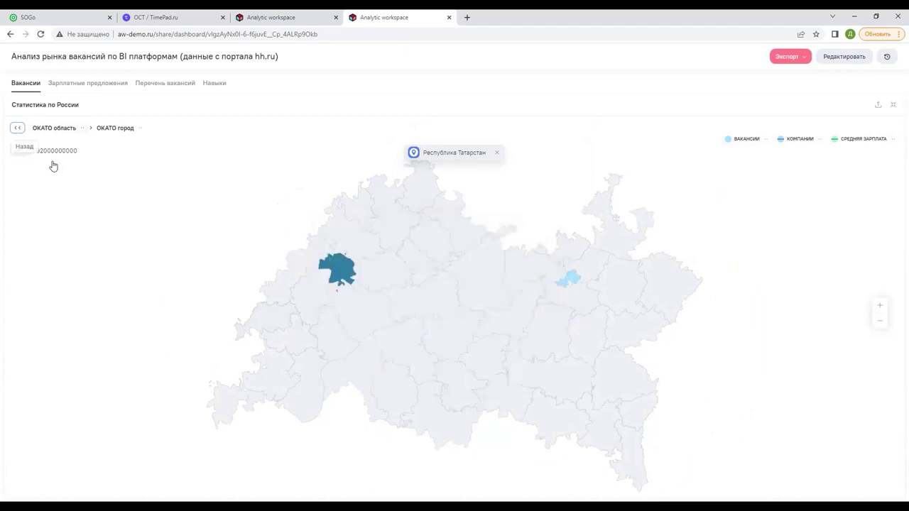
pyautogui.click(894, 105)
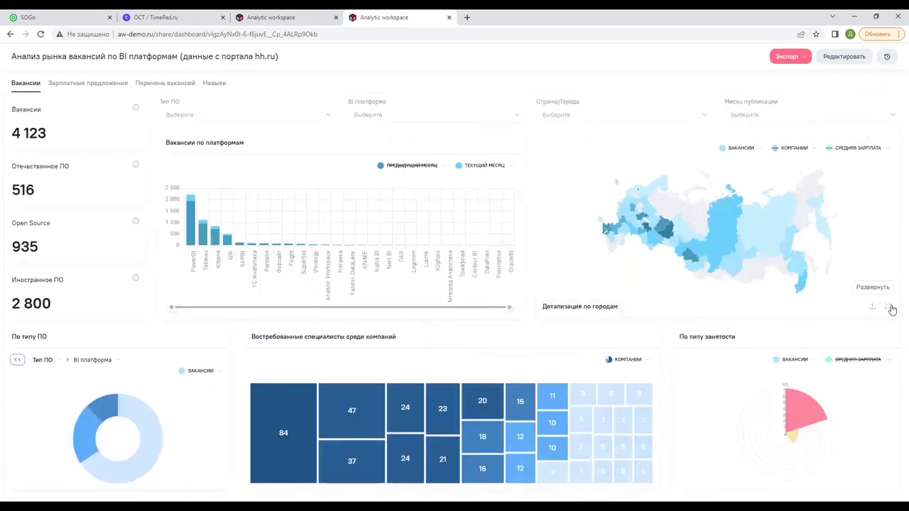
# Expand the "Детализация по городам" table, drill through Россия into Москва, and open the hh.ru page of the Softline vacancy 54213176
pyautogui.click(889, 307)
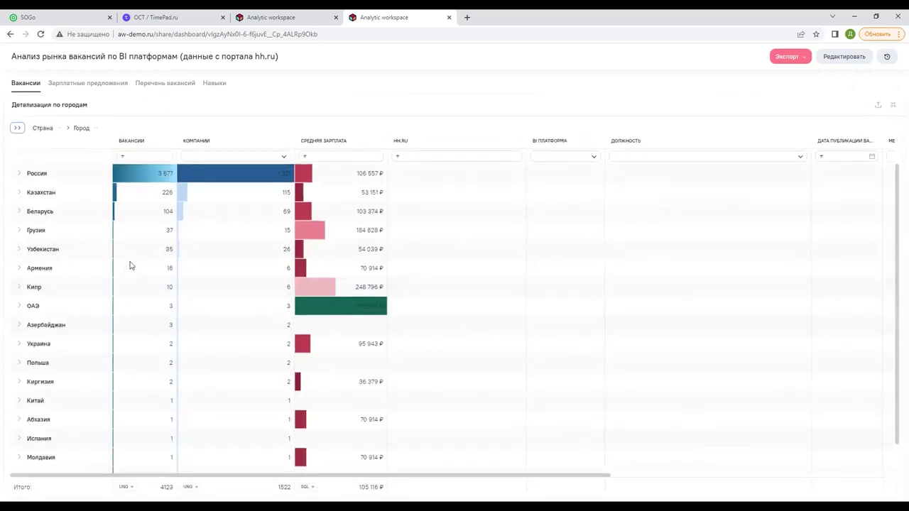
pyautogui.click(19, 175)
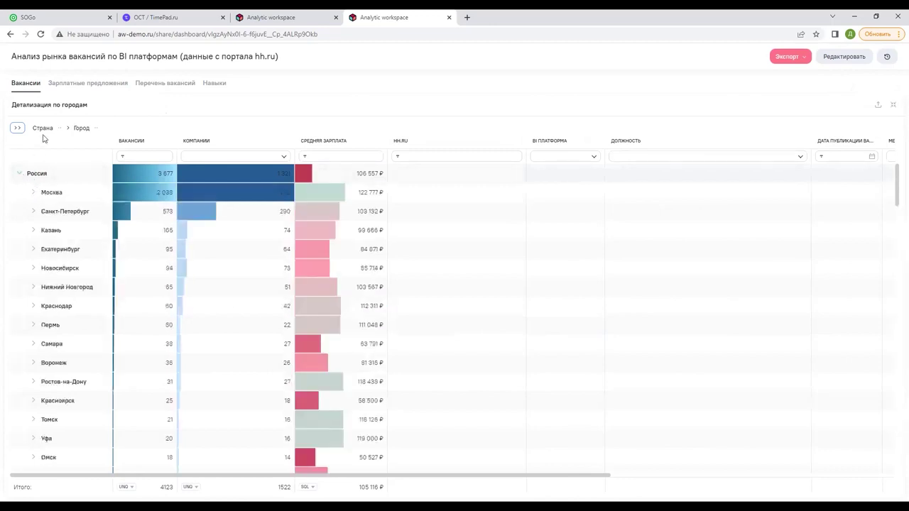
pyautogui.click(33, 194)
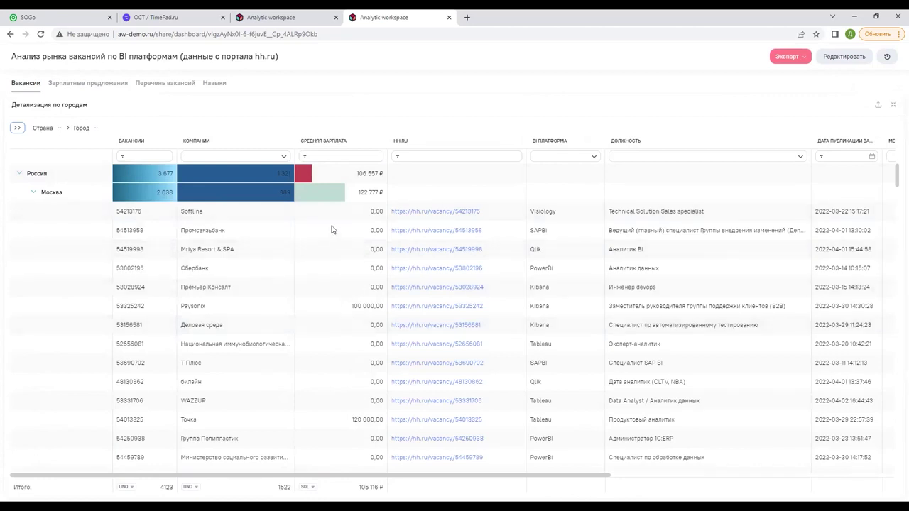
pyautogui.click(431, 212)
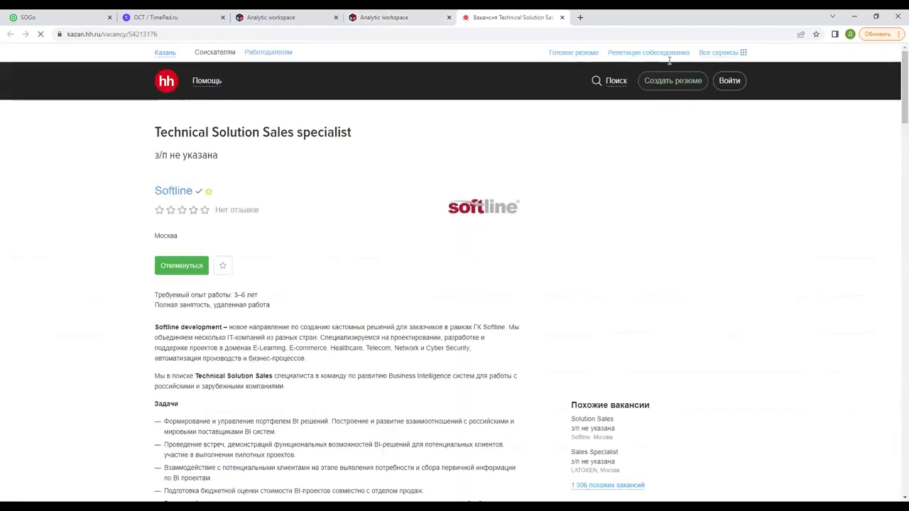
# Close the hh.ru vacancy page and collapse the Москва and Россия groups in the city details table
pyautogui.click(400, 17)
pyautogui.click(562, 17)
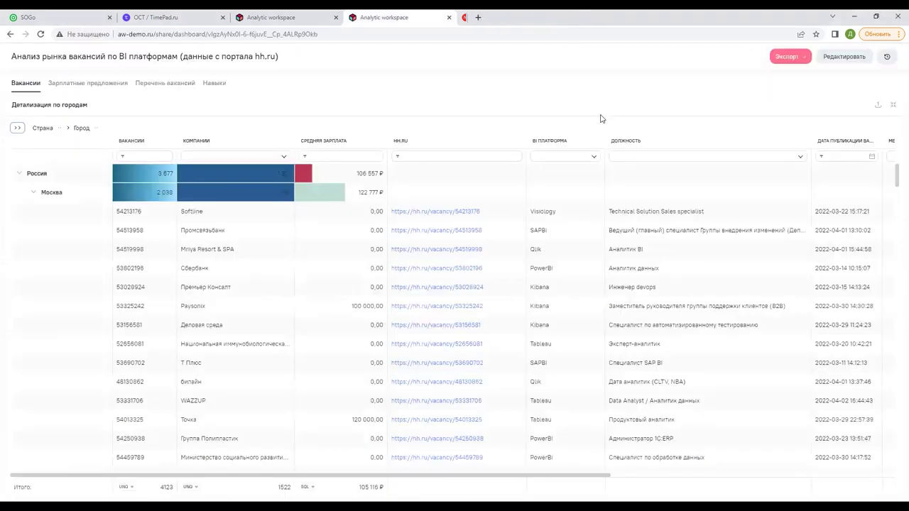
pyautogui.click(33, 192)
pyautogui.click(19, 173)
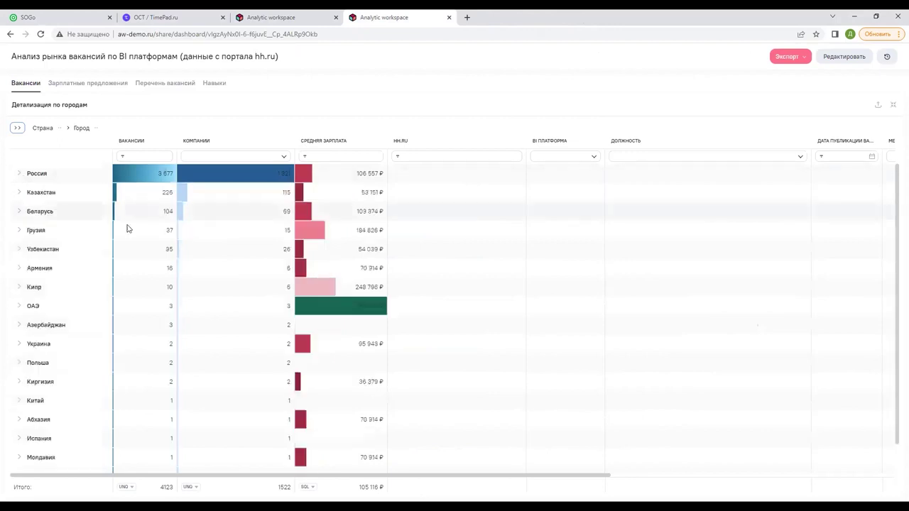
# View the table's company filter options and filter the BI platform column to Alpha BI and Analytic Workspace
pyautogui.click(221, 160)
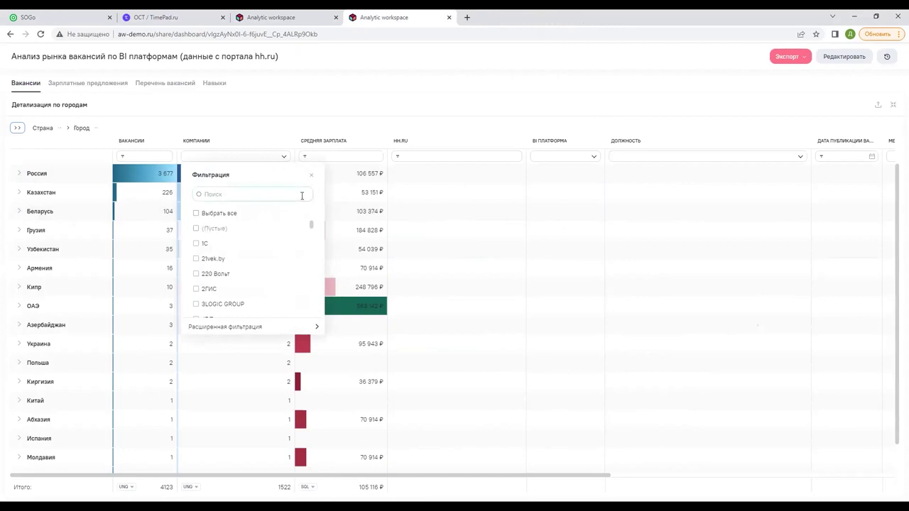
pyautogui.click(418, 154)
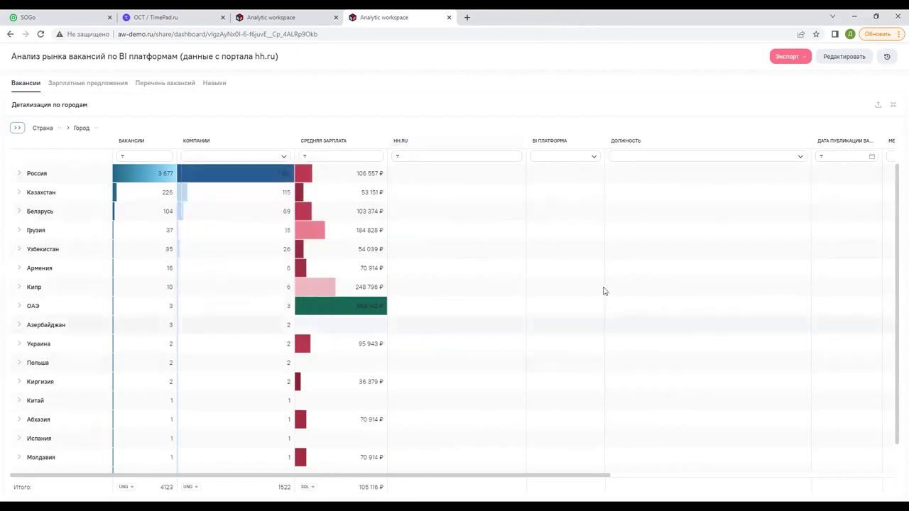
pyautogui.click(592, 157)
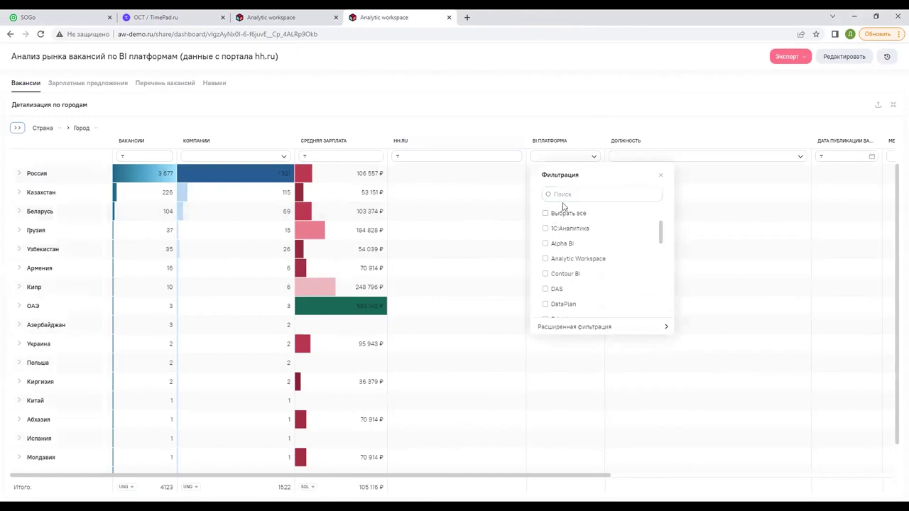
pyautogui.click(545, 244)
pyautogui.click(544, 260)
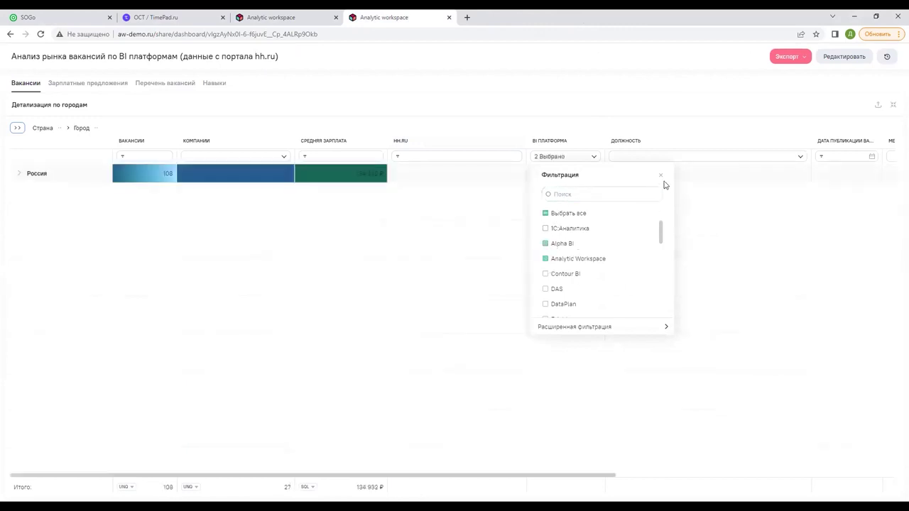
pyautogui.click(318, 300)
# Expand Россия and Казань to examine the filtered vacancy records, and collapse the groups
pyautogui.click(19, 174)
pyautogui.click(33, 193)
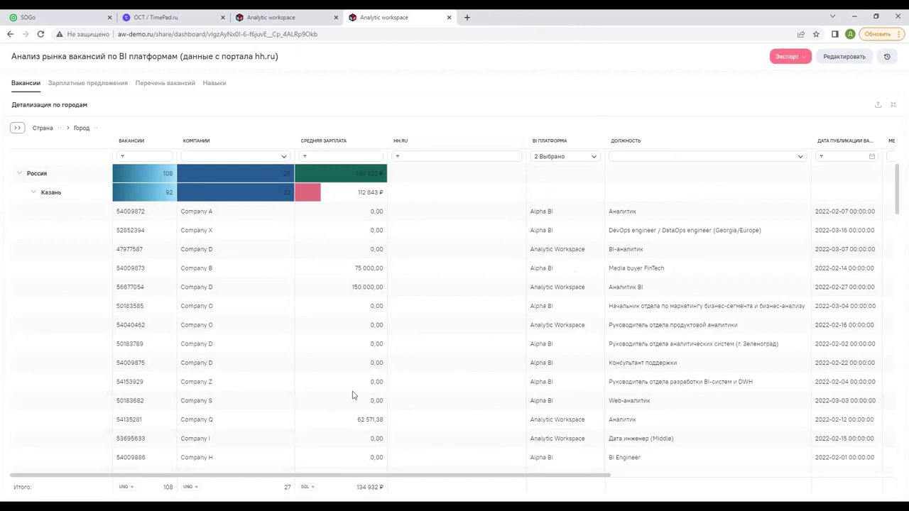
pyautogui.click(34, 193)
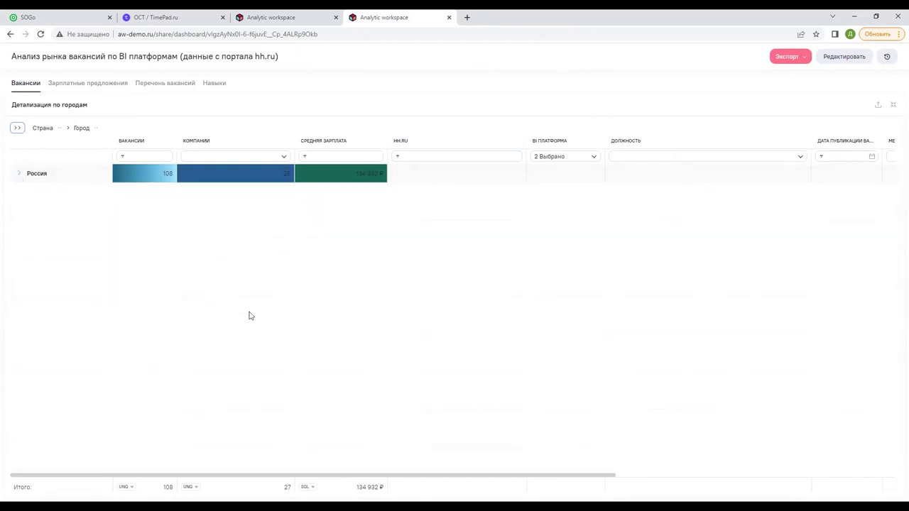
# Reset the BI platform column filter so that the table covers all platforms
pyautogui.click(593, 157)
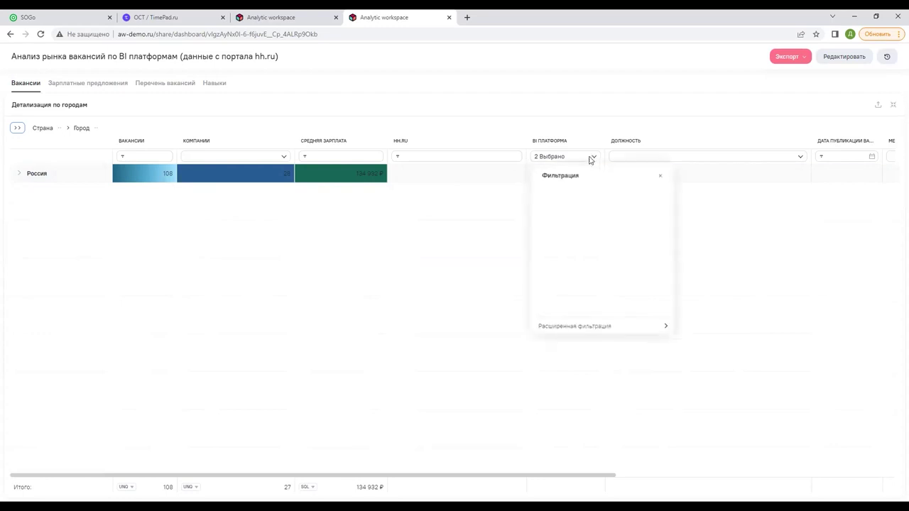
pyautogui.click(546, 213)
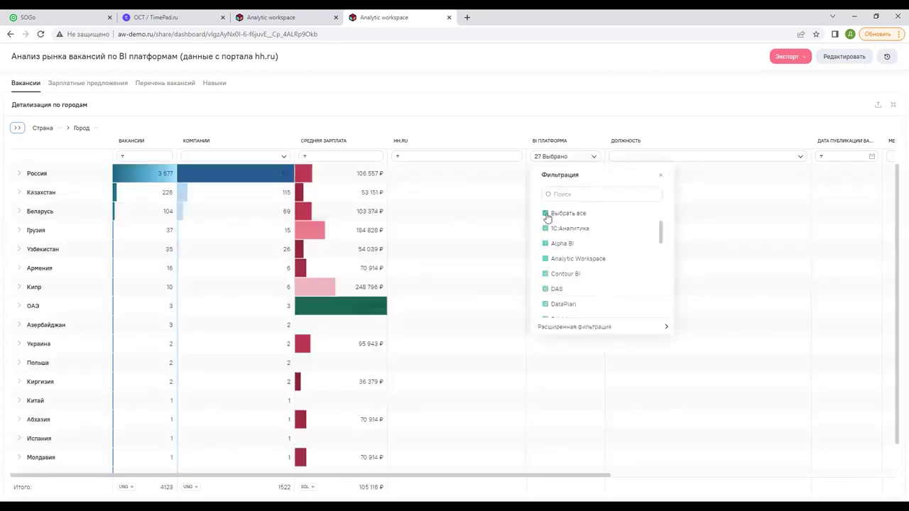
pyautogui.click(679, 190)
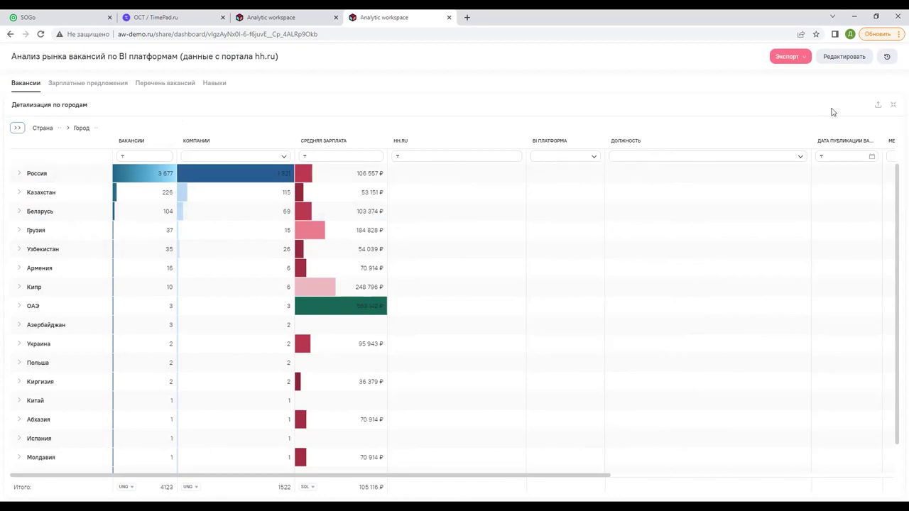
# View the filter options of the "Город" grouping, dismiss them, and collapse the city details table
pyautogui.click(98, 129)
pyautogui.click(133, 234)
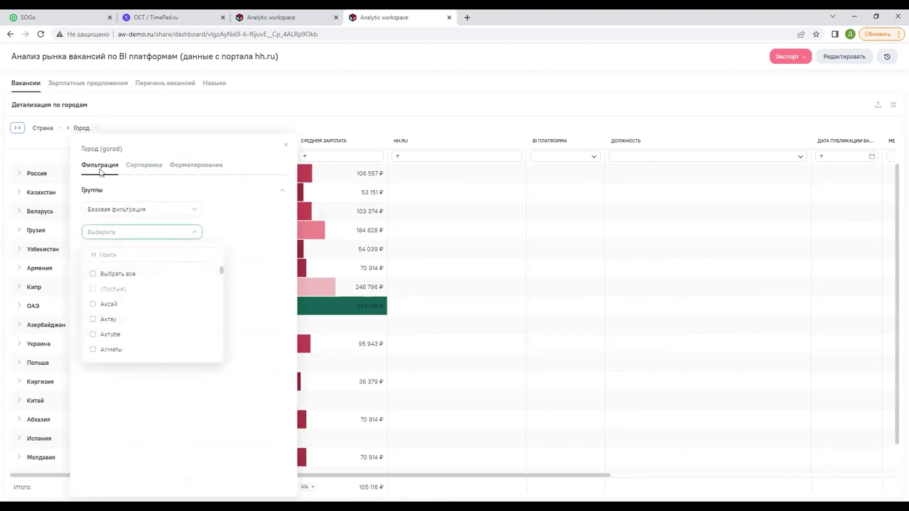
pyautogui.click(159, 127)
pyautogui.click(894, 105)
pyautogui.click(894, 105)
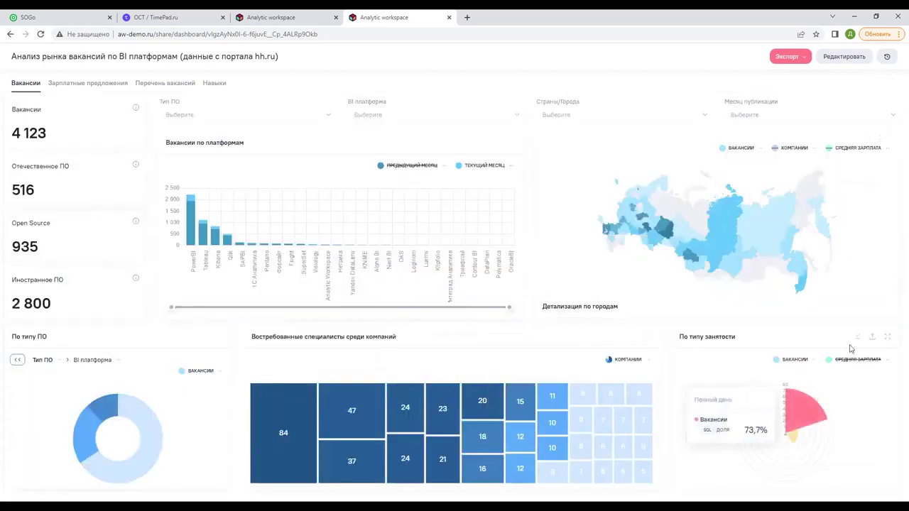
# Expand the "По типу занятости" chart and inspect the vacancy shares of its employment-type sectors
pyautogui.click(888, 337)
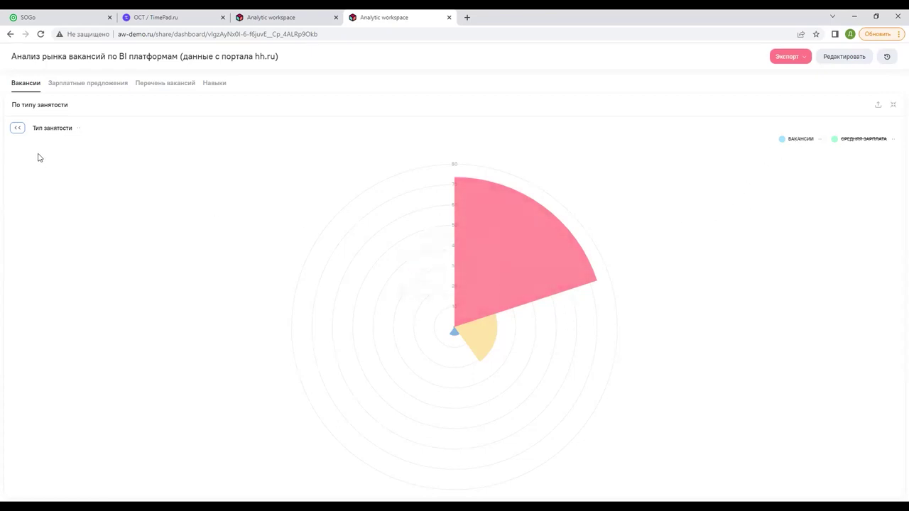
pyautogui.moveTo(526, 237)
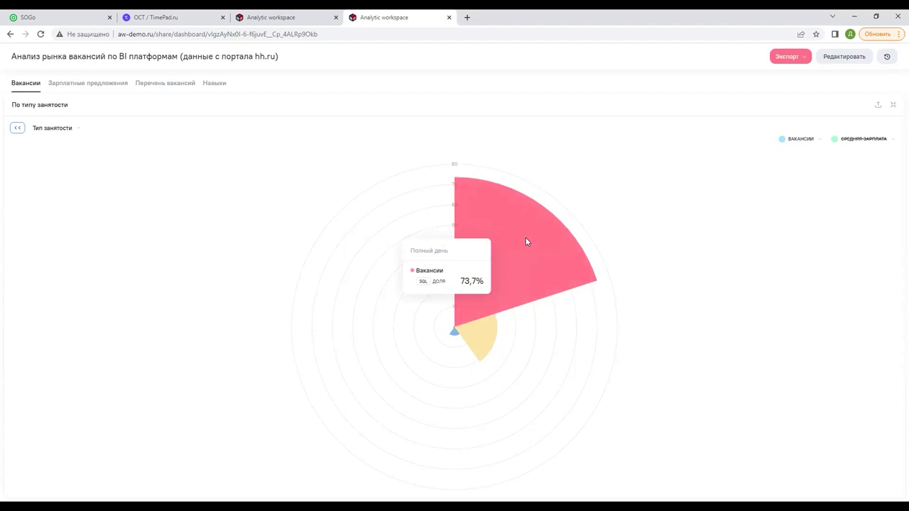
pyautogui.moveTo(487, 335)
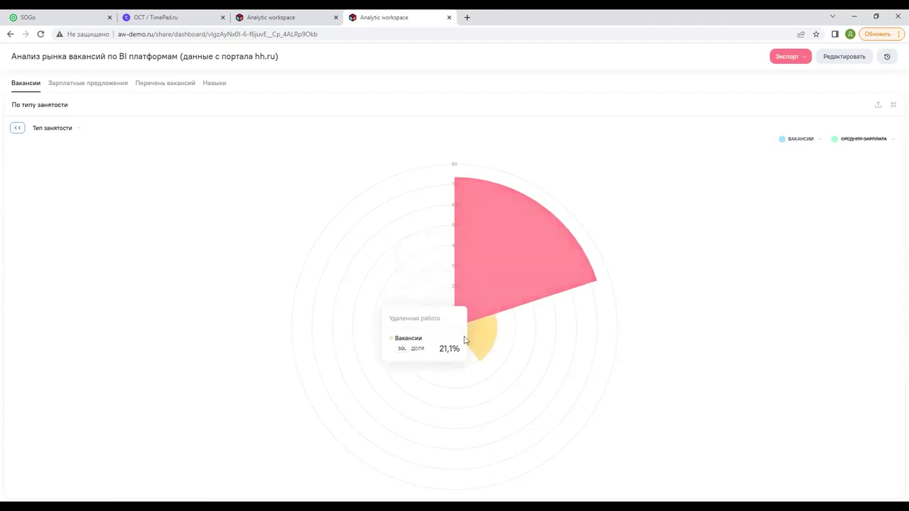
pyautogui.moveTo(453, 336)
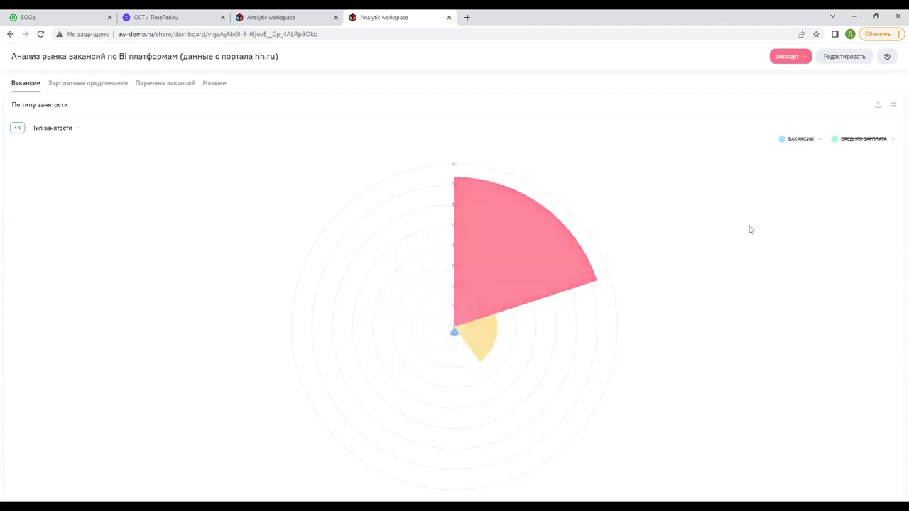
# Show "Средняя зарплата" in the employment chart and sort its aggregates in descending order (По убыванию)
pyautogui.click(866, 142)
pyautogui.click(893, 141)
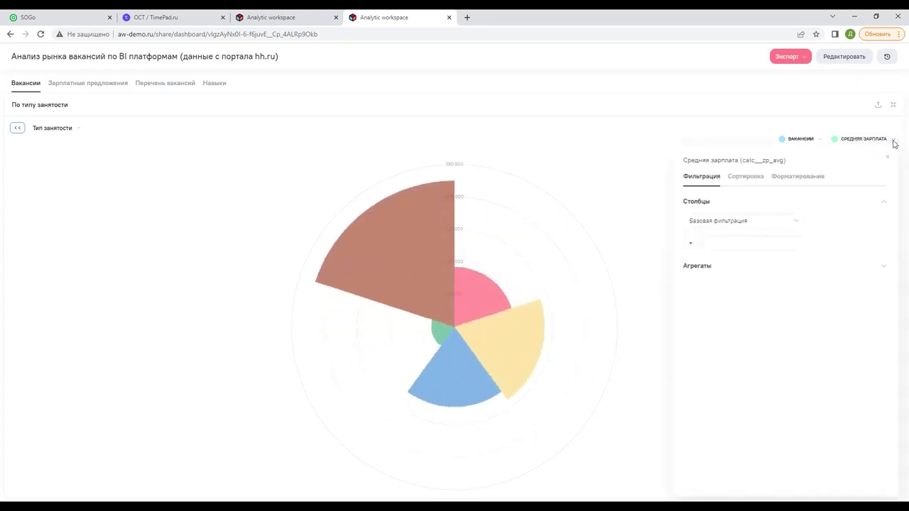
pyautogui.click(745, 178)
pyautogui.click(716, 340)
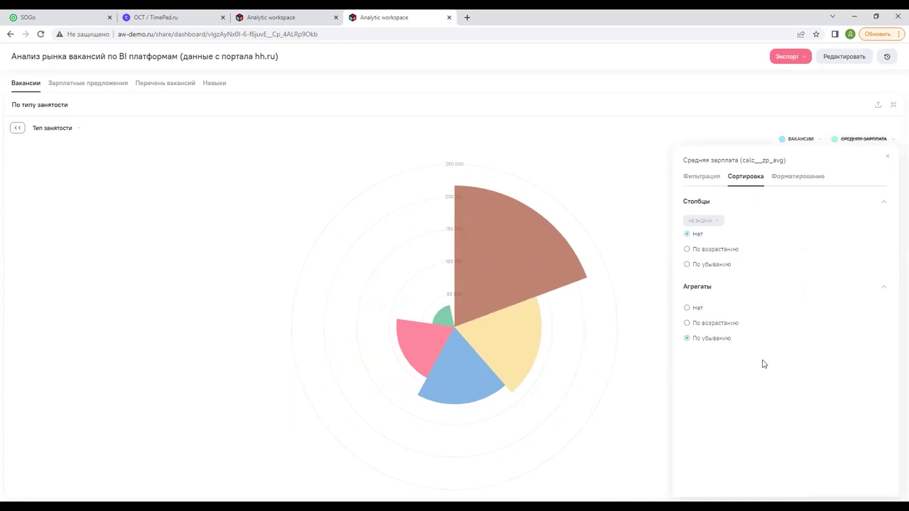
pyautogui.click(648, 189)
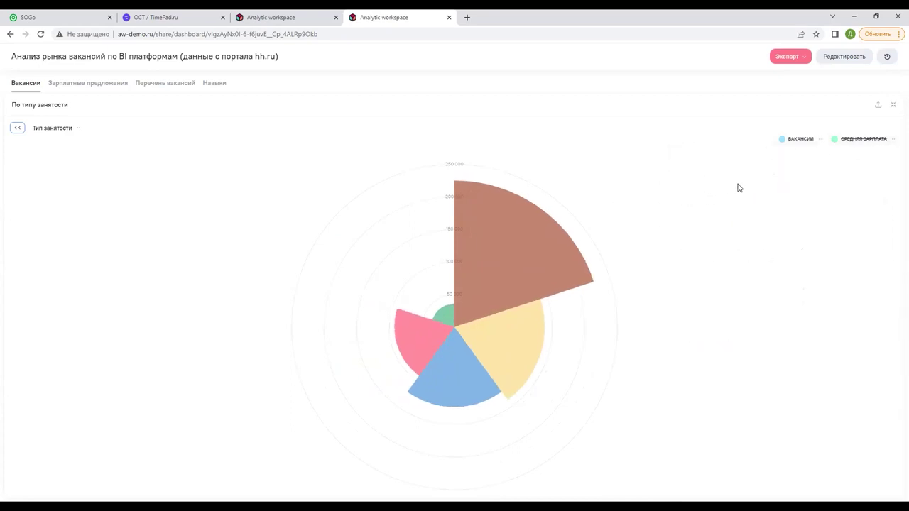
# Inspect the average salaries for Вахтовый метод, Удаленная работа and Полный день, and collapse the employment chart
pyautogui.moveTo(495, 235)
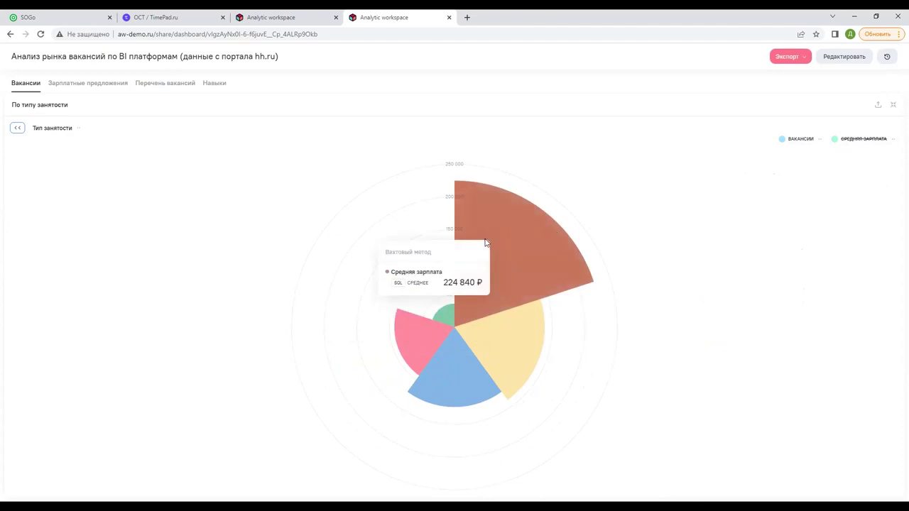
pyautogui.moveTo(535, 344)
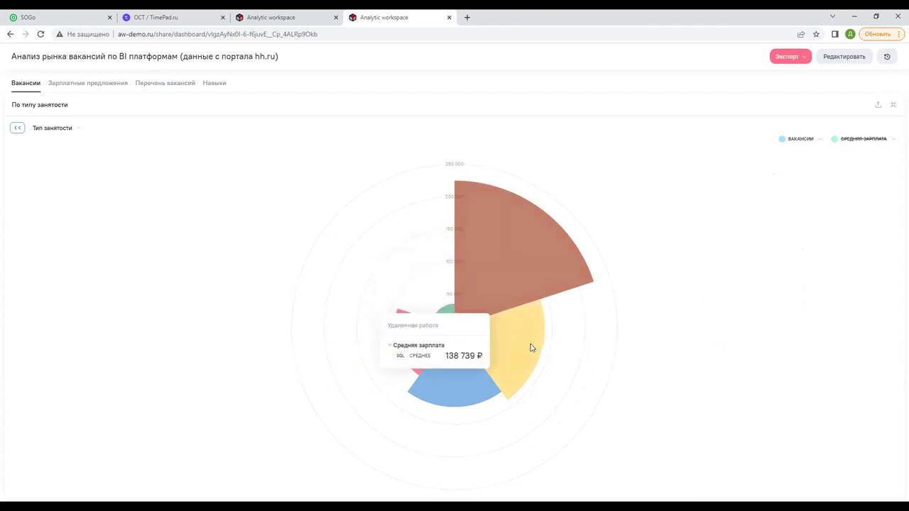
pyautogui.moveTo(429, 348)
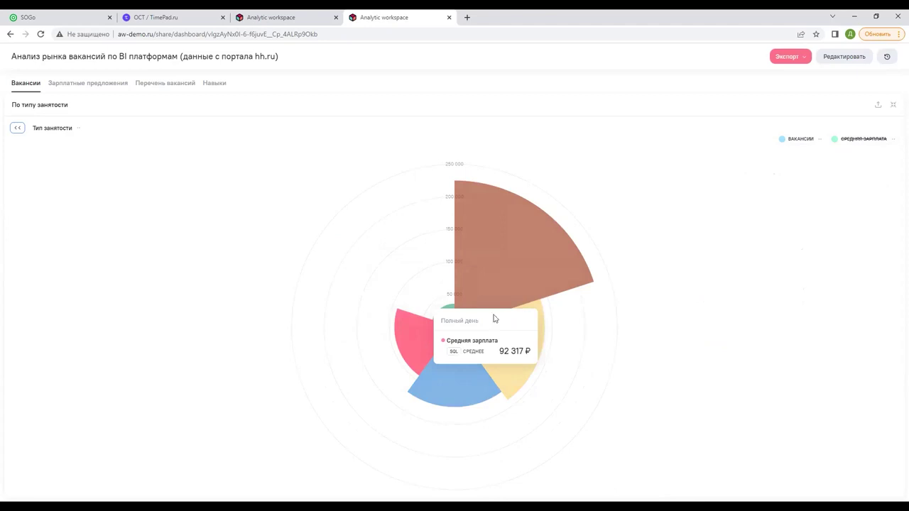
pyautogui.click(894, 105)
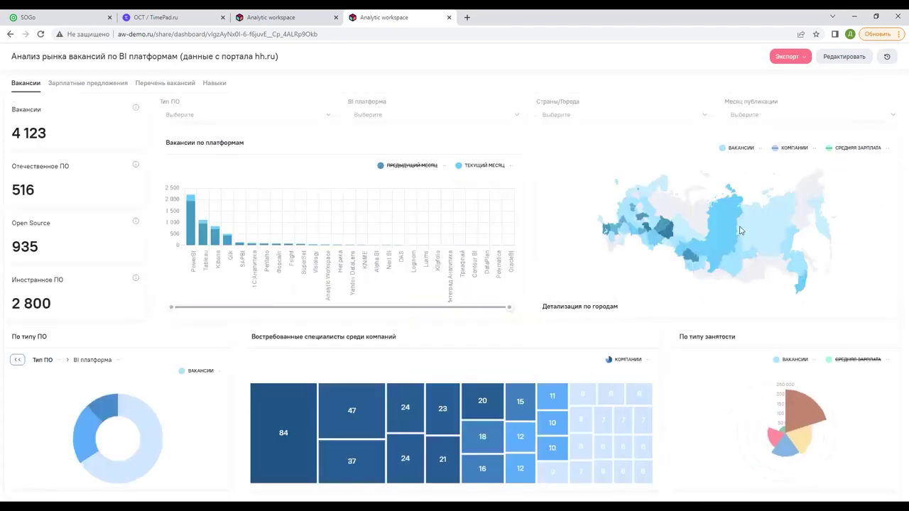
# On the "Зарплатные предложения" page, expand the "Высокооплачиваемые специальности" chart and narrow its visible range to the highest-paid positions
pyautogui.moveTo(675, 217)
pyautogui.click(77, 84)
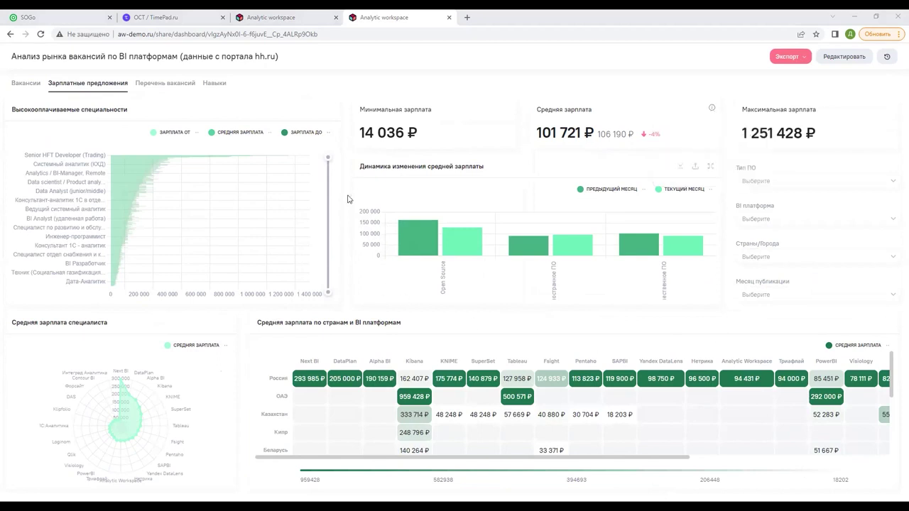
pyautogui.click(328, 114)
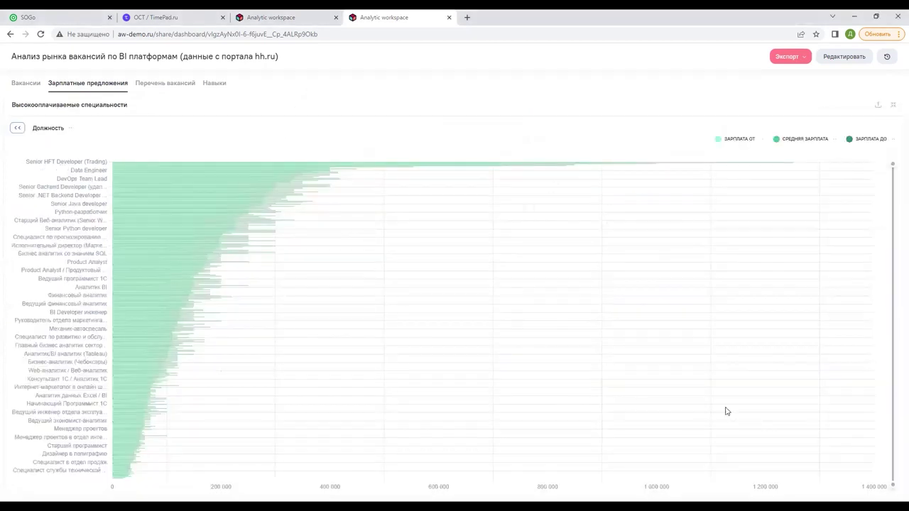
pyautogui.moveTo(892, 485); pyautogui.dragTo(868, 196)
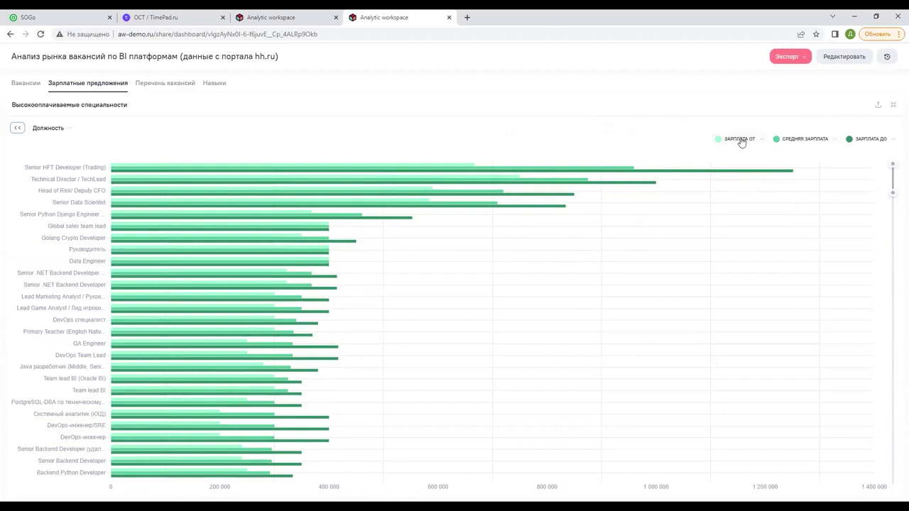
# Apply an advanced column filter (Расширенная фильтрация) to "Средняя зарплата", limiting it to values between 0 and 95639
pyautogui.click(835, 141)
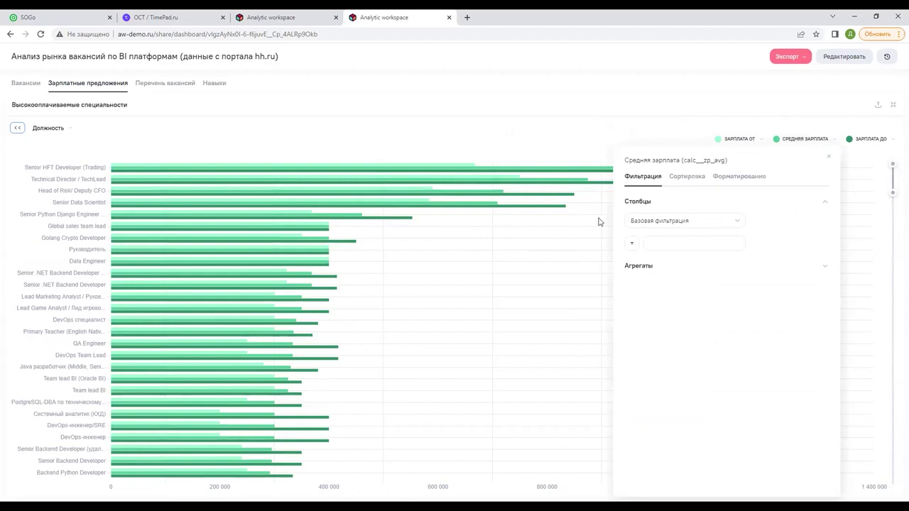
pyautogui.click(657, 221)
pyautogui.click(660, 260)
pyautogui.click(733, 249)
pyautogui.scroll(-1, 760, 341)
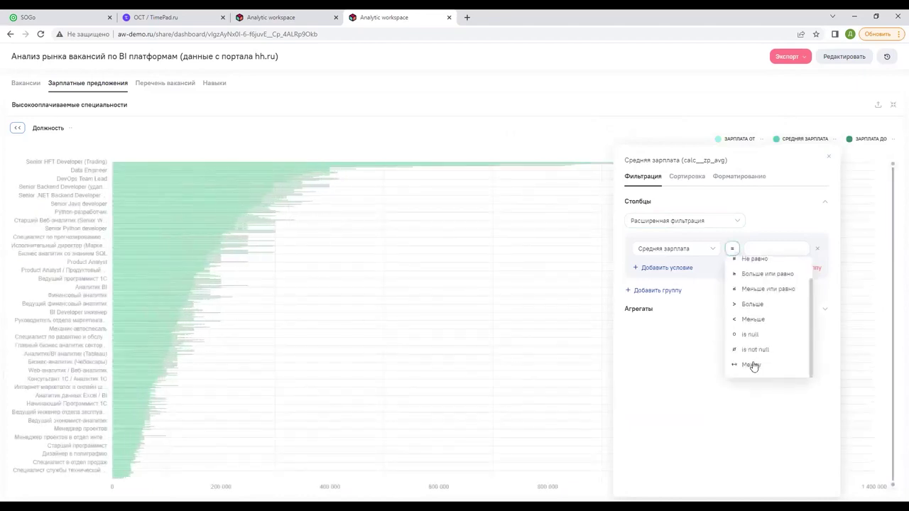
pyautogui.click(751, 366)
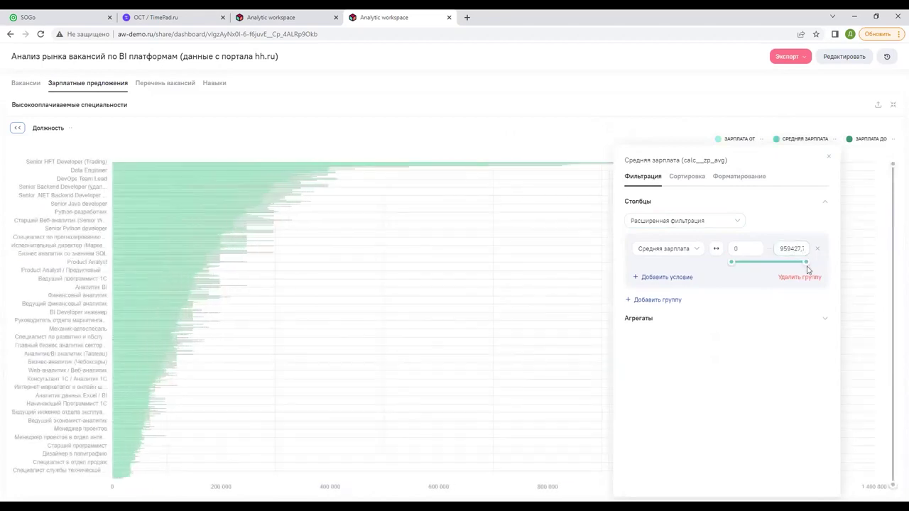
pyautogui.moveTo(804, 261); pyautogui.dragTo(739, 260)
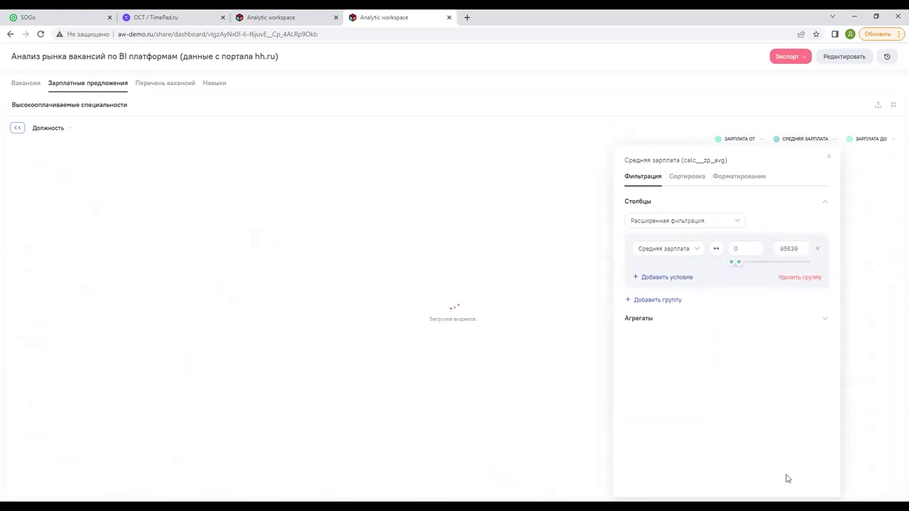
# Close the filter settings and hide the "Зарплата до" and "Зарплата от" series, leaving only "Средняя зарплата" in the chart
pyautogui.click(829, 157)
pyautogui.click(868, 139)
pyautogui.click(731, 141)
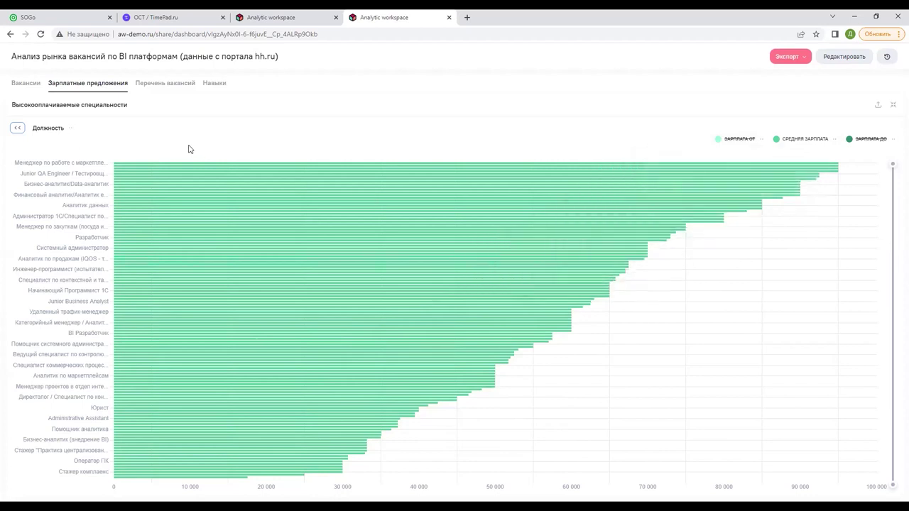
# Look through the position values offered by the basic filter (Базовая фильтрация) for "Должность", and close it without selecting any
pyautogui.click(72, 128)
pyautogui.click(112, 232)
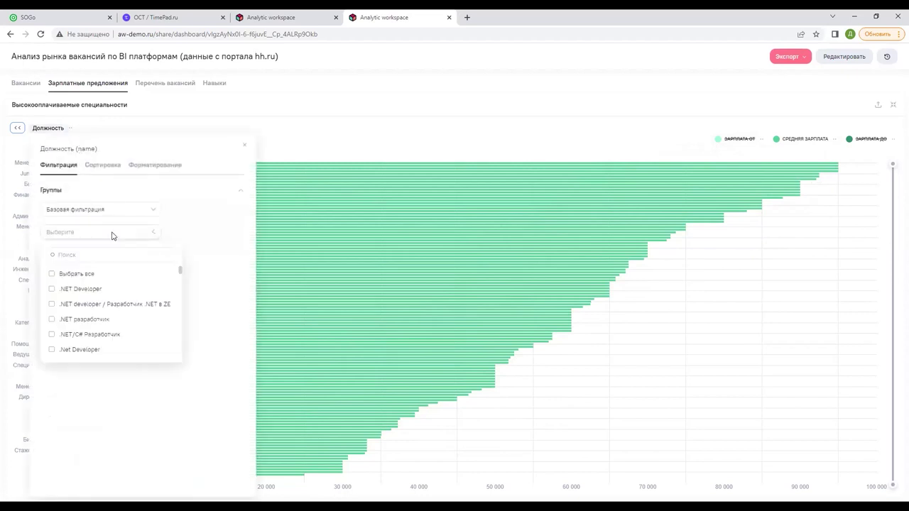
pyautogui.scroll(-5, 122, 302)
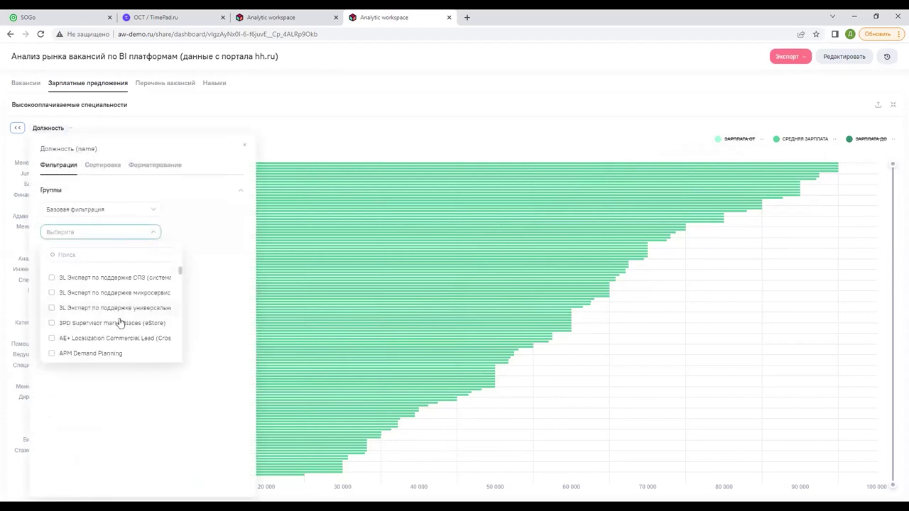
pyautogui.click(269, 164)
pyautogui.click(244, 145)
# Delete the advanced filter group on "Средняя зарплата" and collapse the "Высокооплачиваемые специальности" chart
pyautogui.click(835, 140)
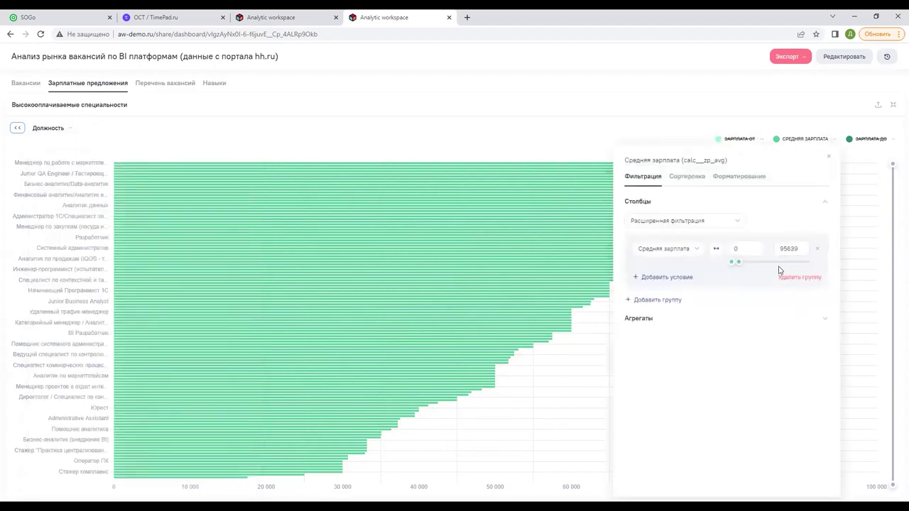
pyautogui.click(801, 278)
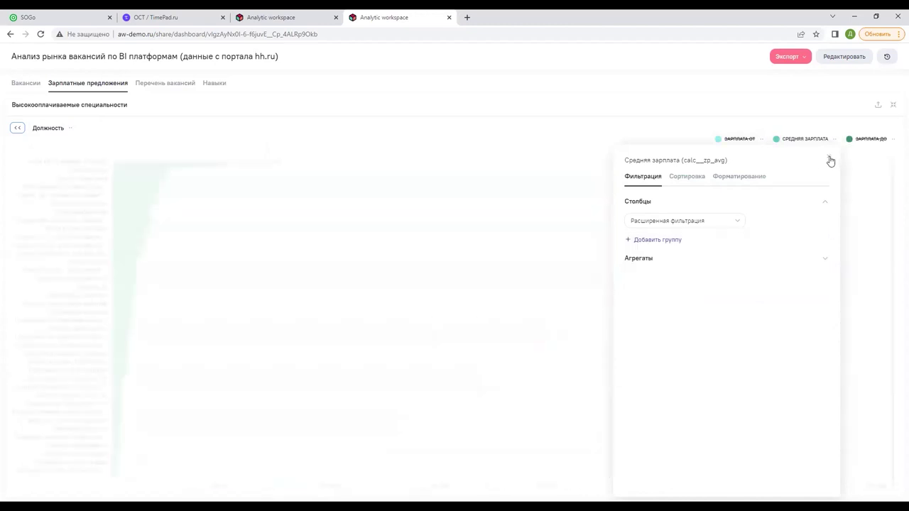
pyautogui.click(831, 161)
pyautogui.click(894, 107)
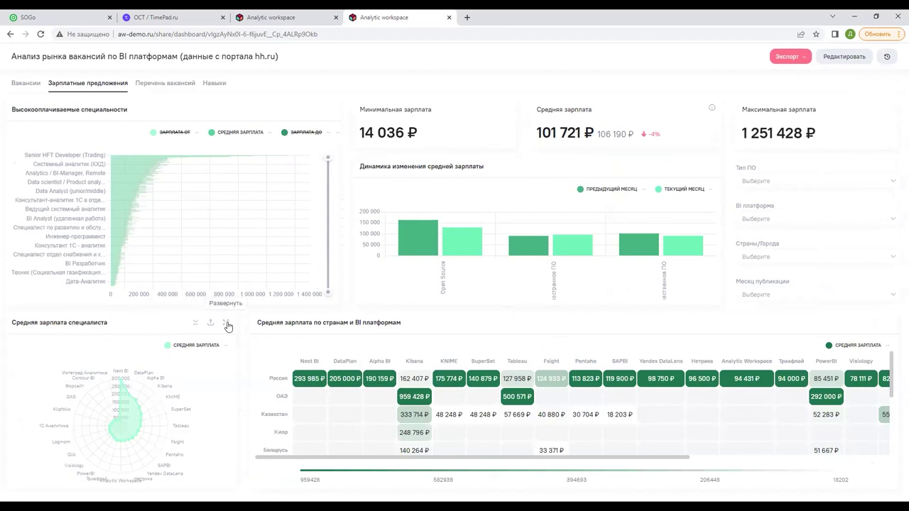
# Expand the "Средняя зарплата специалиста" chart, drill down into the companies for Next BI, return to the platform level and collapse it
pyautogui.click(226, 323)
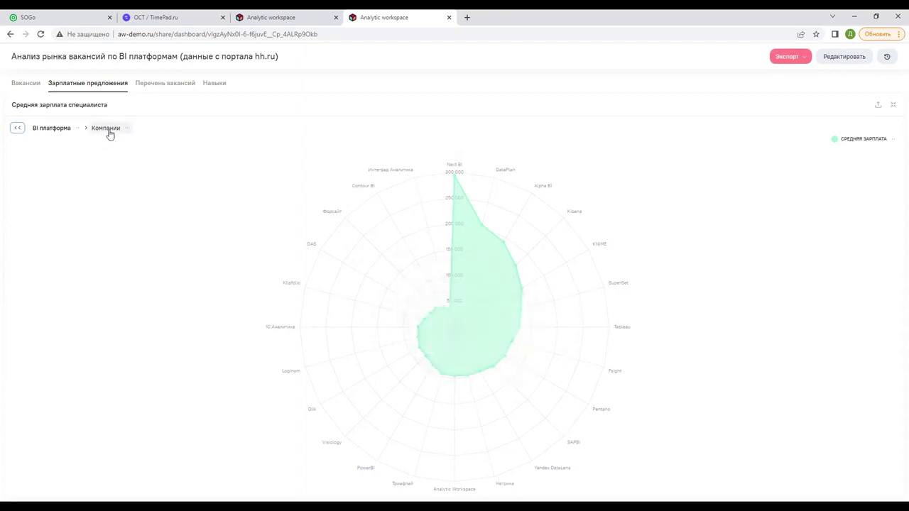
pyautogui.click(455, 178)
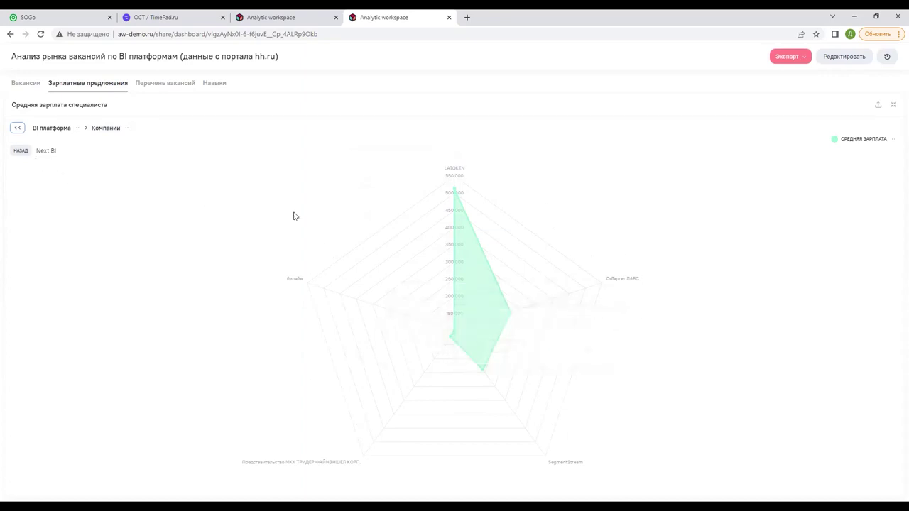
pyautogui.click(18, 127)
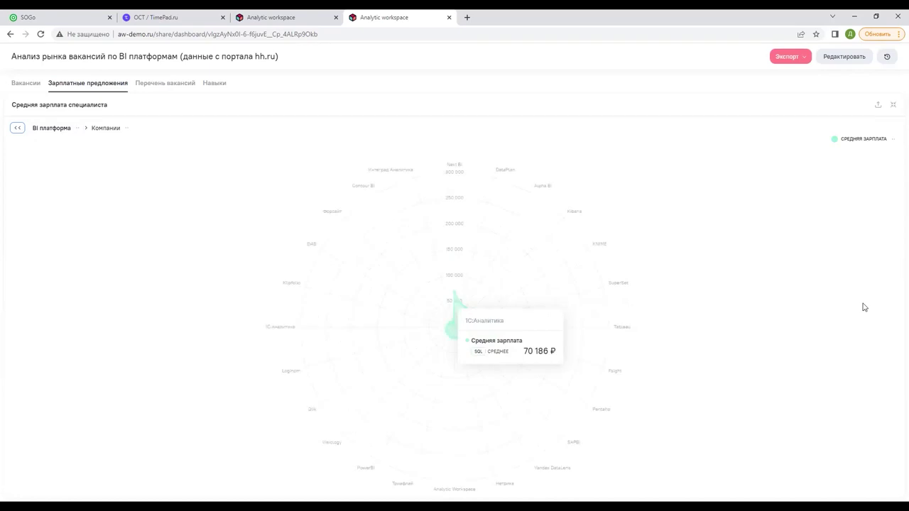
pyautogui.click(893, 105)
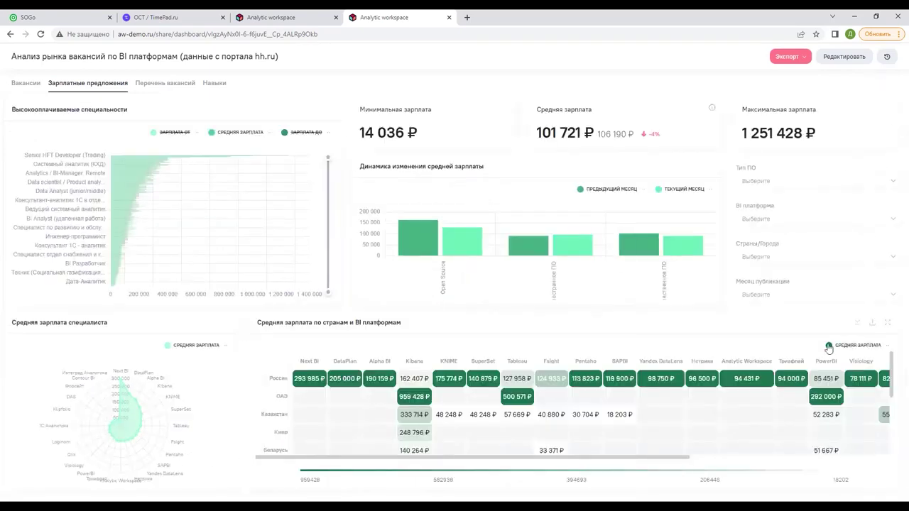
# Expand "Средняя зарплата по странам и BI платформам" and filter its "BI платформа" grouping to PowerBI
pyautogui.click(888, 324)
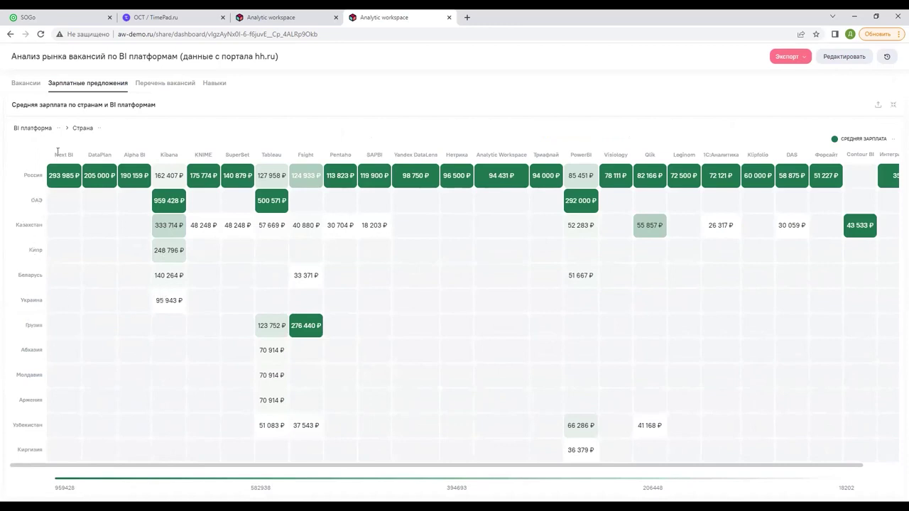
pyautogui.click(58, 129)
pyautogui.click(104, 235)
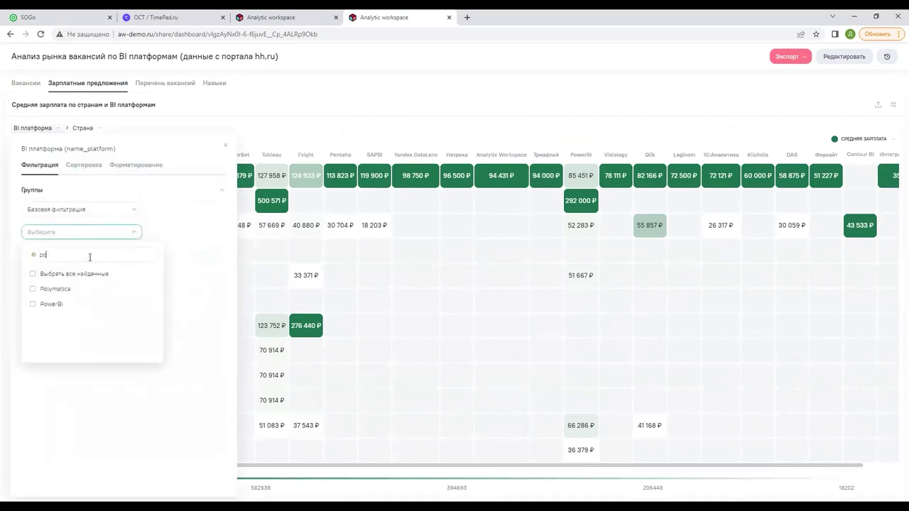
pyautogui.click(32, 304)
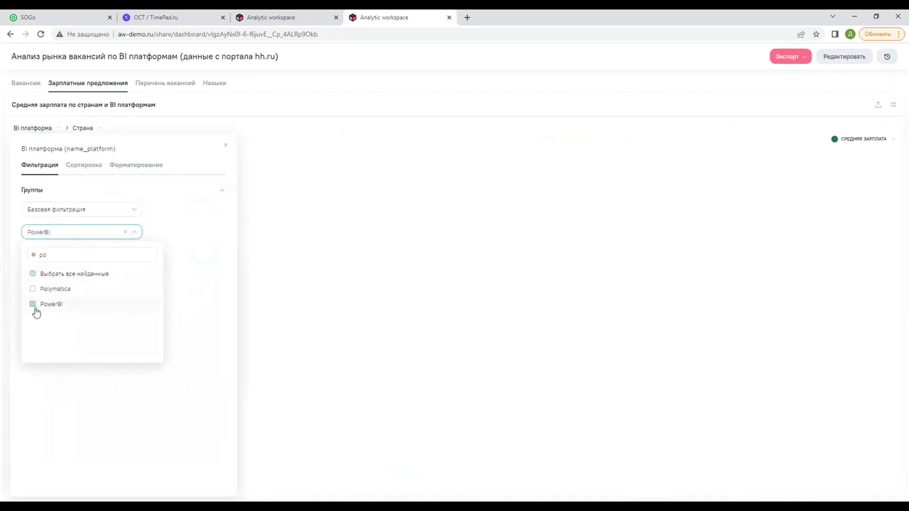
pyautogui.click(225, 145)
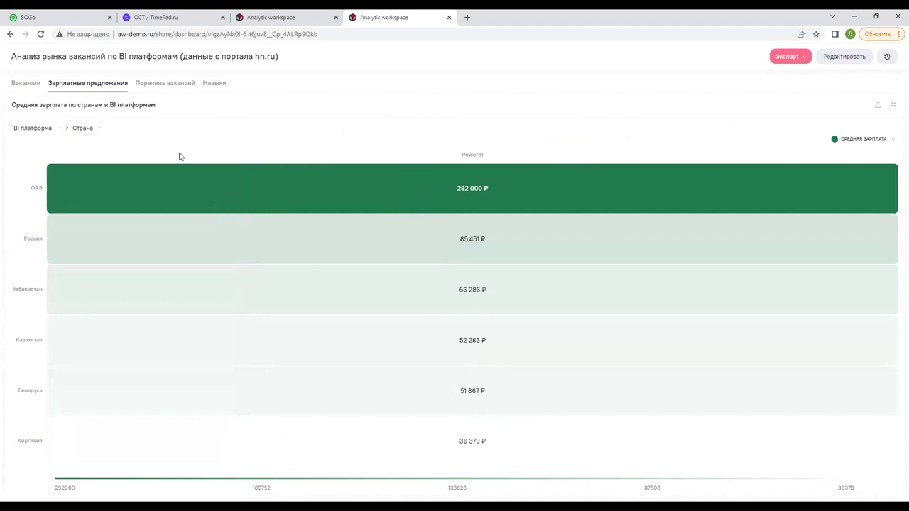
# Clear the PowerBI filter from the "BI платформа" grouping and collapse the countries and platforms heatmap
pyautogui.click(57, 130)
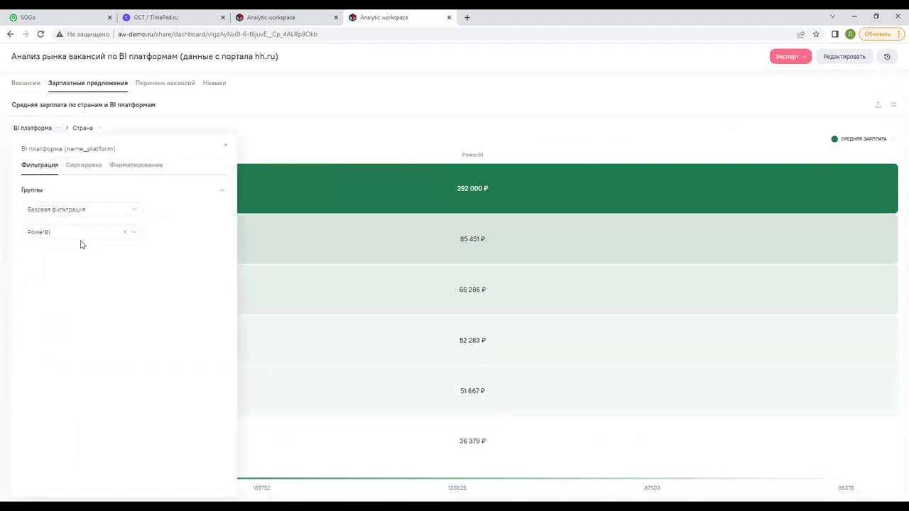
pyautogui.click(124, 232)
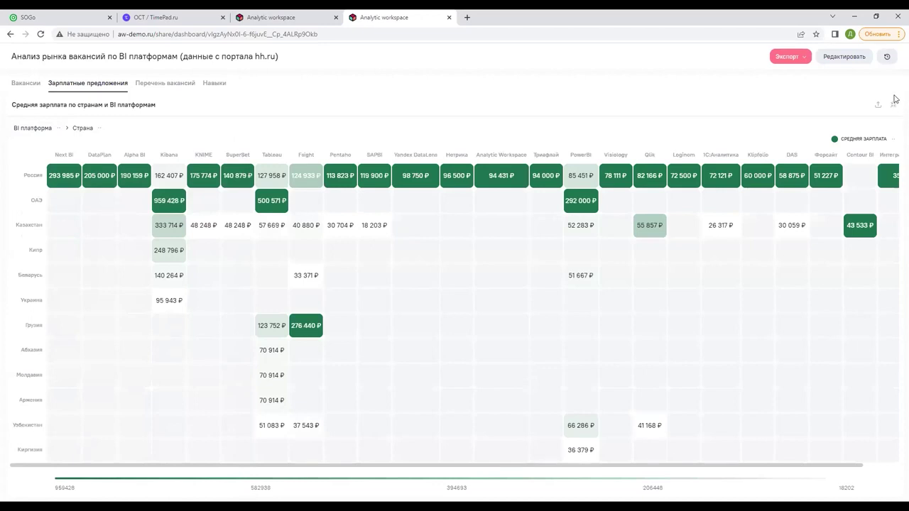
pyautogui.click(893, 105)
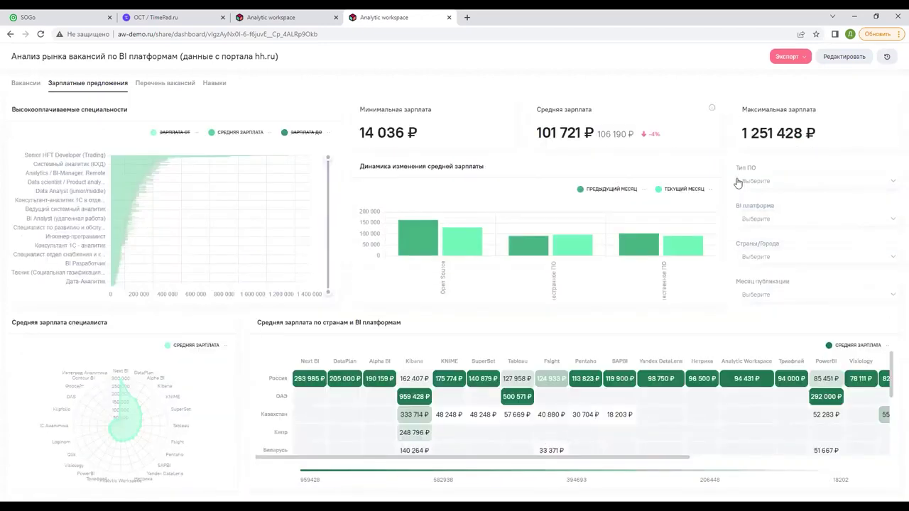
# Expand "Динамика изменения средней зарплаты", compare the months for Open Source, drill into its platforms, return to the software types and collapse the chart
pyautogui.click(711, 170)
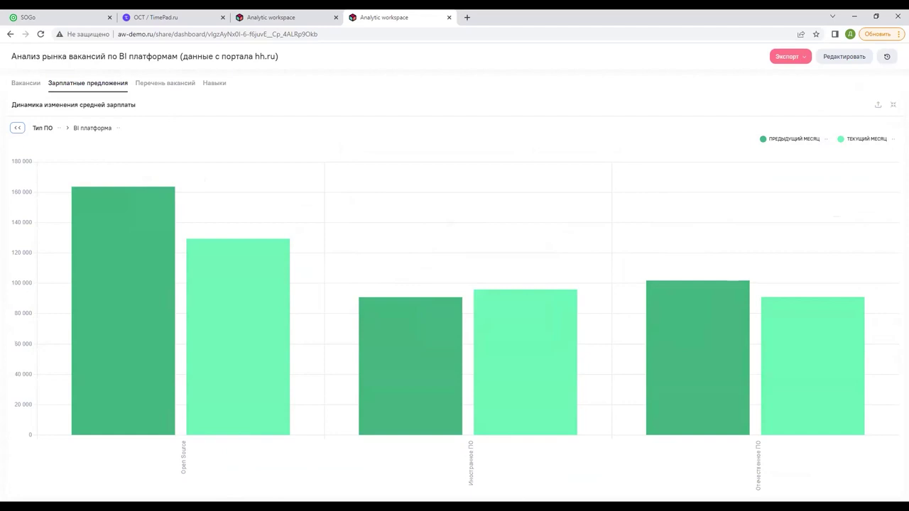
pyautogui.moveTo(230, 303)
pyautogui.moveTo(306, 232)
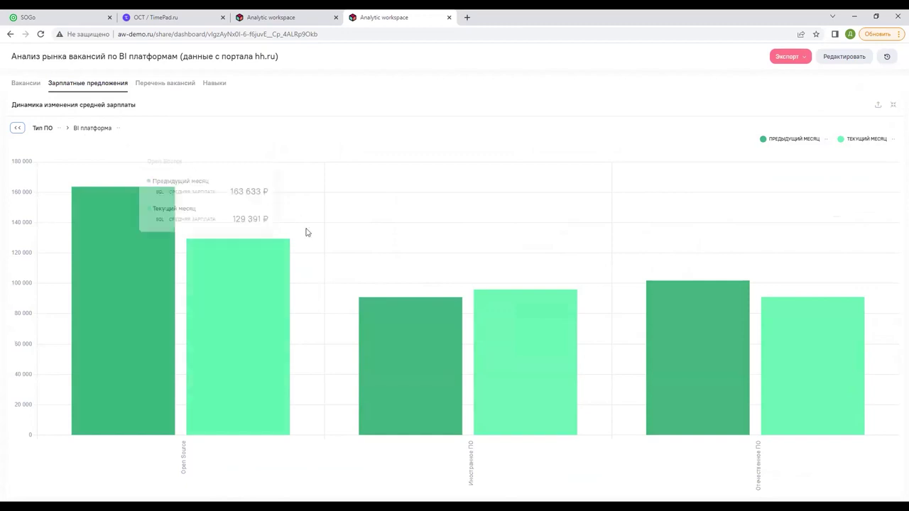
pyautogui.click(141, 384)
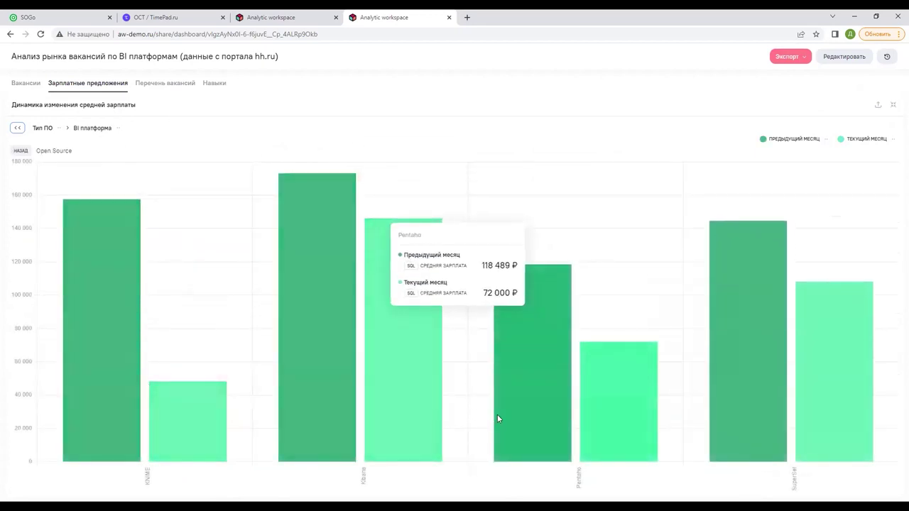
pyautogui.click(17, 128)
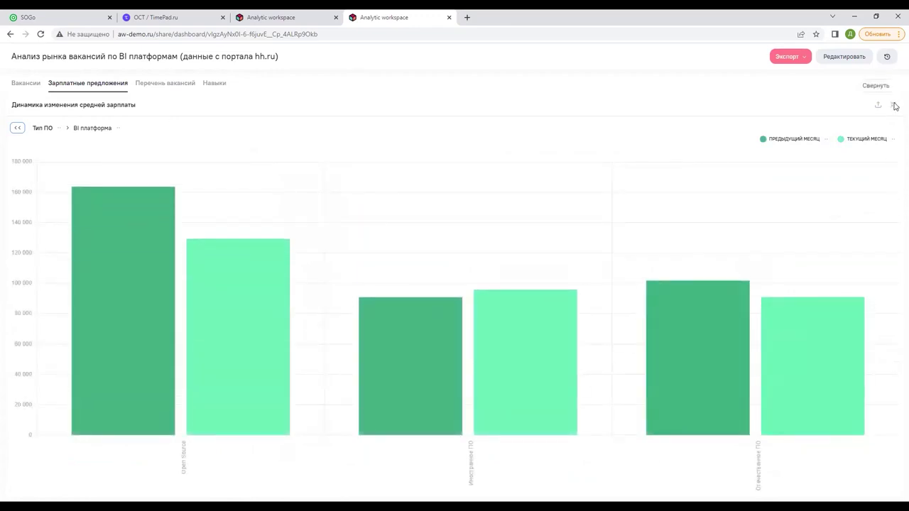
pyautogui.click(894, 104)
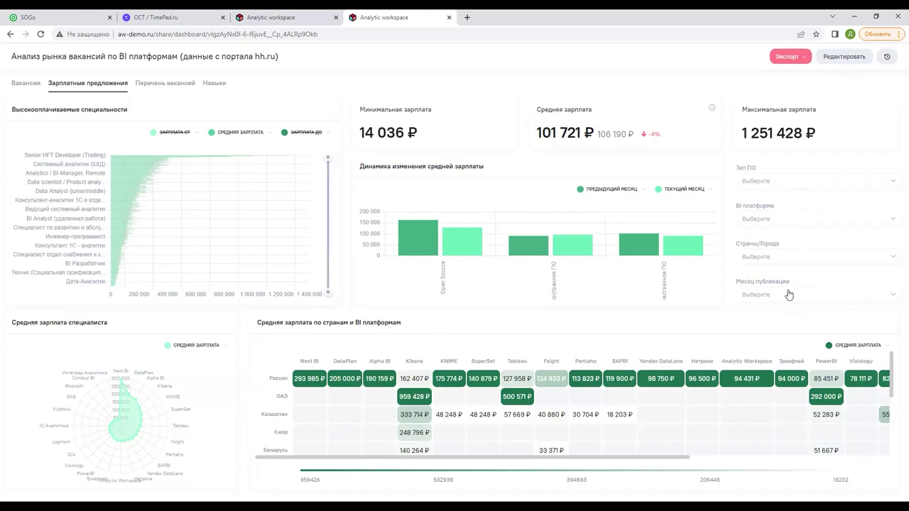
# Open the "Перечень вакансий" page and view the filter values available for its "BI платформа" column
pyautogui.click(165, 84)
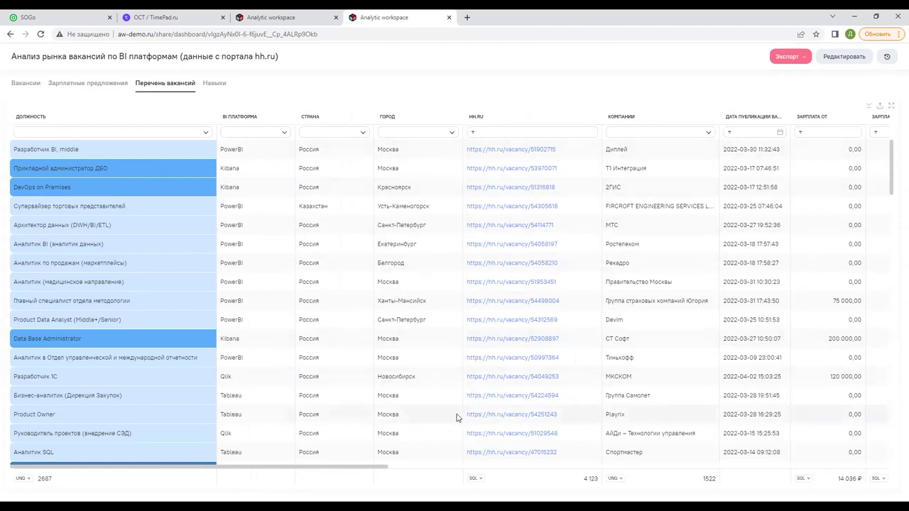
pyautogui.click(285, 133)
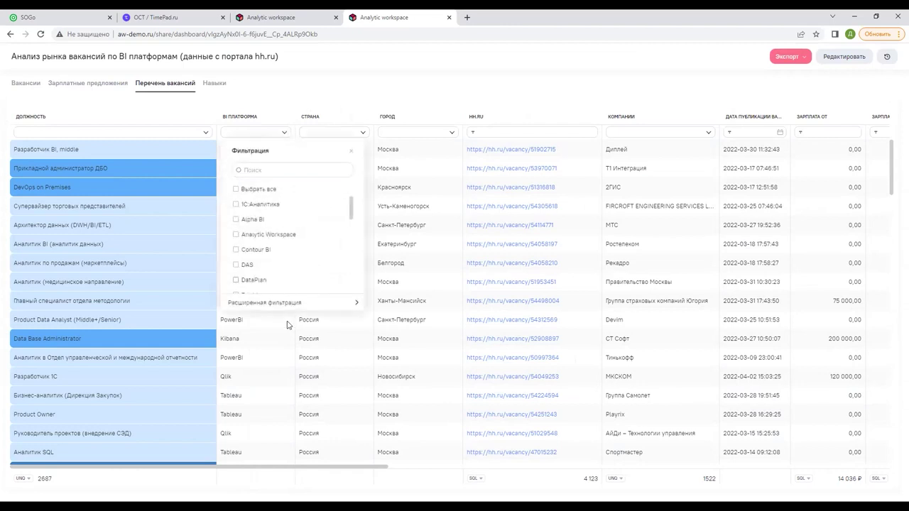
pyautogui.click(434, 119)
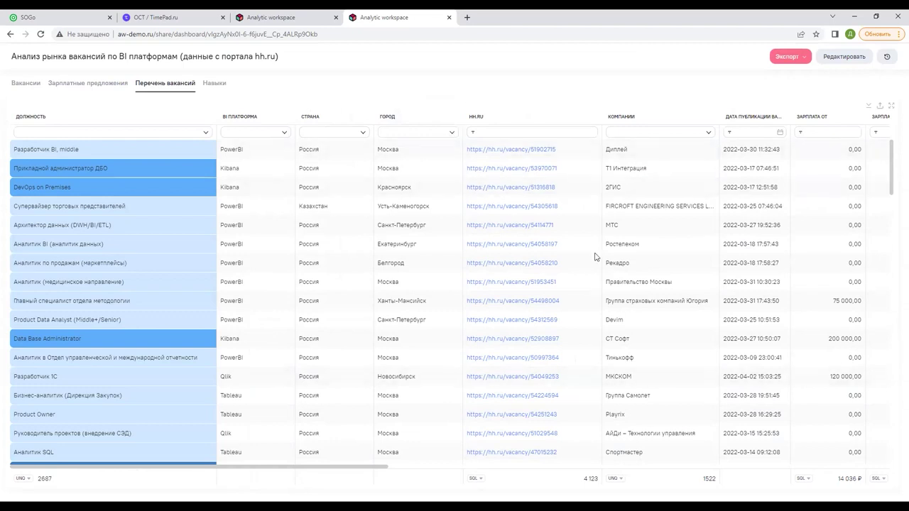
# View the hh.ru page of the "Разработчик BI, middle" vacancy, return to the dashboard and look over the remaining table columns
pyautogui.click(524, 150)
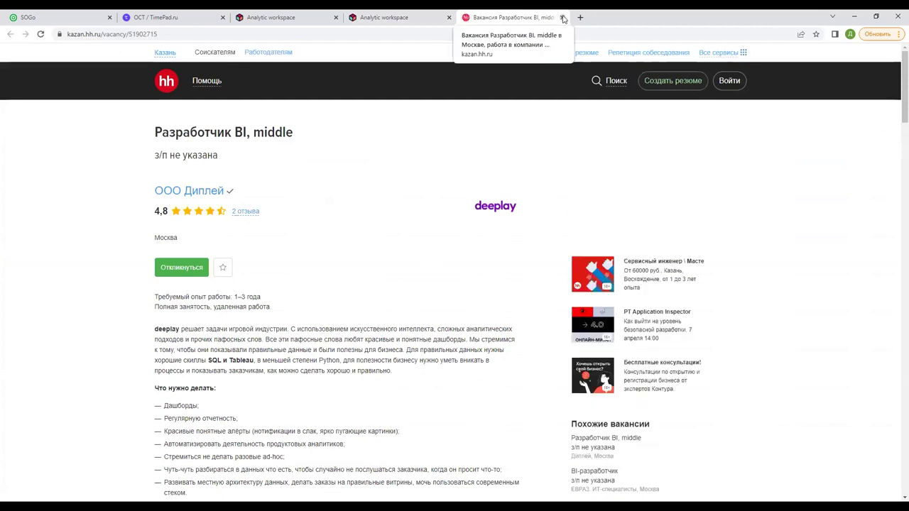
pyautogui.click(387, 17)
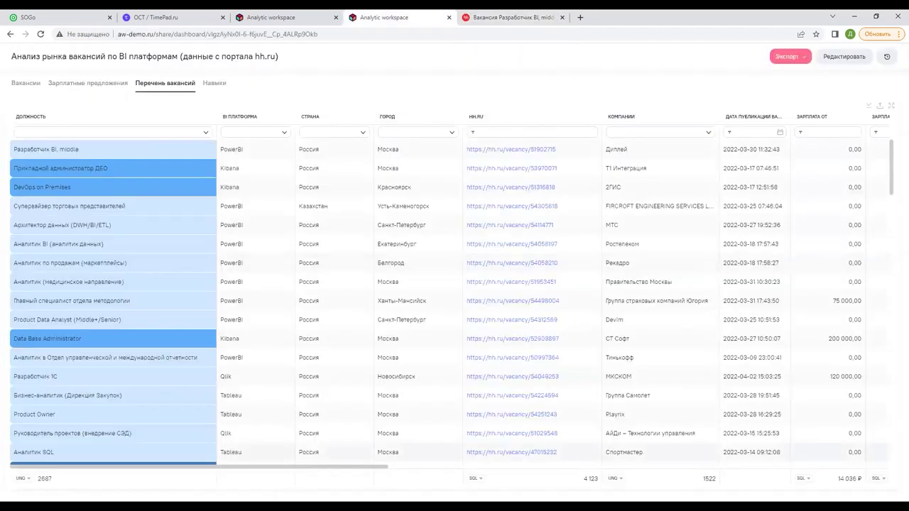
pyautogui.moveTo(366, 472); pyautogui.dragTo(512, 471)
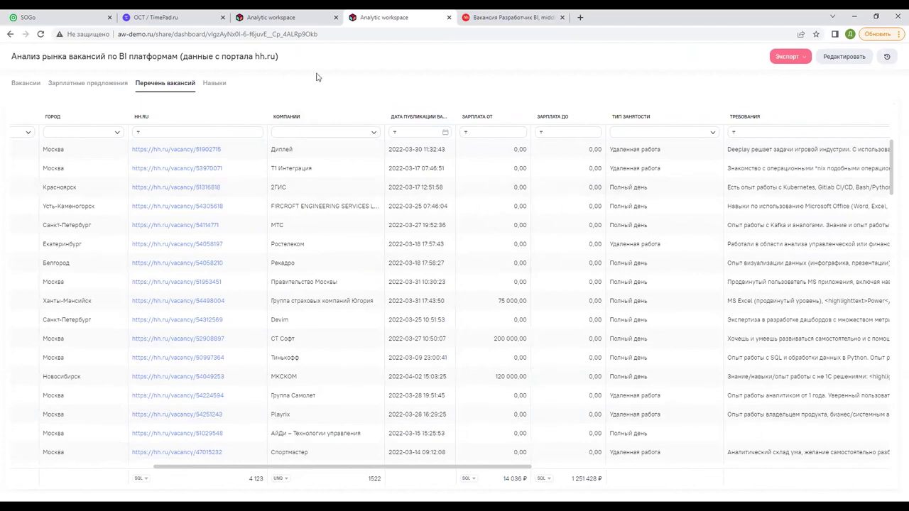
# Revisit "Зарплатные предложения" briefly, return to "Перечень вакансий" and sort the table by "Зарплата до" in descending order
pyautogui.click(118, 84)
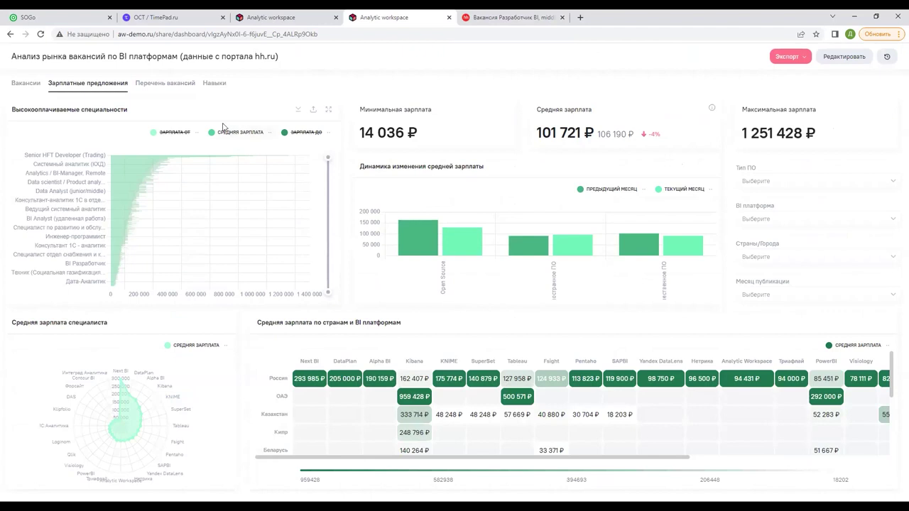
pyautogui.click(162, 83)
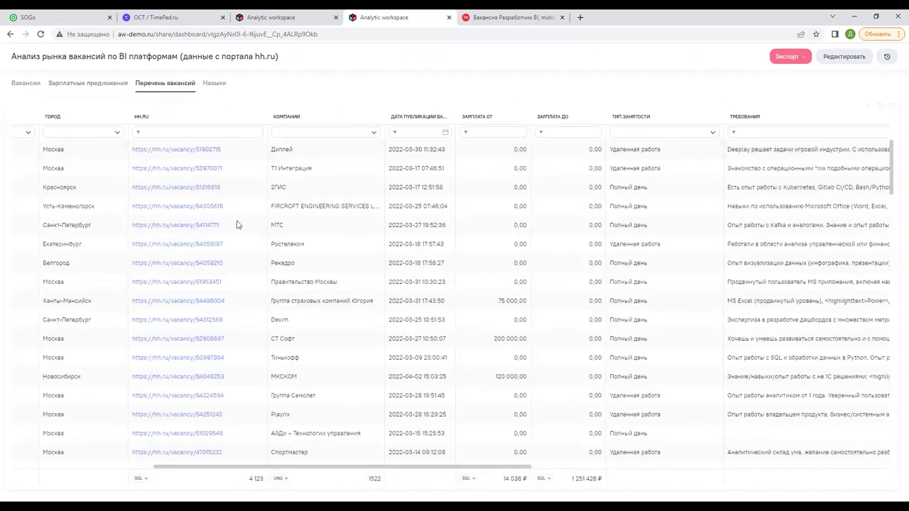
pyautogui.click(541, 133)
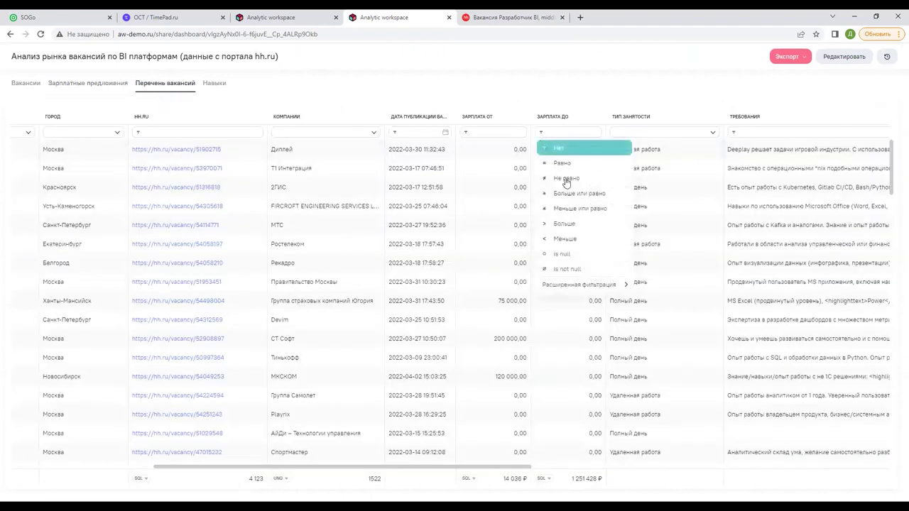
pyautogui.click(569, 118)
pyautogui.click(568, 119)
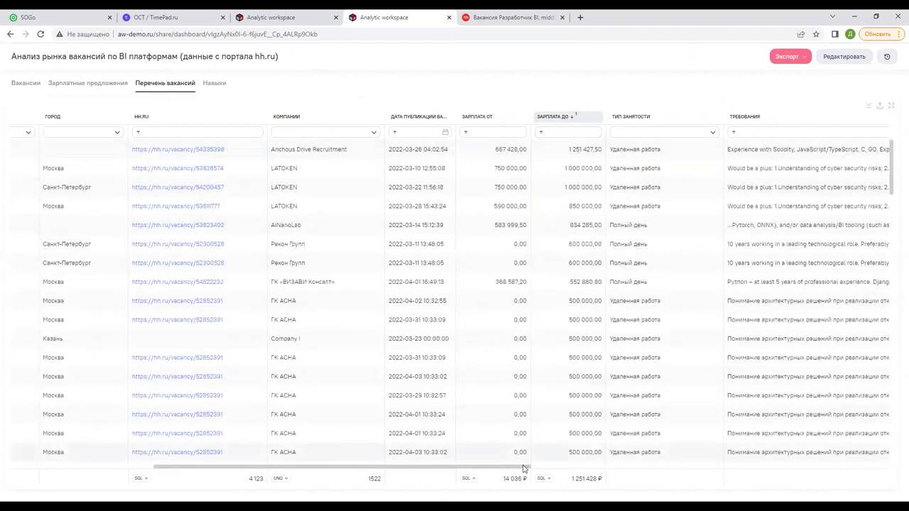
# Examine the BI platform, country, city and company of the highest-paid vacancies in the sorted table
pyautogui.moveTo(522, 468); pyautogui.dragTo(415, 470)
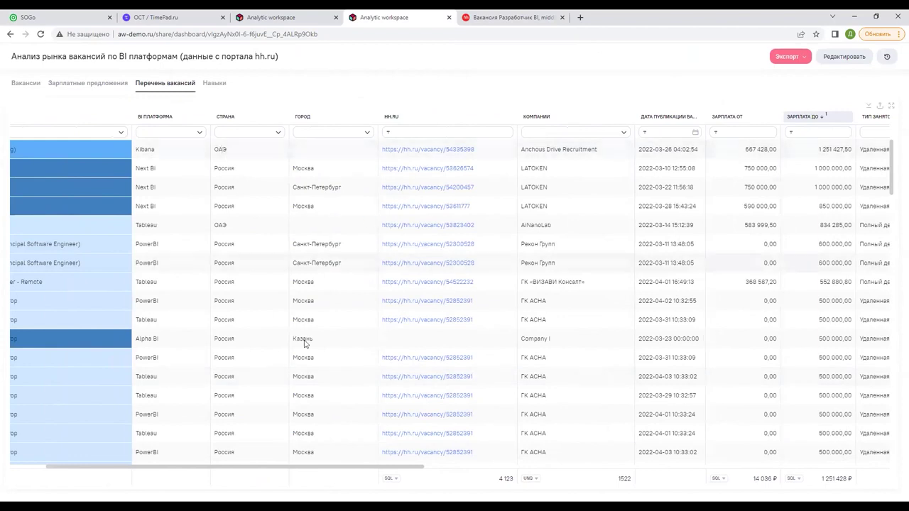
pyautogui.moveTo(345, 471); pyautogui.dragTo(319, 419)
pyautogui.scroll(-1, 388, 327)
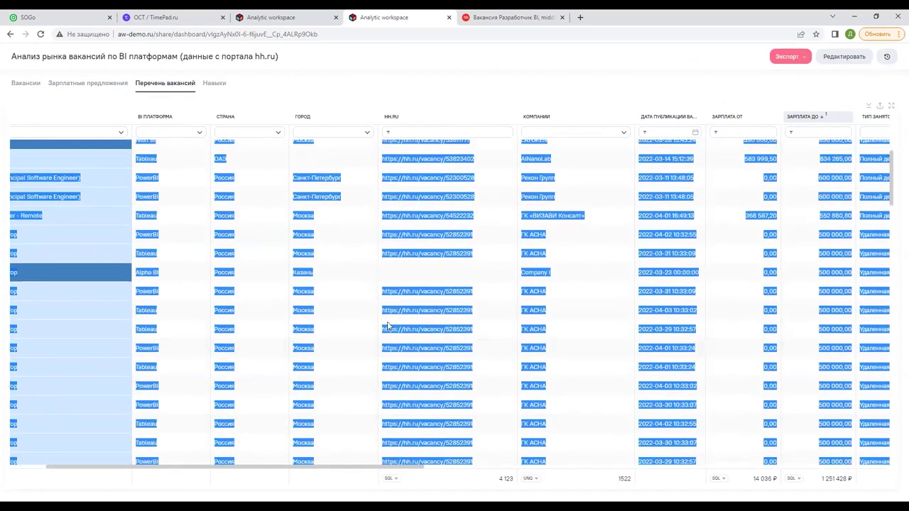
pyautogui.scroll(1, 388, 327)
pyautogui.click(164, 157)
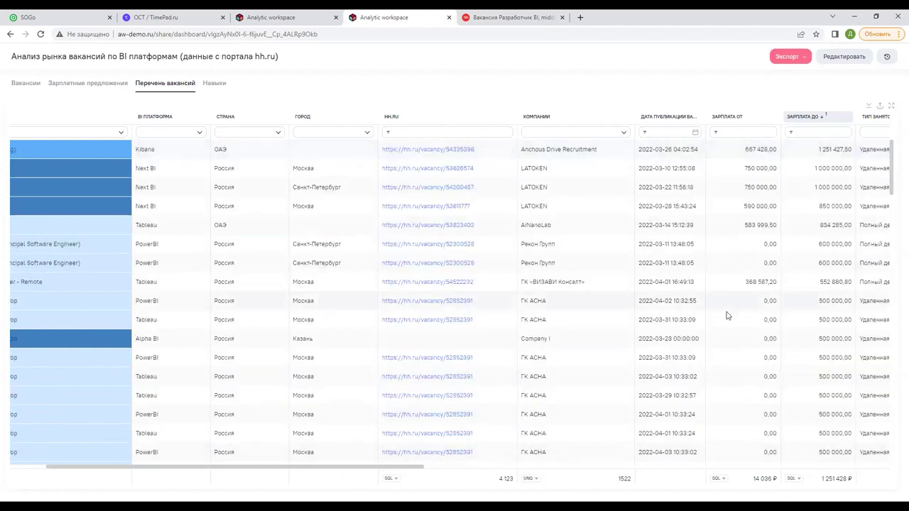
# Open the "Навыки" page and examine the vacancy counts of the largest skills in the "Востребованные навыки" treemap
pyautogui.click(214, 85)
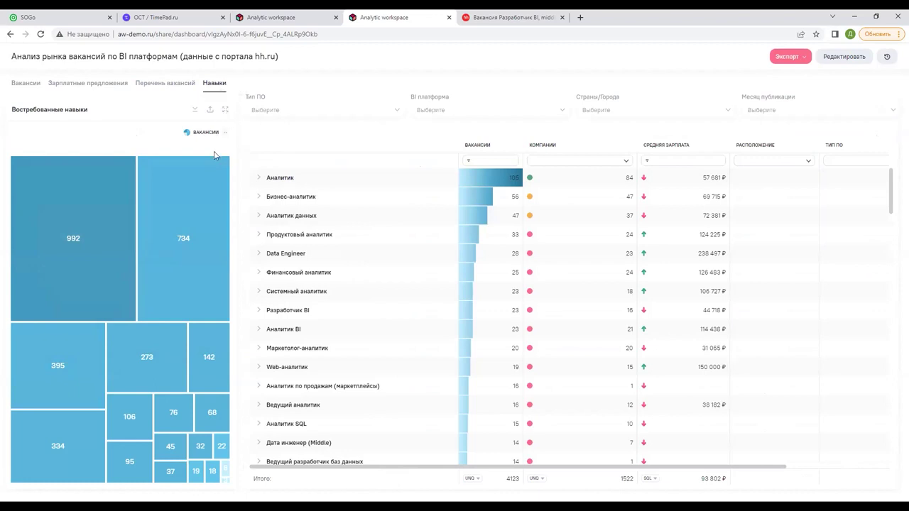
pyautogui.moveTo(117, 283)
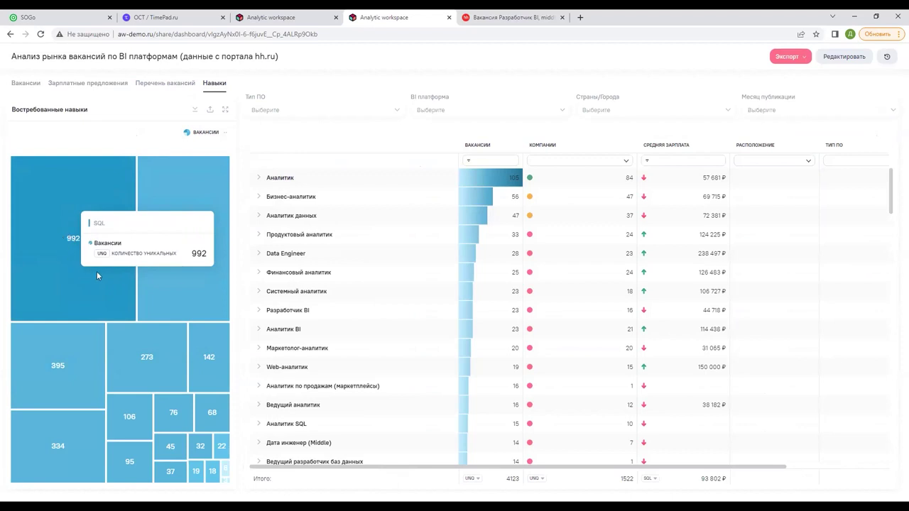
pyautogui.moveTo(169, 280)
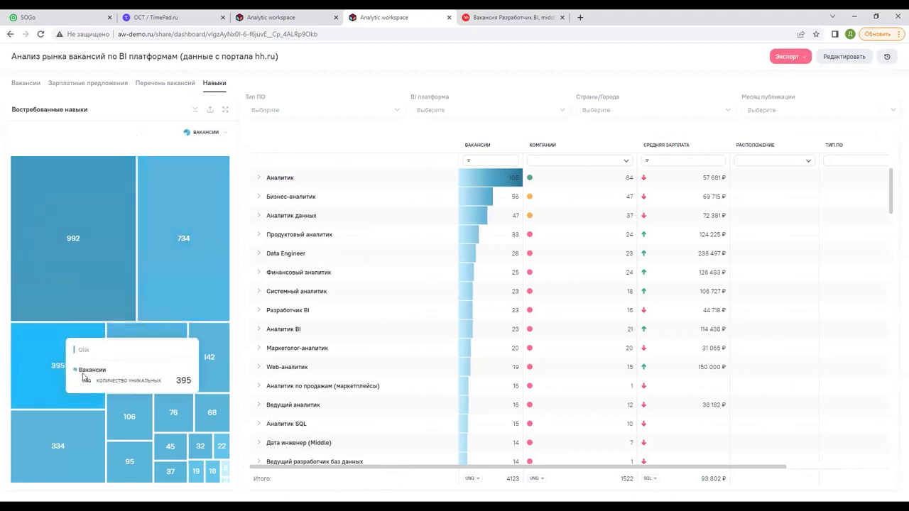
pyautogui.moveTo(72, 444)
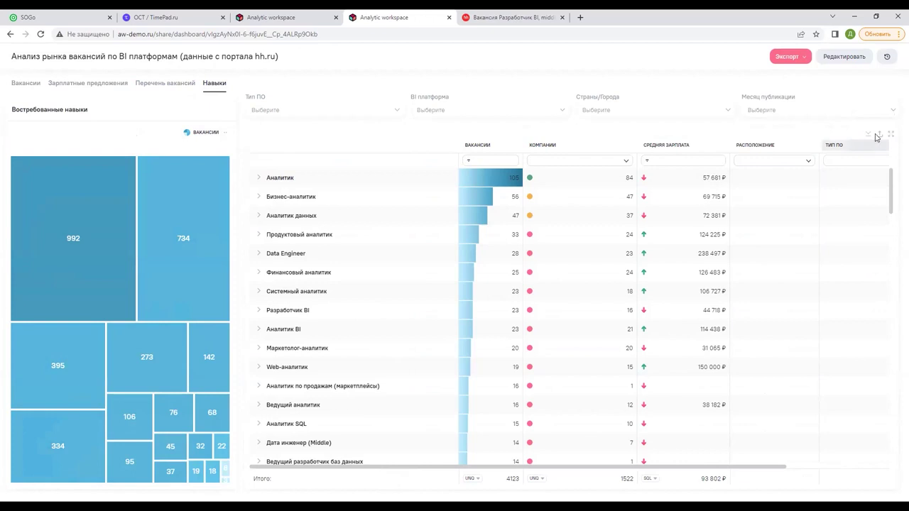
# Show the header of the job-title table, drill the skills treemap down to CSS, and switch to the presentation
pyautogui.click(871, 136)
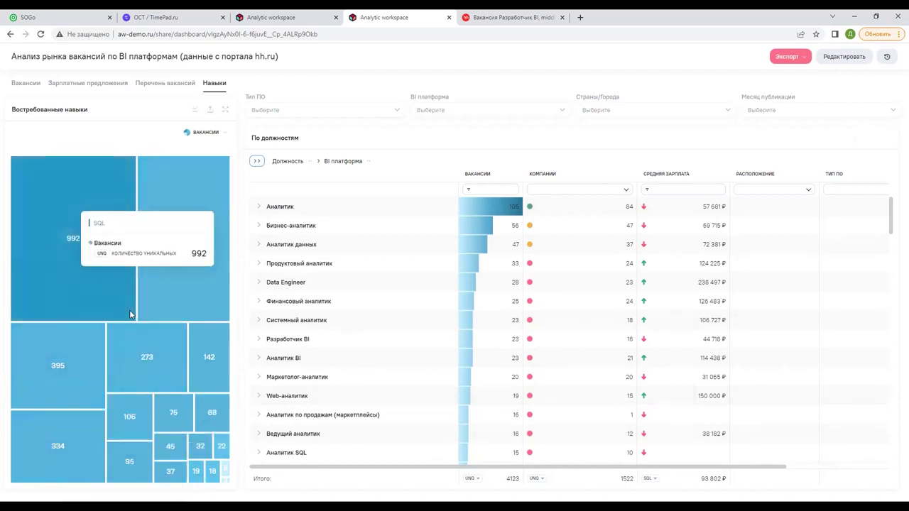
pyautogui.click(198, 473)
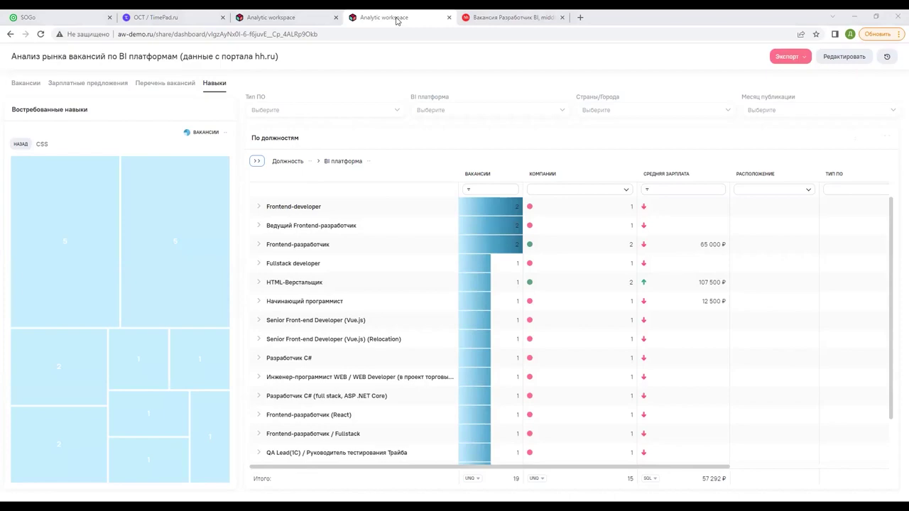
pyautogui.hotkey('alt', 'Tab')
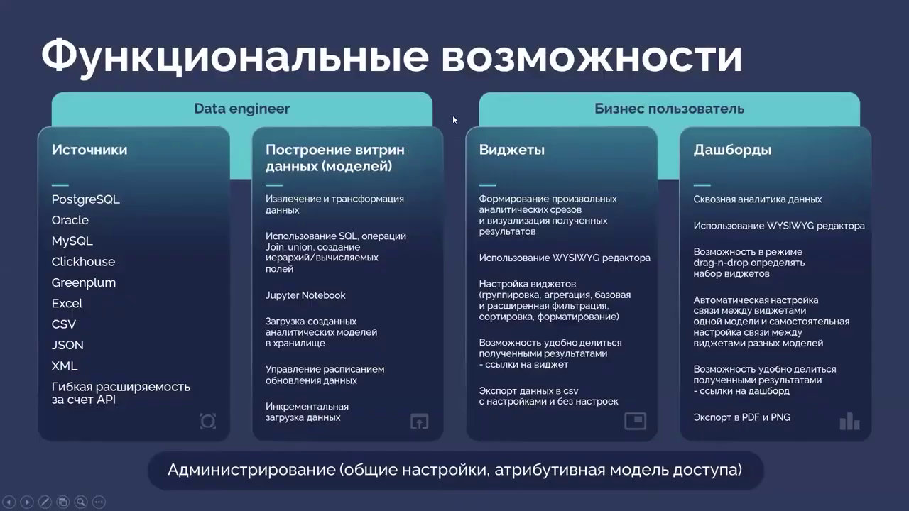
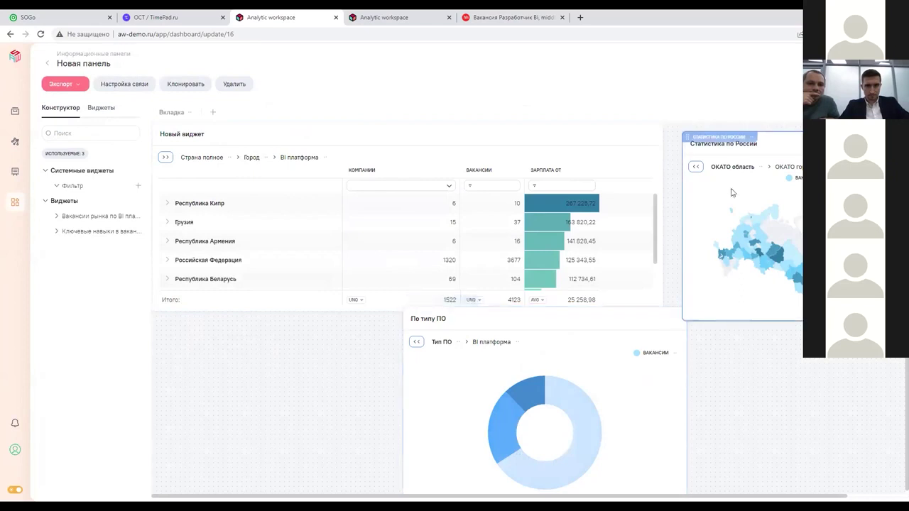
# View the dashboard's widget relations, return, and place the "Статистика по России" map beside the "Новый виджет" table, aligned with its upper edge
pyautogui.click(106, 91)
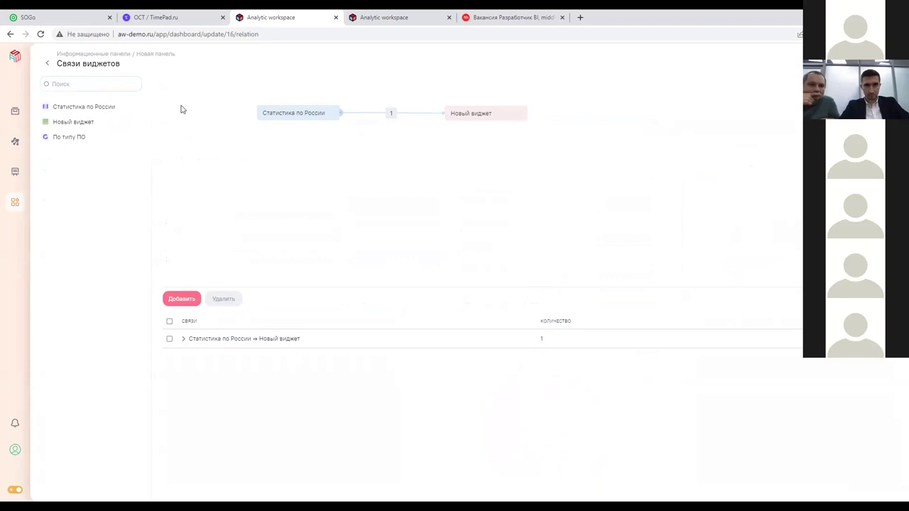
pyautogui.click(47, 63)
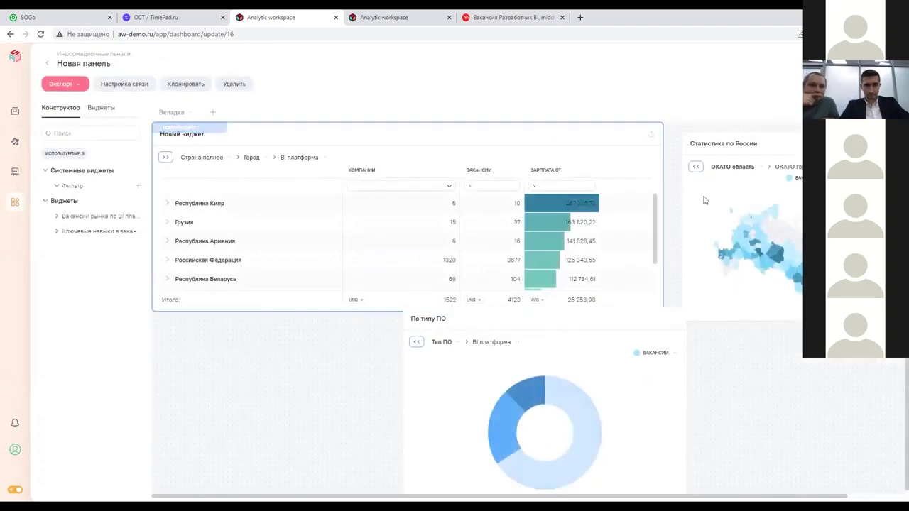
pyautogui.moveTo(687, 138); pyautogui.dragTo(673, 122)
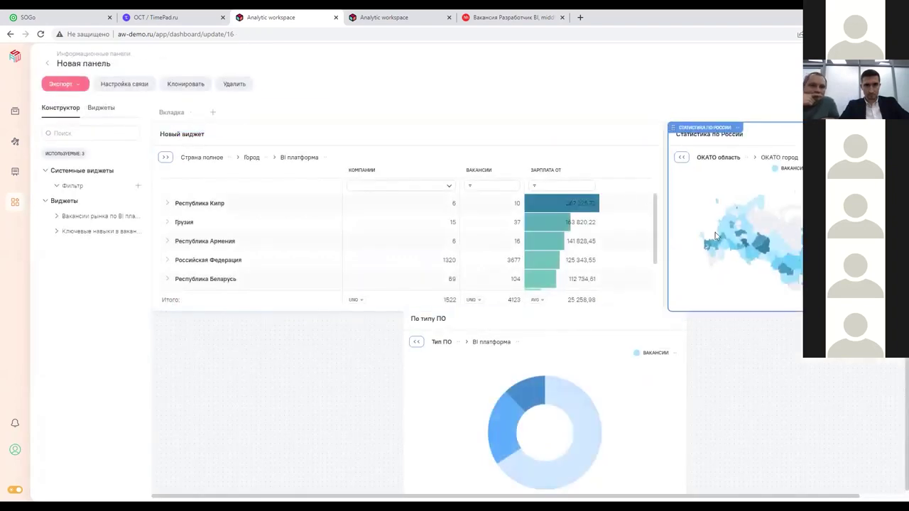
# Drill the map into the Smolensk region, check the reaction of the other widgets and return the map to all of Russia
pyautogui.click(726, 223)
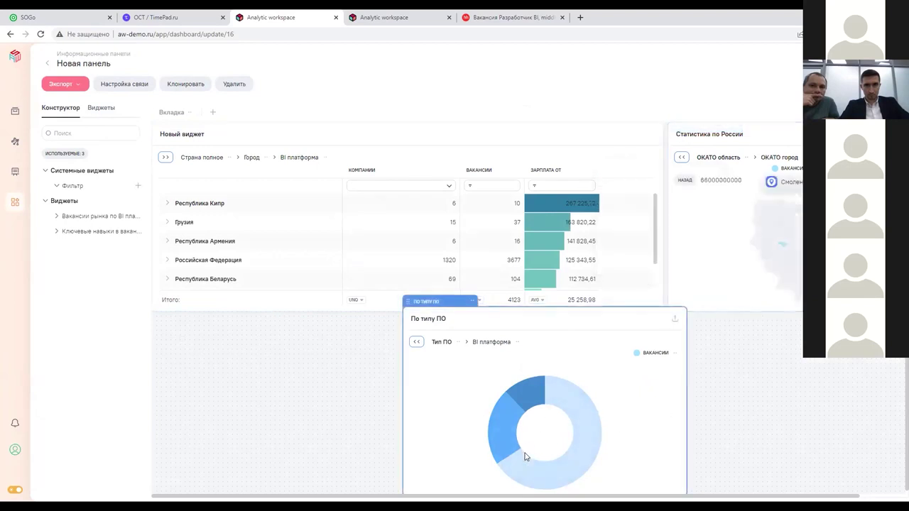
pyautogui.moveTo(514, 454)
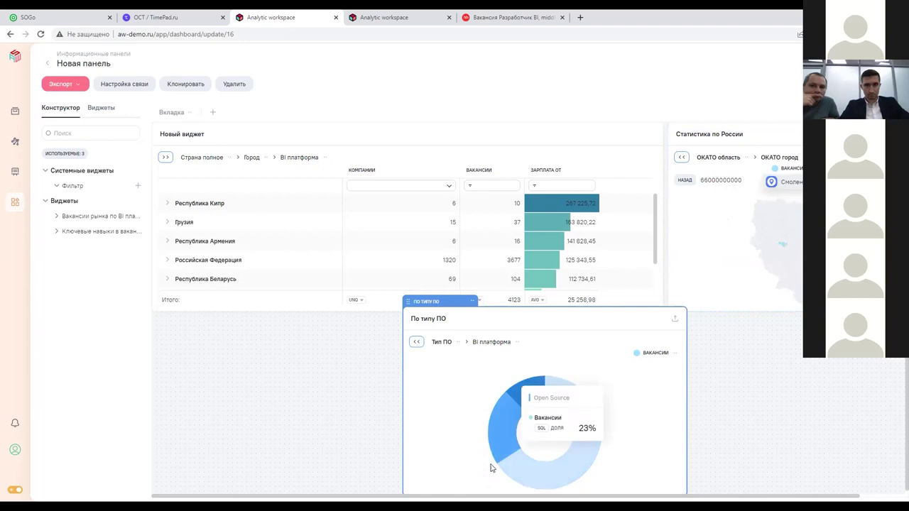
pyautogui.click(686, 181)
# Delete the "Номинал" relation between the "Статистика по России" and "Новый виджет" widgets
pyautogui.click(106, 88)
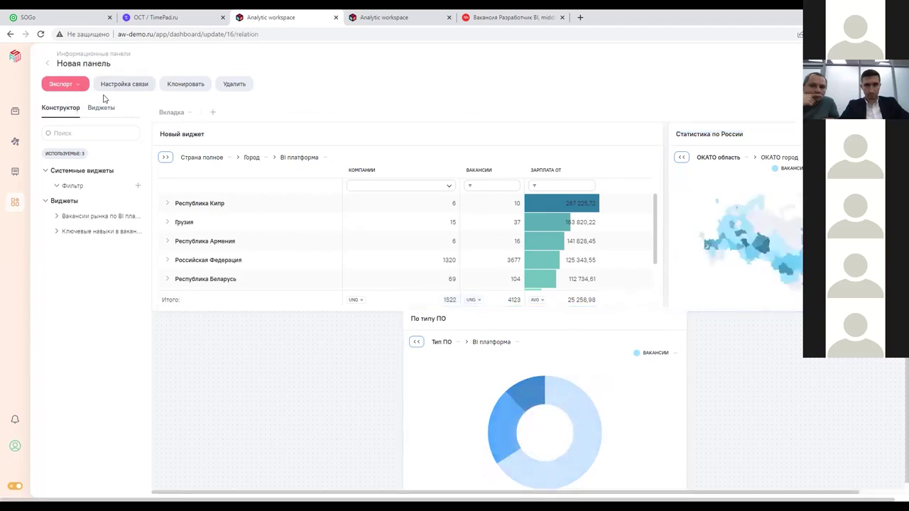
pyautogui.click(392, 113)
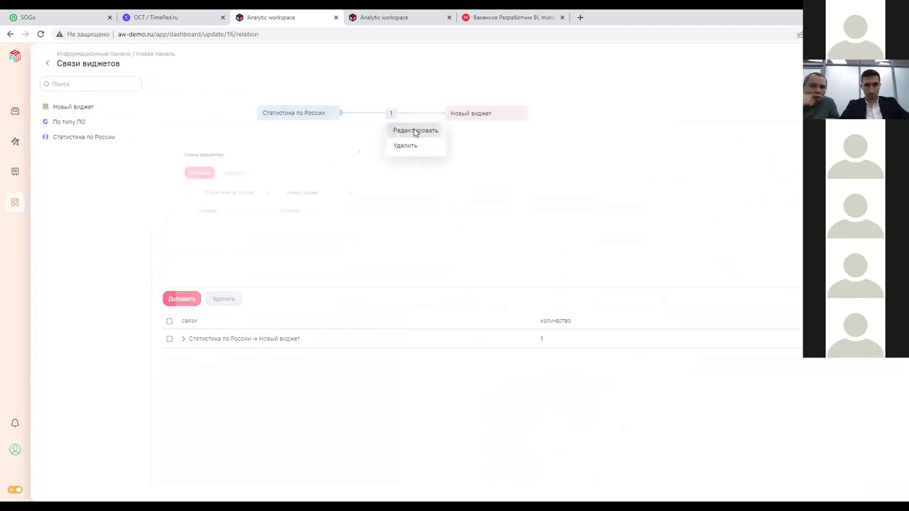
pyautogui.click(416, 130)
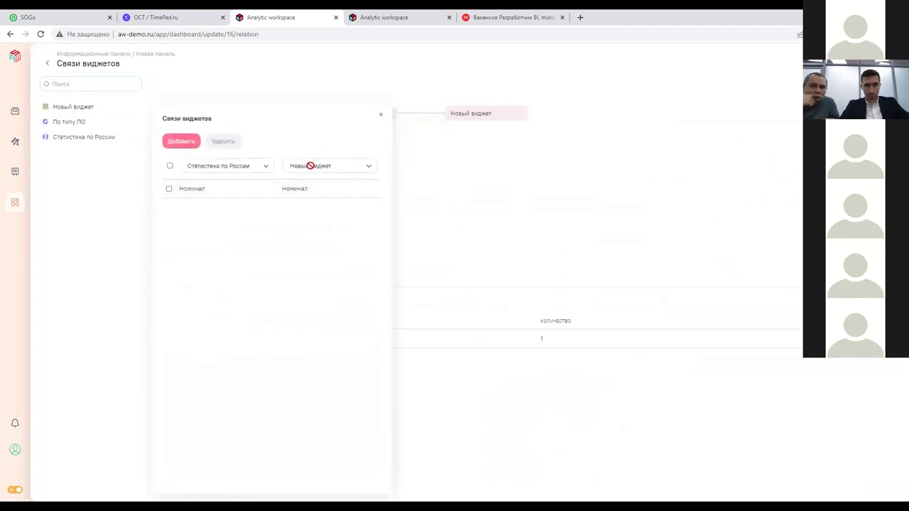
pyautogui.click(169, 189)
pyautogui.click(223, 142)
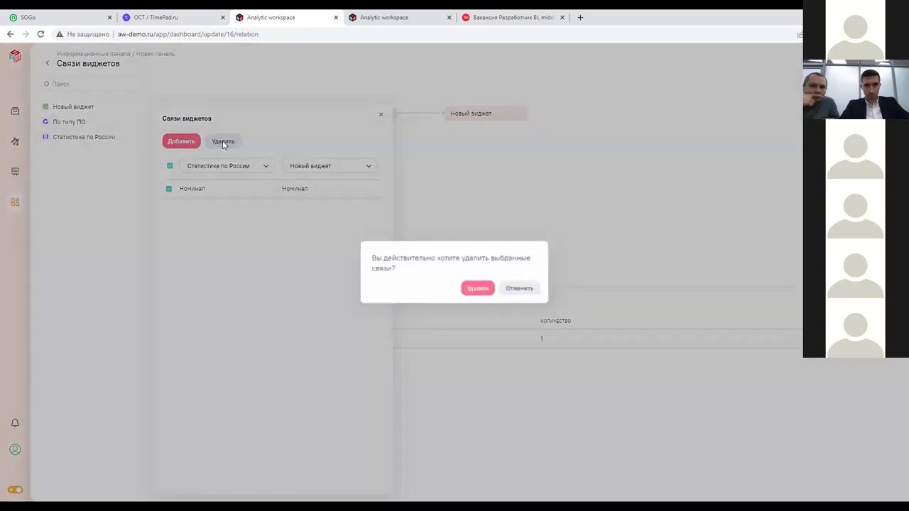
pyautogui.click(474, 287)
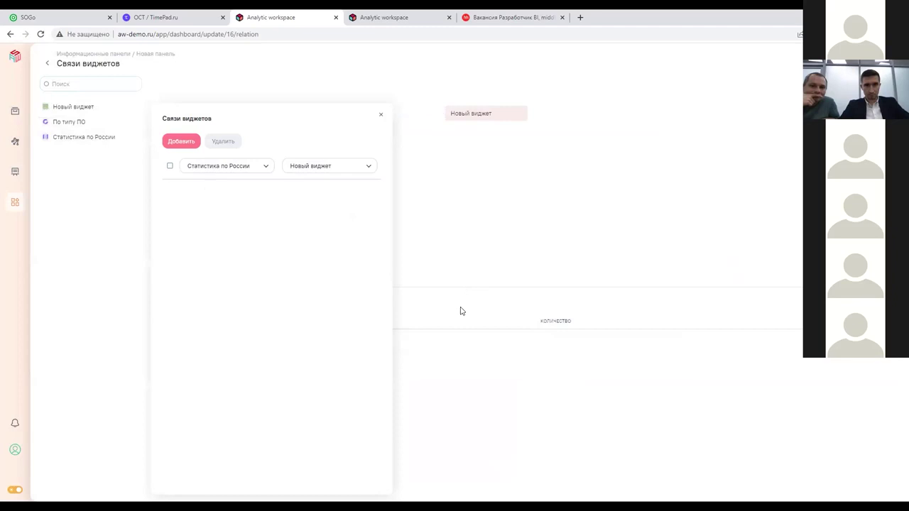
pyautogui.click(381, 115)
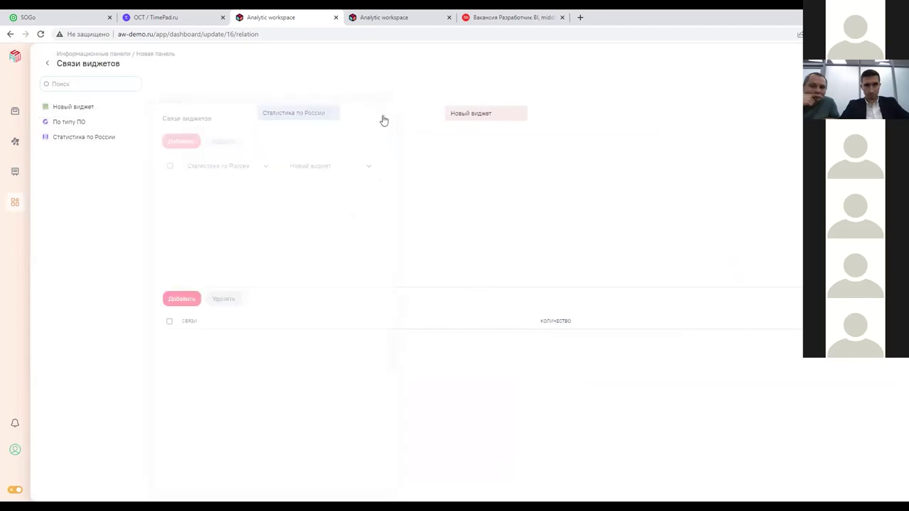
# Start a new widget relation, search the "Новый виджет" fields for "Окат" and select "ОКАТО область"
pyautogui.click(183, 299)
pyautogui.click(220, 189)
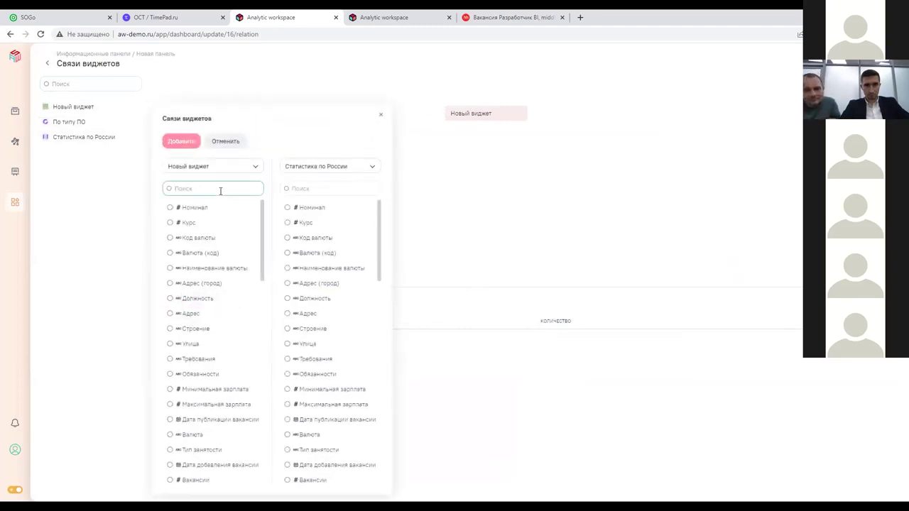
pyautogui.write('с')
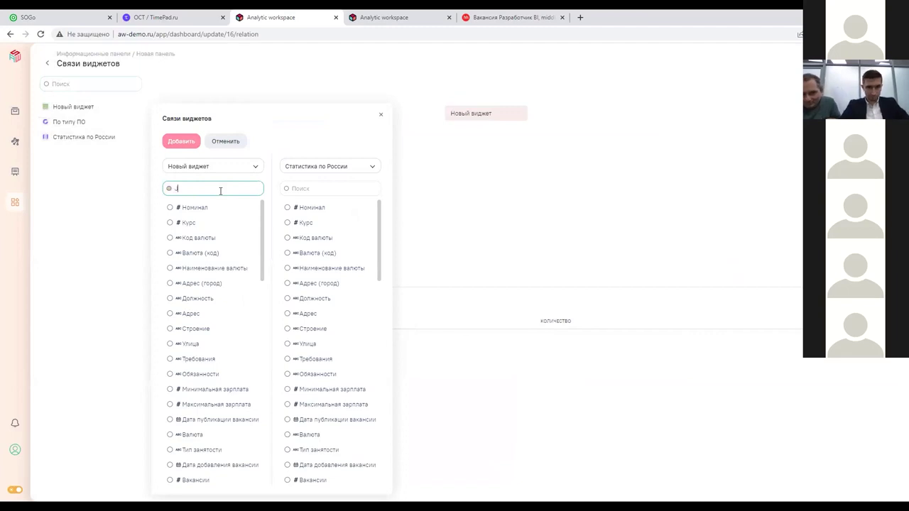
pyautogui.write('rfnj')
pyautogui.press('BackSpace')
pyautogui.press('BackSpace')
pyautogui.press('BackSpace')
pyautogui.press('BackSpace')
pyautogui.press('BackSpace')
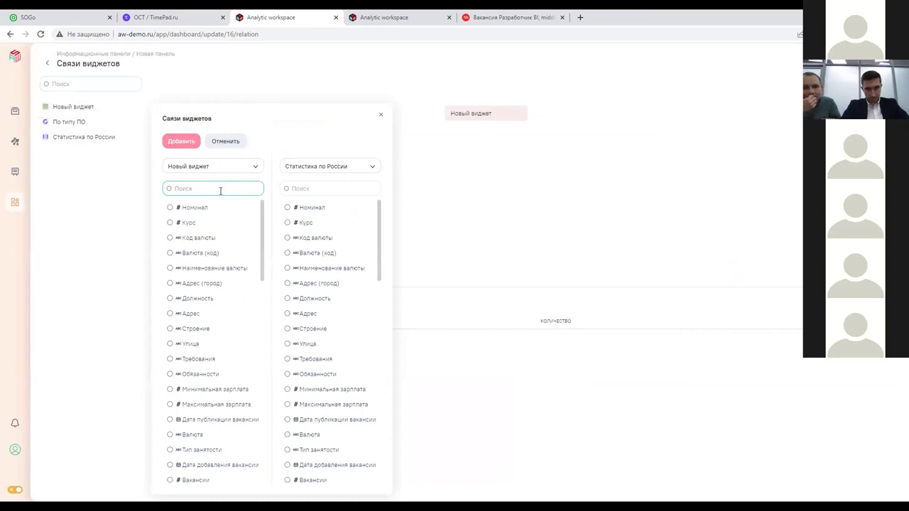
pyautogui.write('Окат')
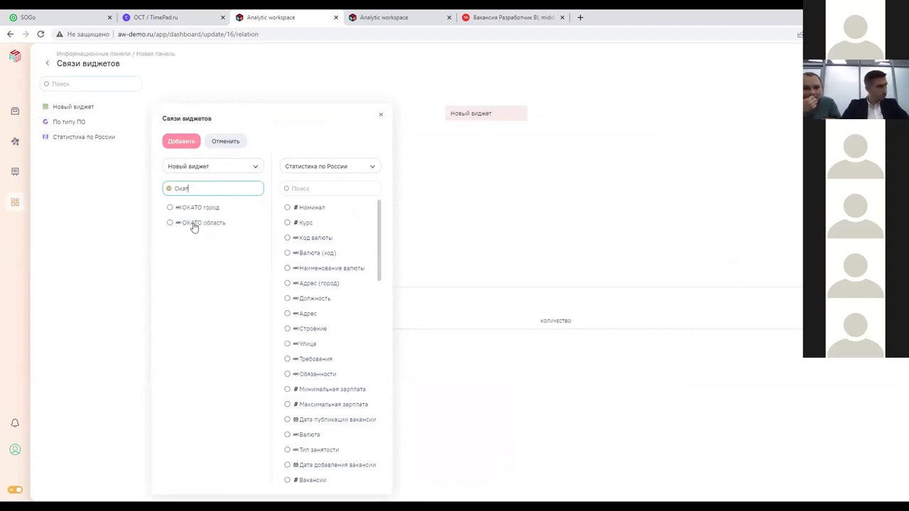
# Match it with the "ОКАТО область" field of "Статистика по России" and add the relation
pyautogui.click(314, 189)
pyautogui.write('Окат')
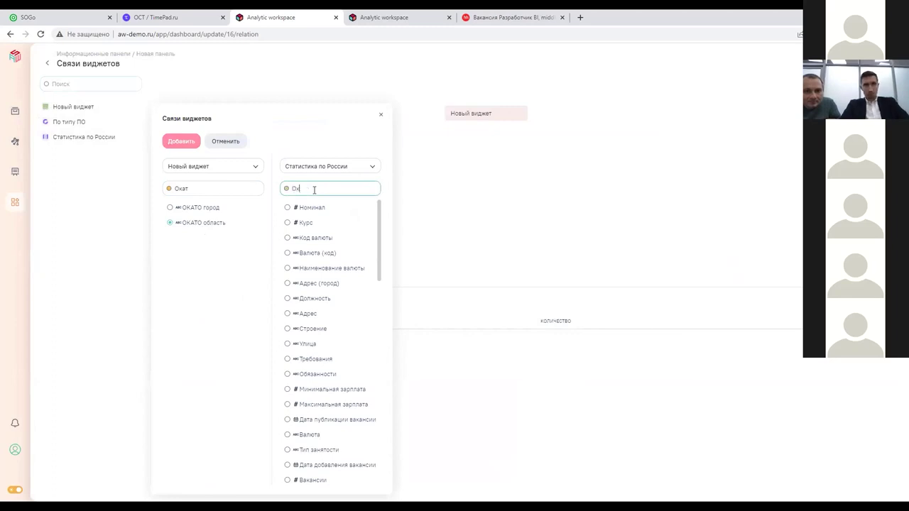
pyautogui.click(308, 222)
pyautogui.click(182, 142)
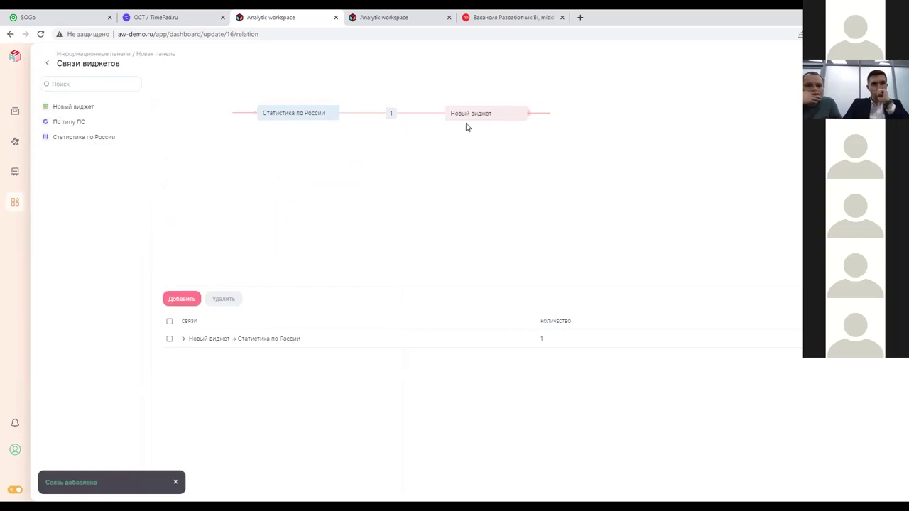
# Test the relation on the dashboard by drilling the map into the Lipetsk region and back, and drill "По типу ПО" into "Иностранное ПО"
pyautogui.click(48, 64)
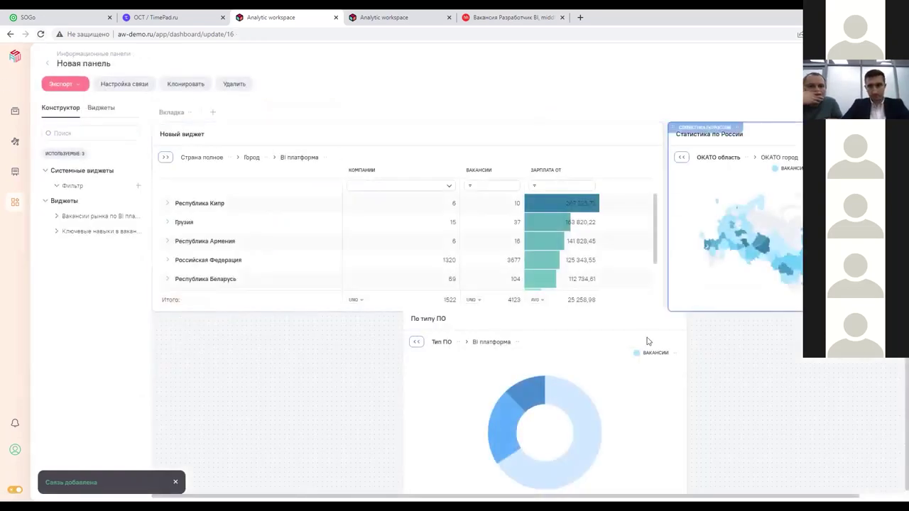
pyautogui.click(727, 232)
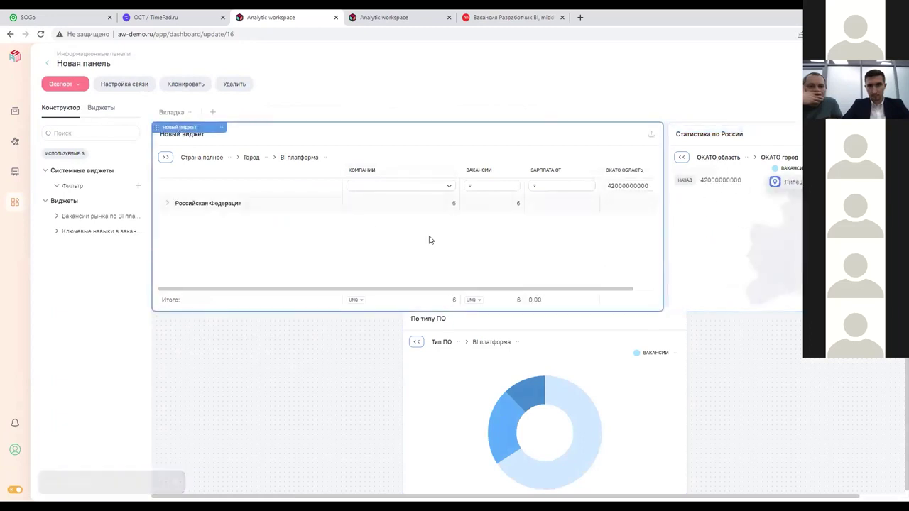
pyautogui.moveTo(500, 463)
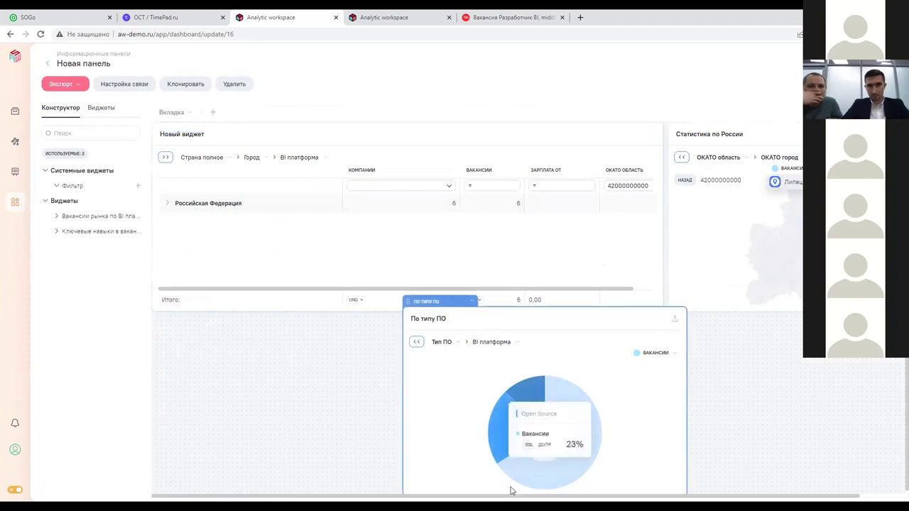
pyautogui.click(687, 182)
pyautogui.moveTo(569, 400)
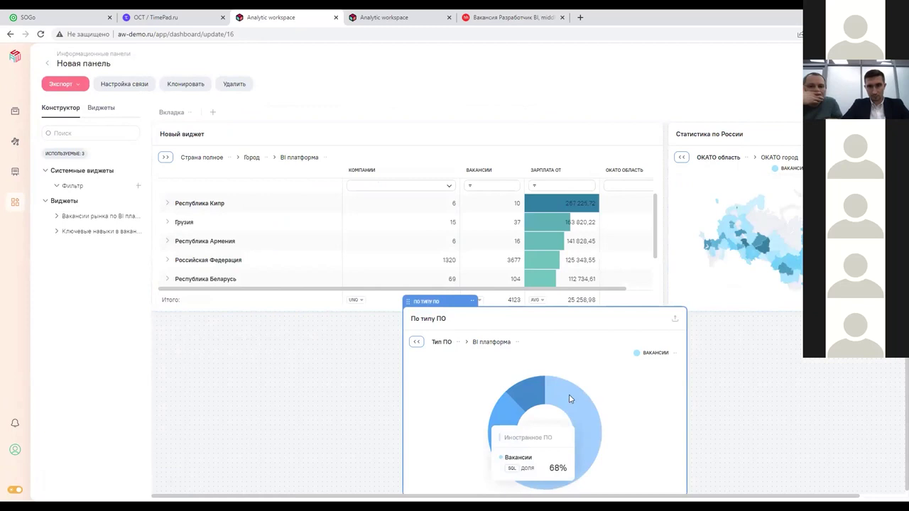
pyautogui.click(569, 396)
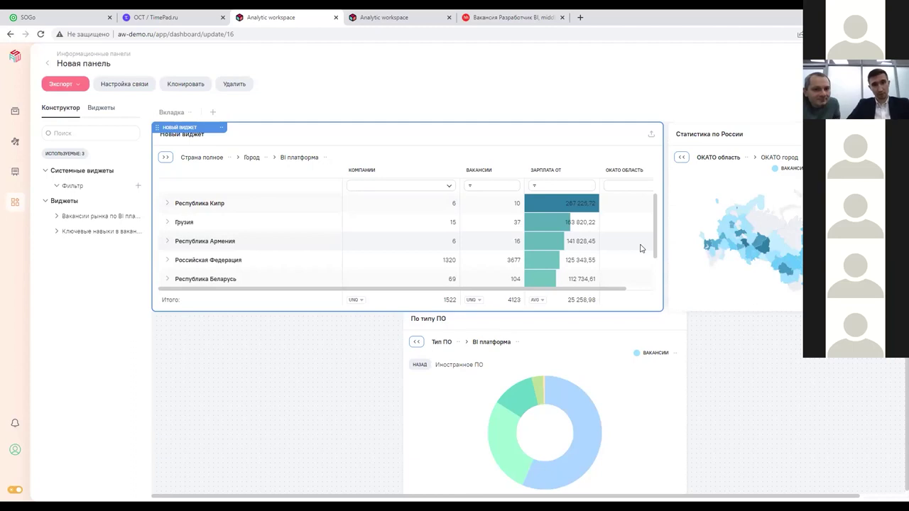
# Leave the dashboard and open the "Новый виджет" widget for editing from the widget list
pyautogui.click(49, 65)
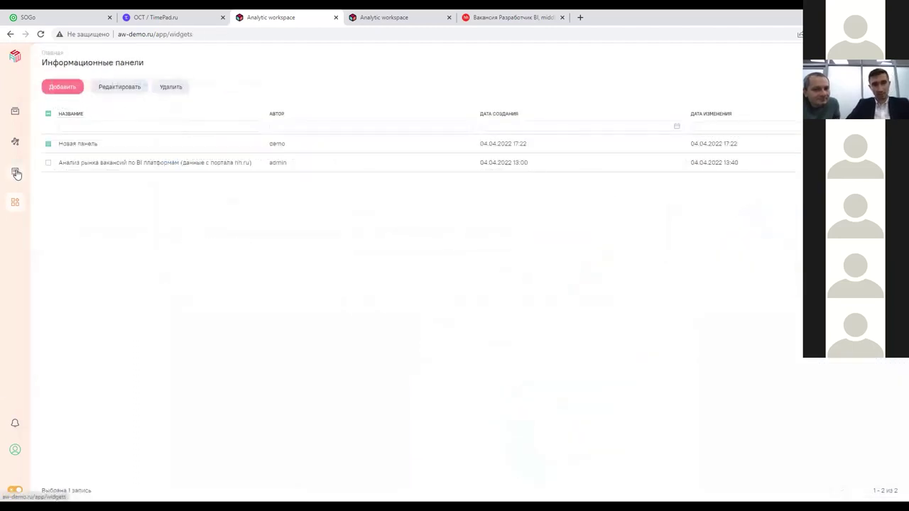
pyautogui.click(15, 171)
pyautogui.click(47, 143)
pyautogui.click(120, 87)
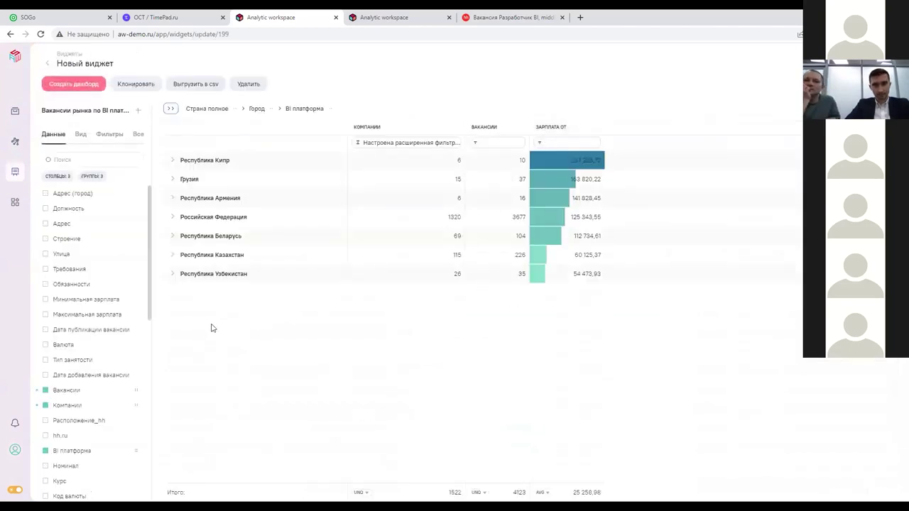
# Limit the field list to the selected columns and inspect the settings of the "Зарплата от" intermediate-value formula
pyautogui.click(63, 179)
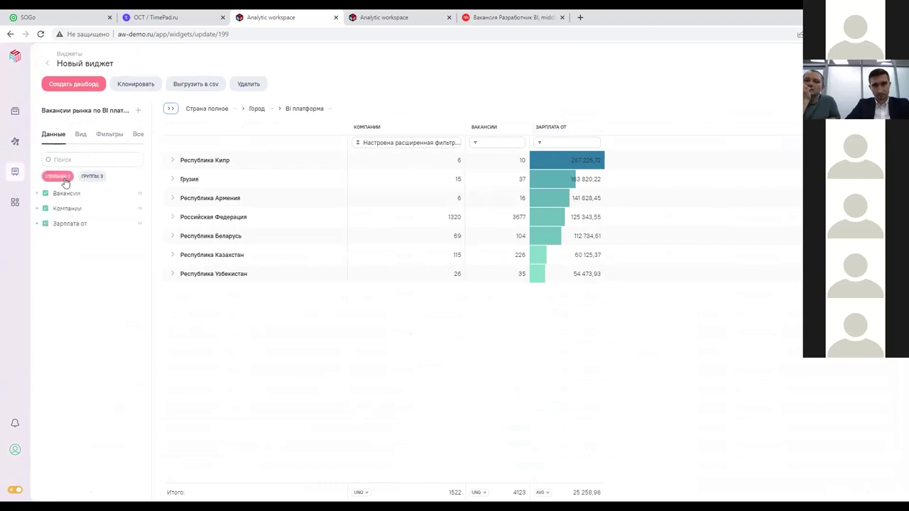
pyautogui.click(142, 226)
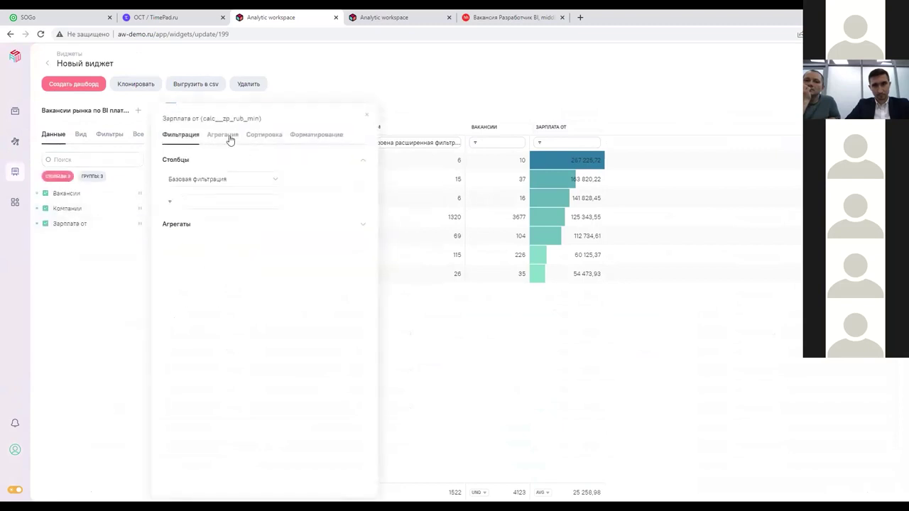
pyautogui.click(226, 135)
pyautogui.click(350, 445)
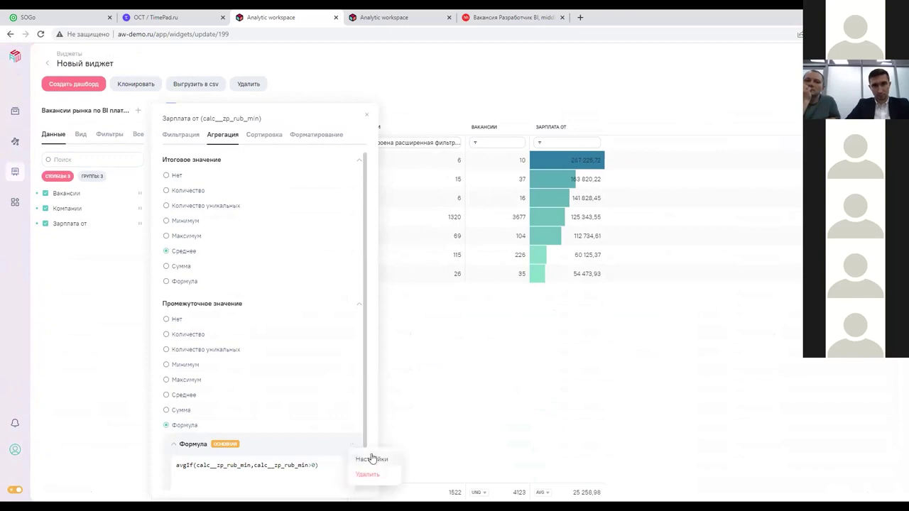
pyautogui.click(372, 459)
pyautogui.click(190, 296)
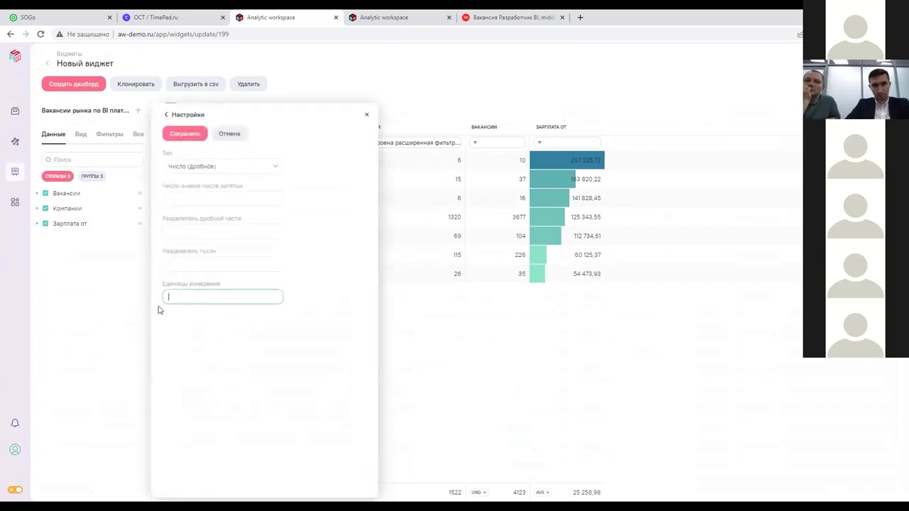
pyautogui.click(367, 115)
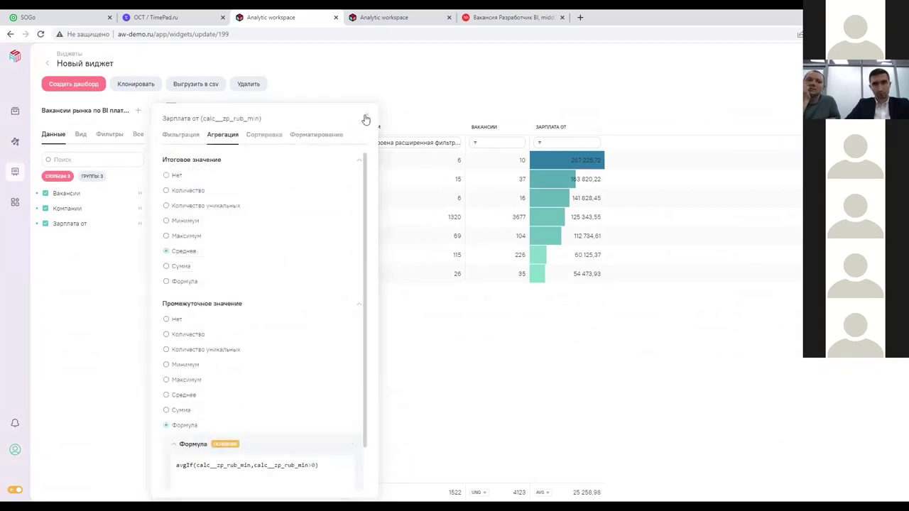
pyautogui.click(366, 117)
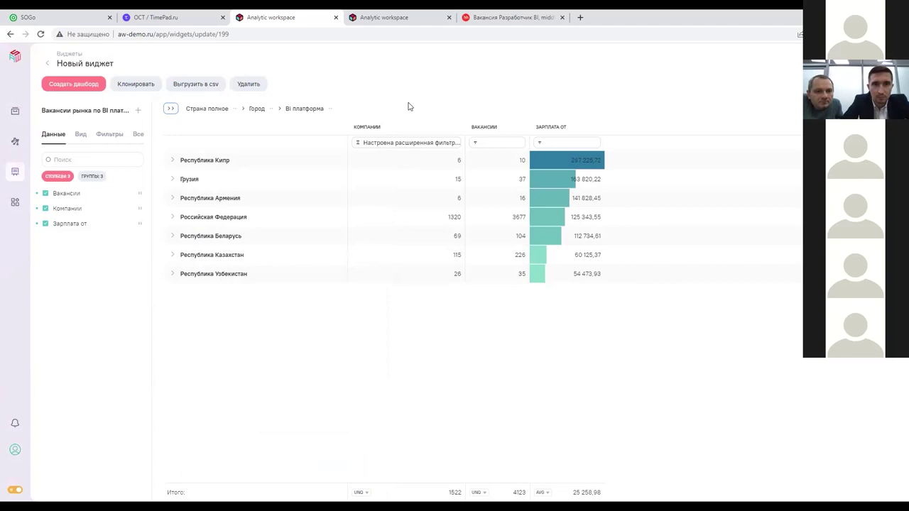
# Set the unit of measurement of the "Зарплата от" intermediate-value formula to "руб." and save the settings
pyautogui.click(141, 224)
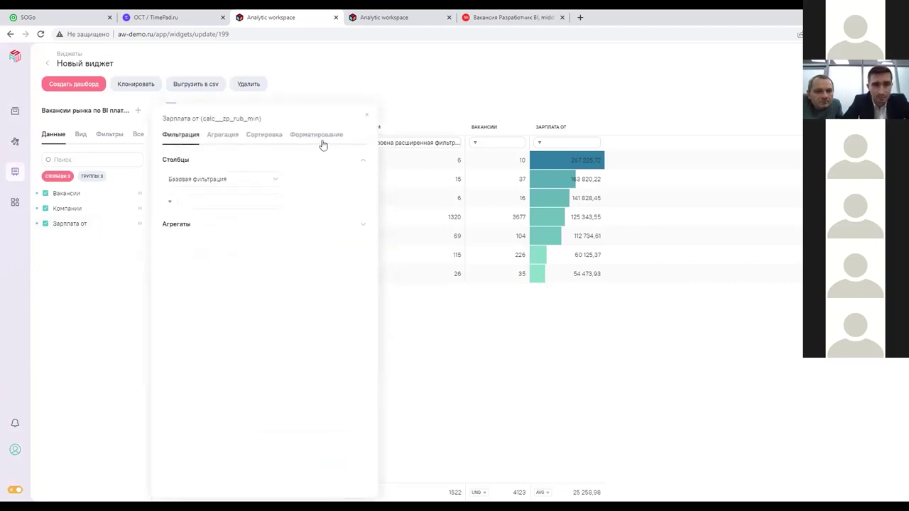
pyautogui.click(213, 136)
pyautogui.click(355, 446)
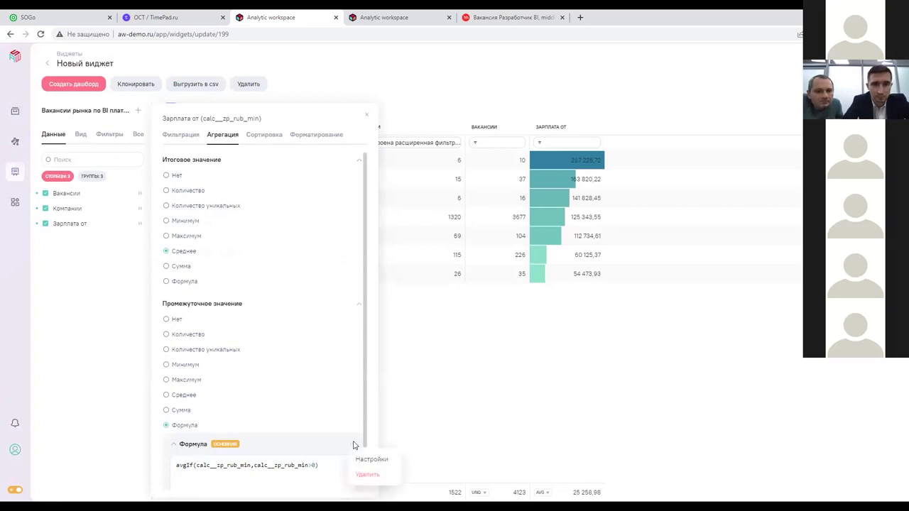
pyautogui.click(374, 458)
pyautogui.click(211, 298)
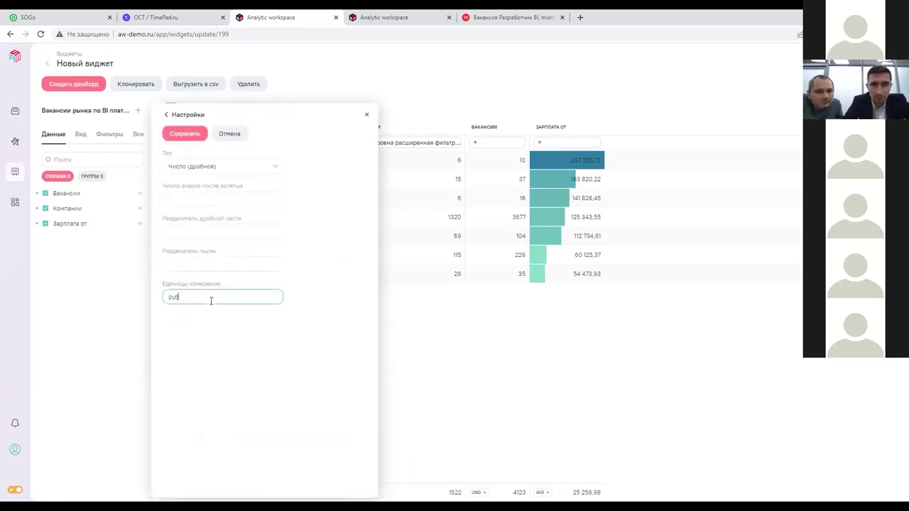
pyautogui.write('руб.')
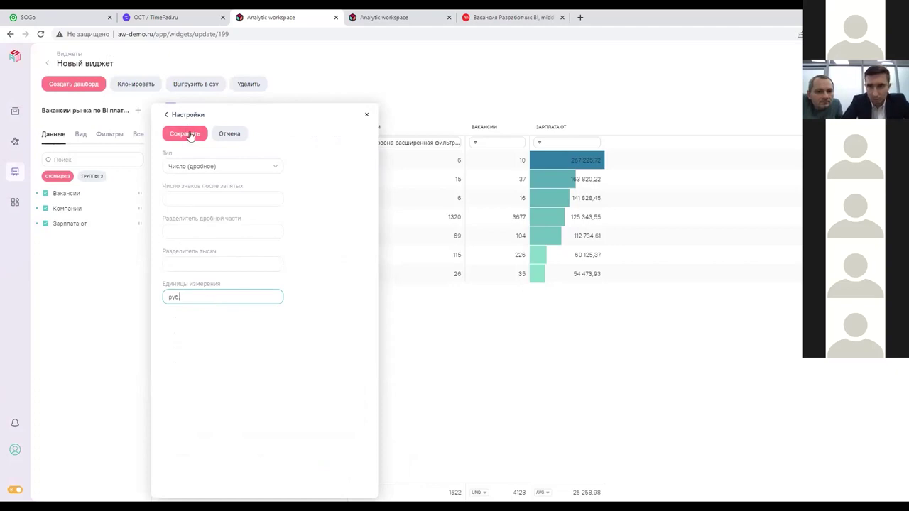
pyautogui.click(185, 134)
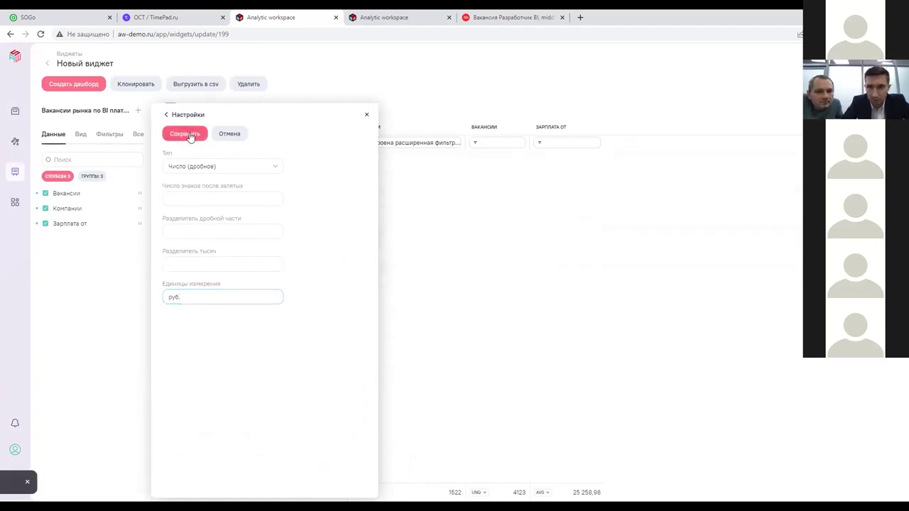
pyautogui.click(366, 114)
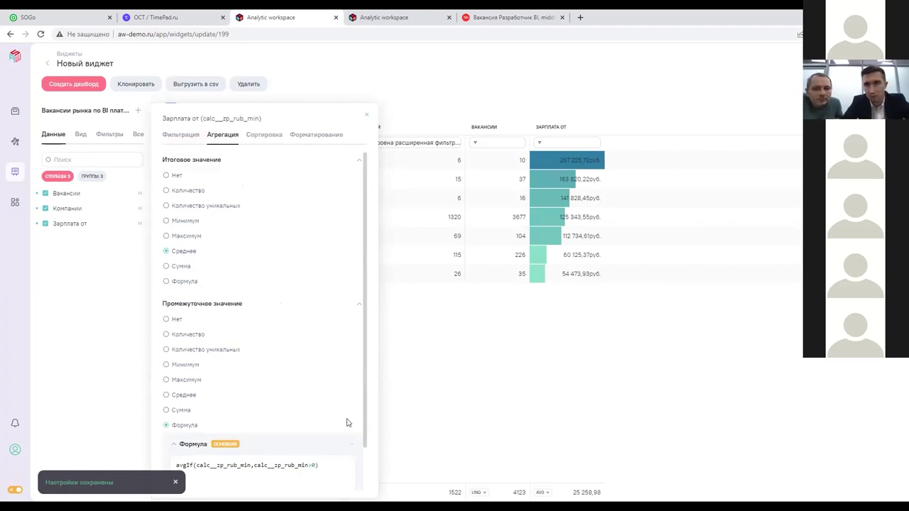
pyautogui.click(352, 446)
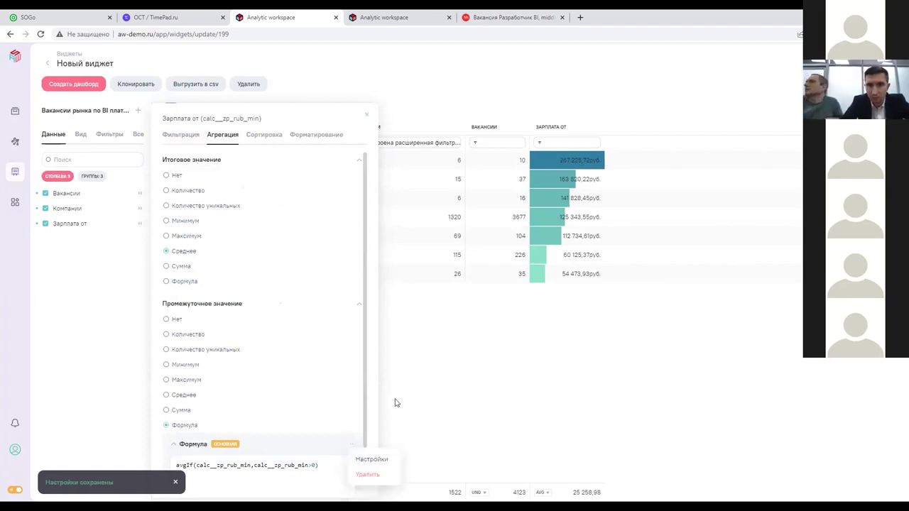
pyautogui.click(367, 118)
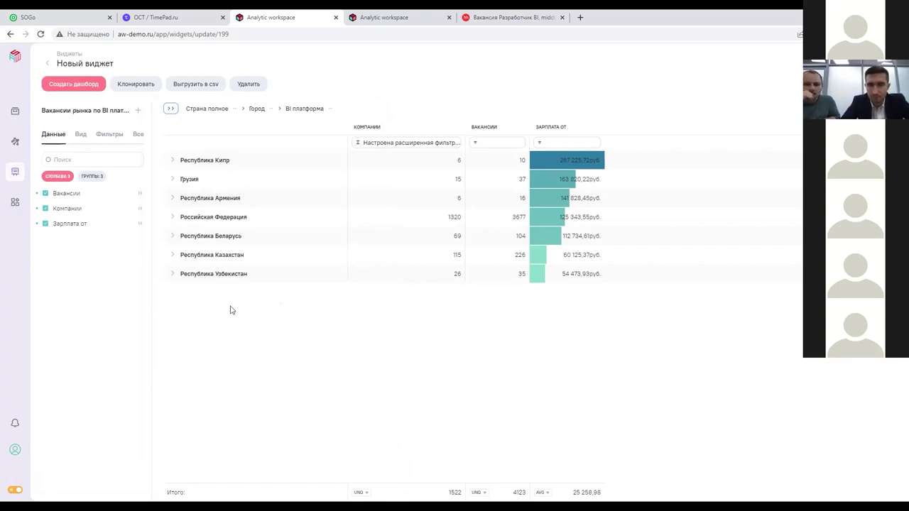
# Examine the intermediate-value formula in the aggregation settings of "Зарплата от"
pyautogui.click(144, 226)
pyautogui.click(221, 135)
pyautogui.scroll(-2, 255, 365)
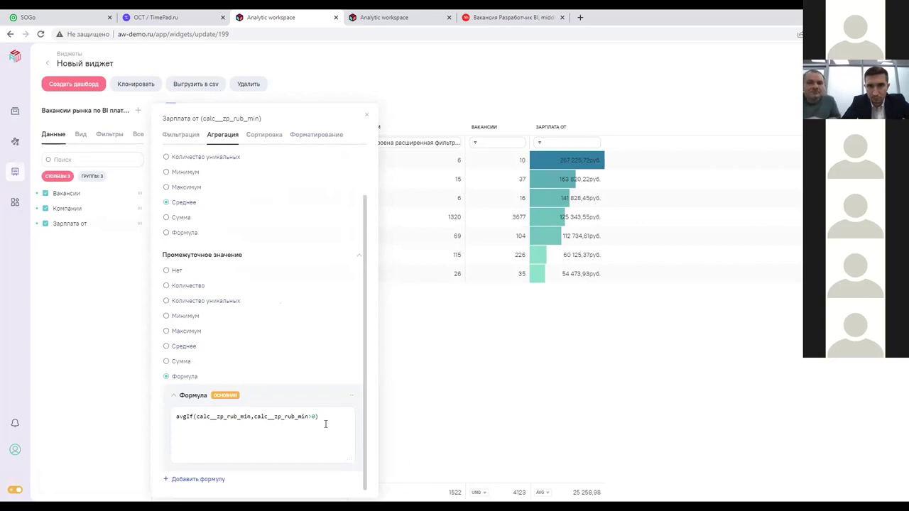
pyautogui.click(367, 115)
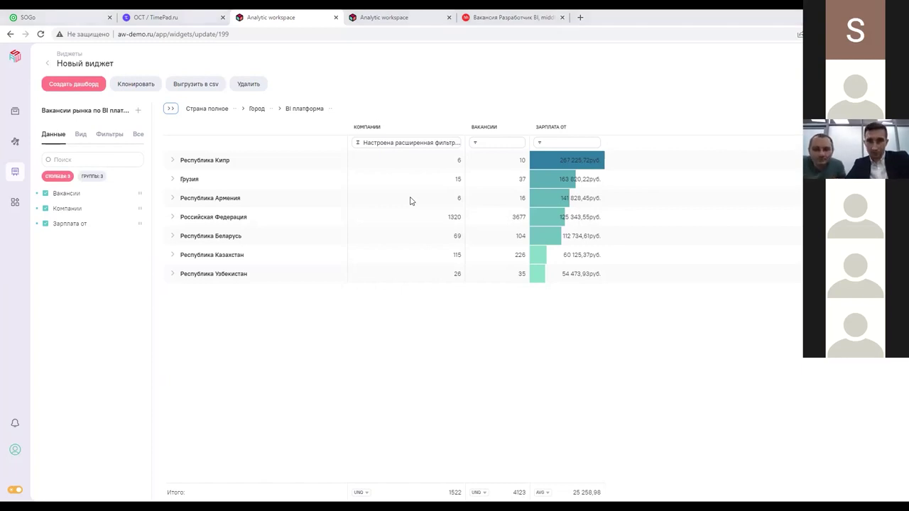
pyautogui.hotkey('alt', 'Tab')
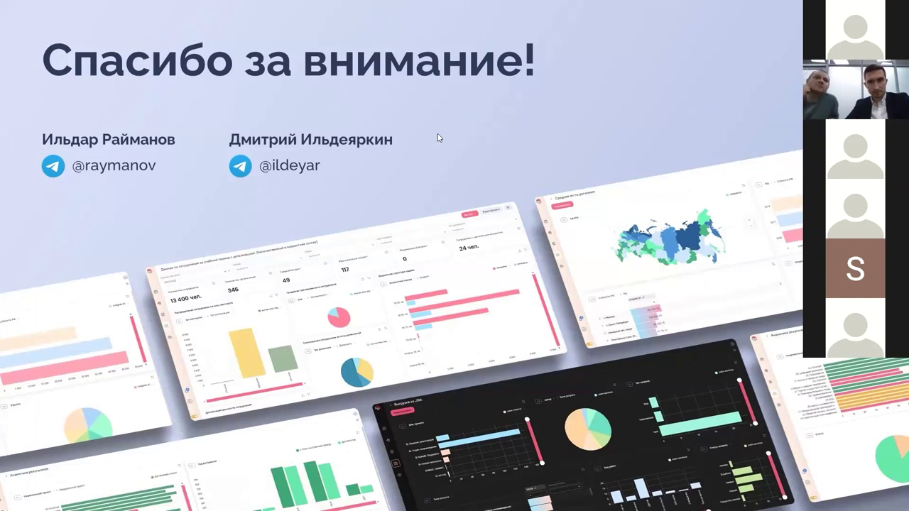
pyautogui.hotkey('alt', 'Tab')
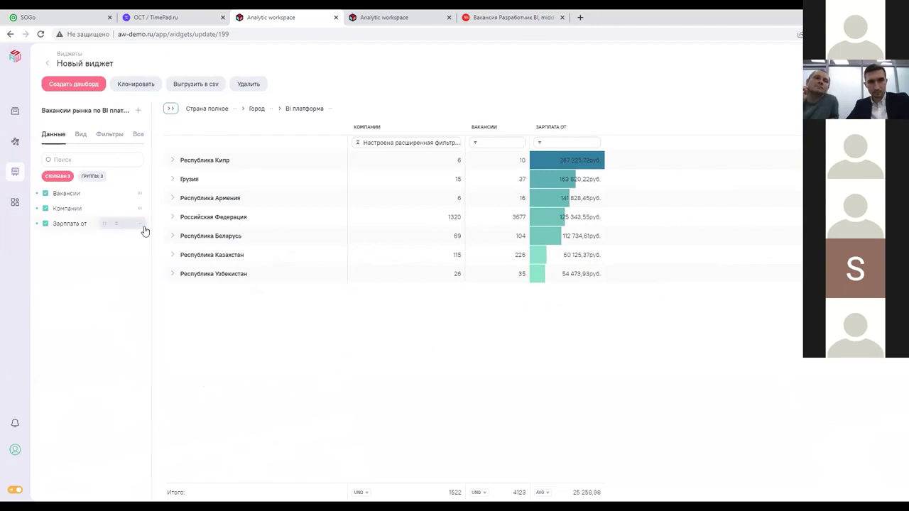
# Review the unit of measurement and the expression text of the "Зарплата от" intermediate-value formula
pyautogui.click(142, 226)
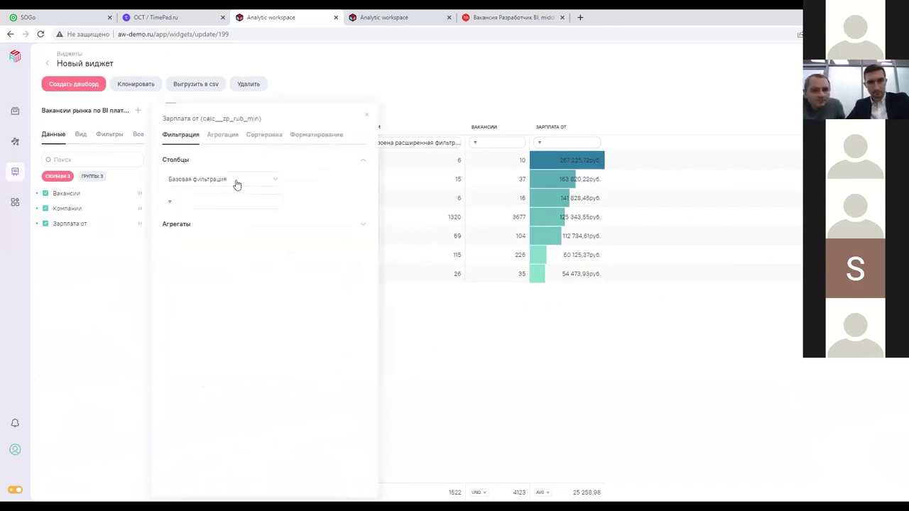
pyautogui.click(222, 137)
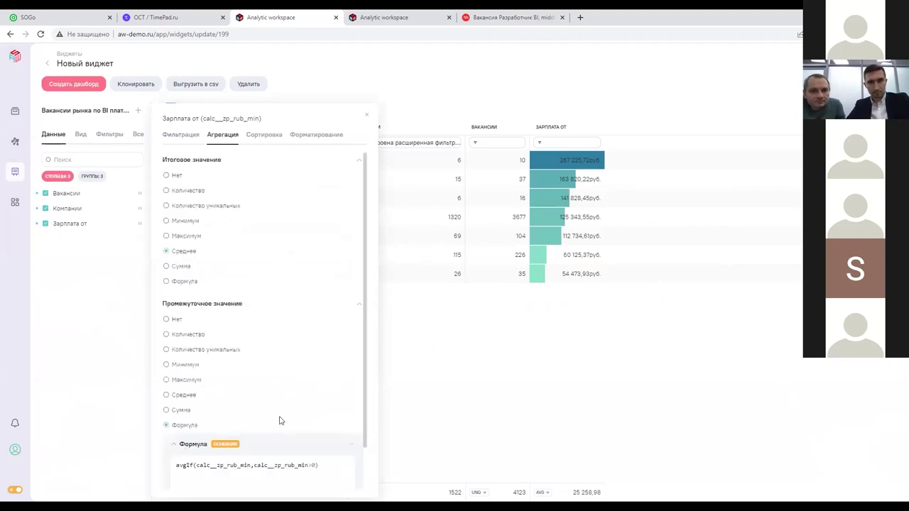
pyautogui.click(353, 446)
pyautogui.click(363, 460)
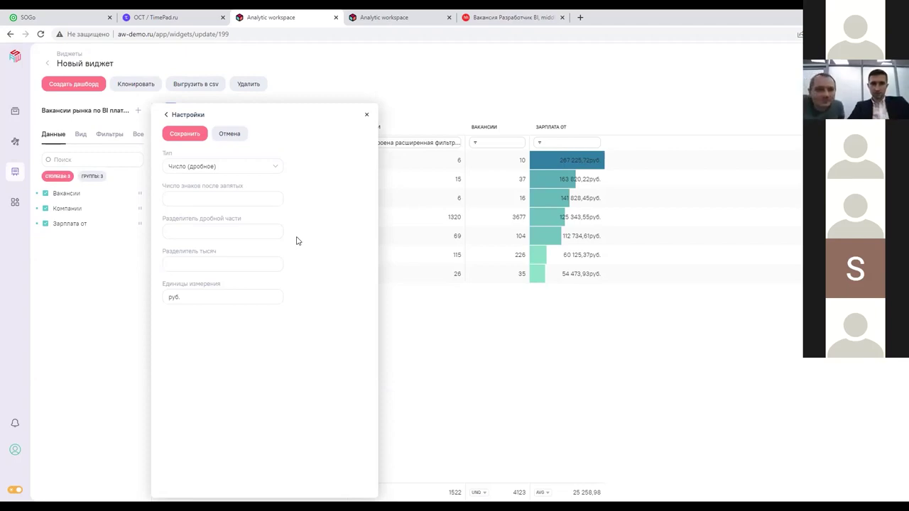
pyautogui.click(169, 297)
pyautogui.doubleClick(168, 297)
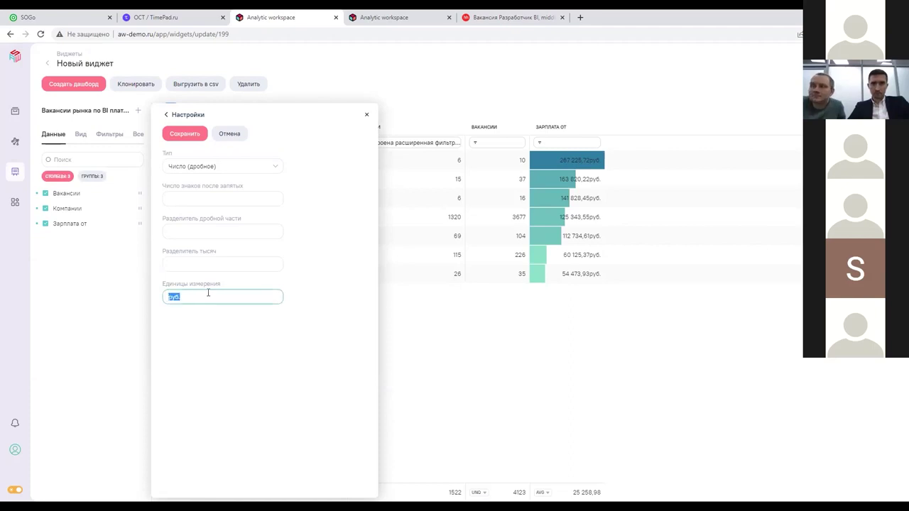
pyautogui.click(205, 296)
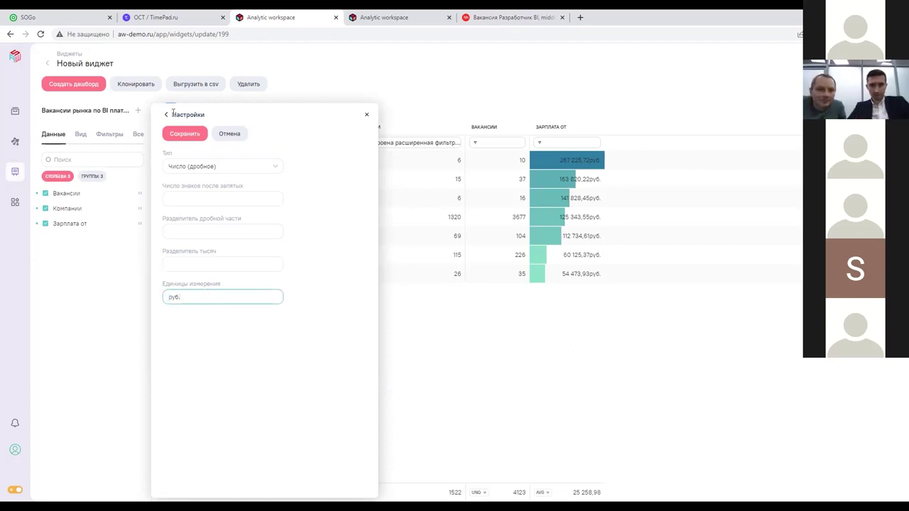
pyautogui.click(167, 117)
pyautogui.moveTo(187, 466); pyautogui.dragTo(321, 466)
# Change the type of the "Зарплата от" intermediate-value formula to "Число (целое)" and save the settings
pyautogui.click(355, 443)
pyautogui.click(365, 461)
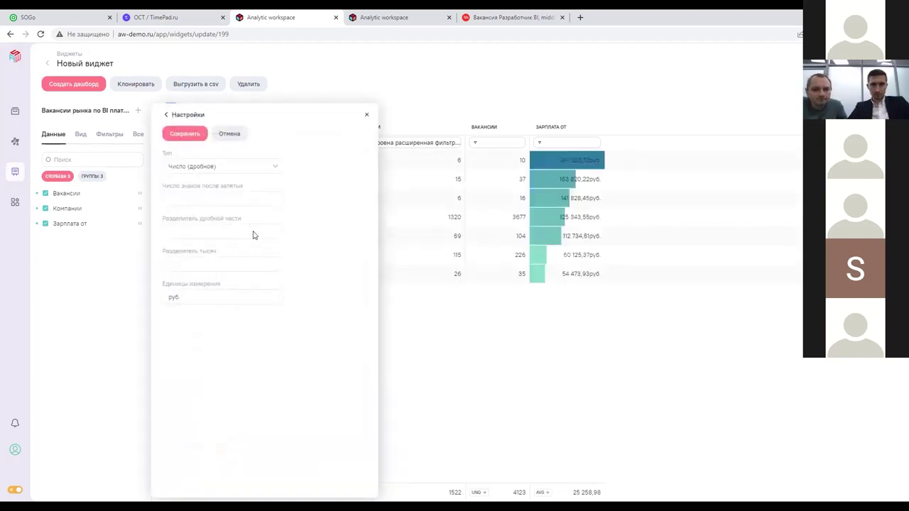
pyautogui.click(206, 168)
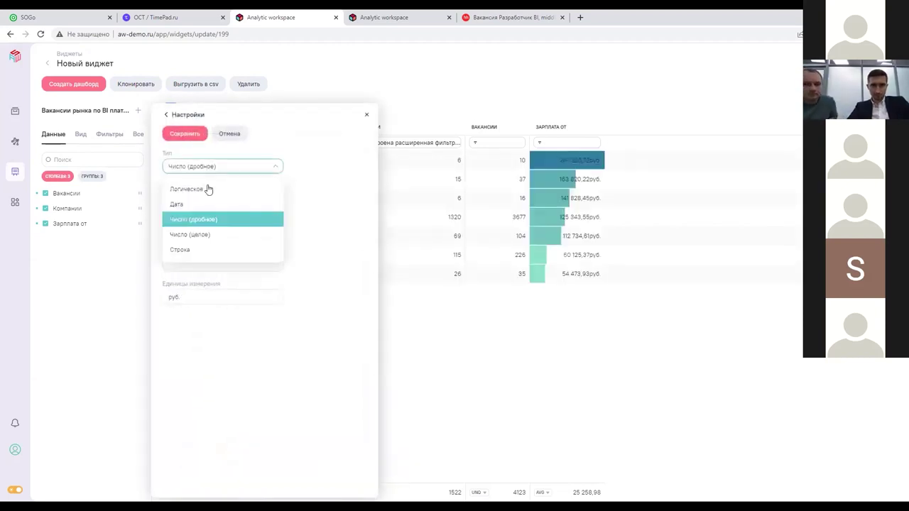
pyautogui.click(194, 235)
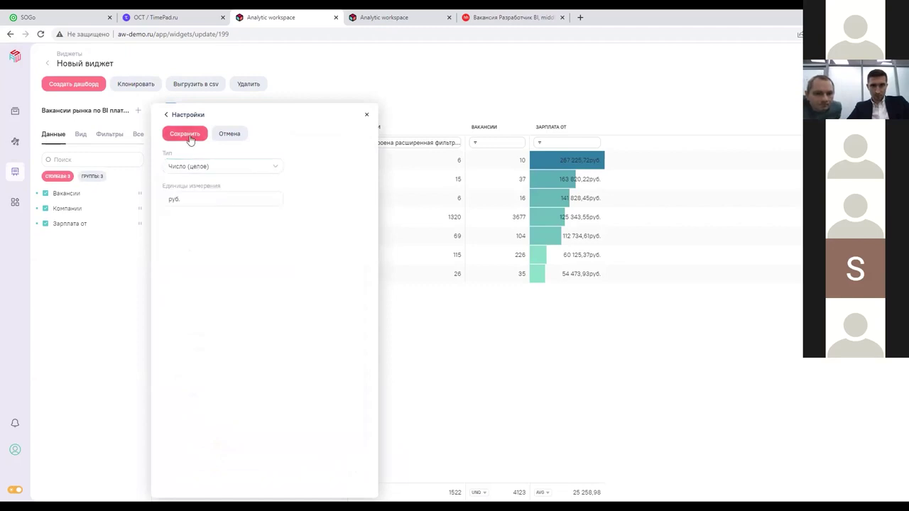
pyautogui.click(191, 138)
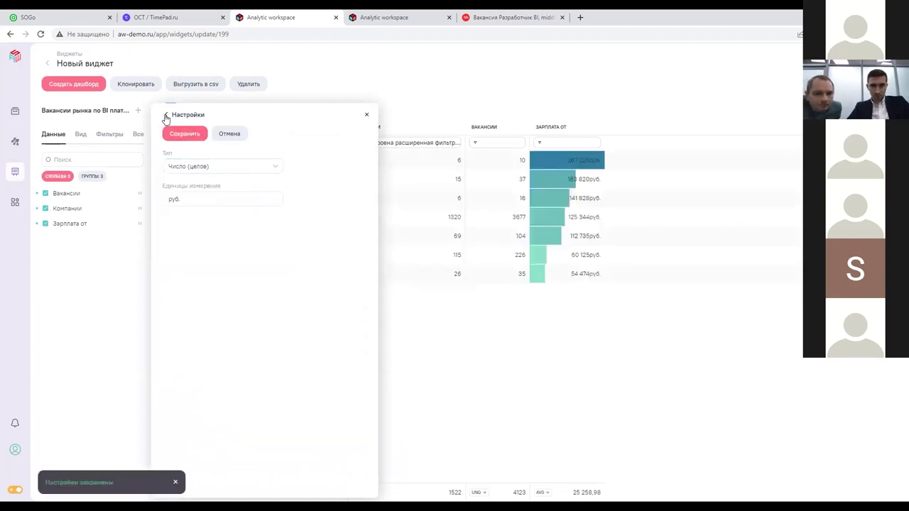
pyautogui.click(165, 115)
# Collapse the main intermediate-value formula of "Зарплата от", add a second blank formula below it, and close the column settings
pyautogui.scroll(-2, 232, 339)
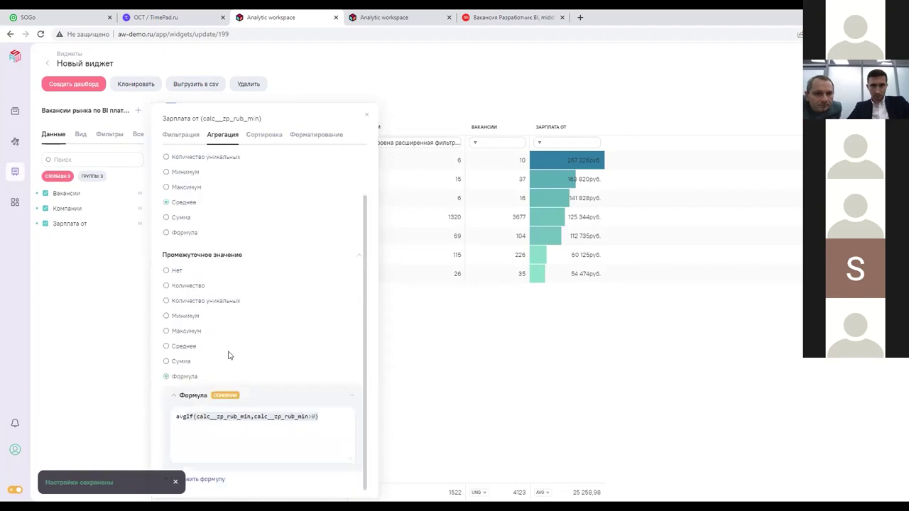
pyautogui.click(175, 397)
pyautogui.click(194, 465)
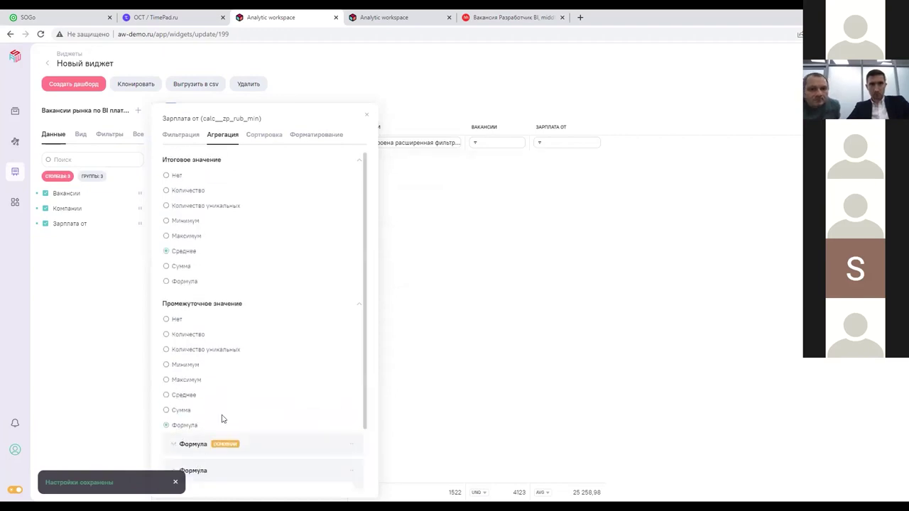
pyautogui.click(209, 423)
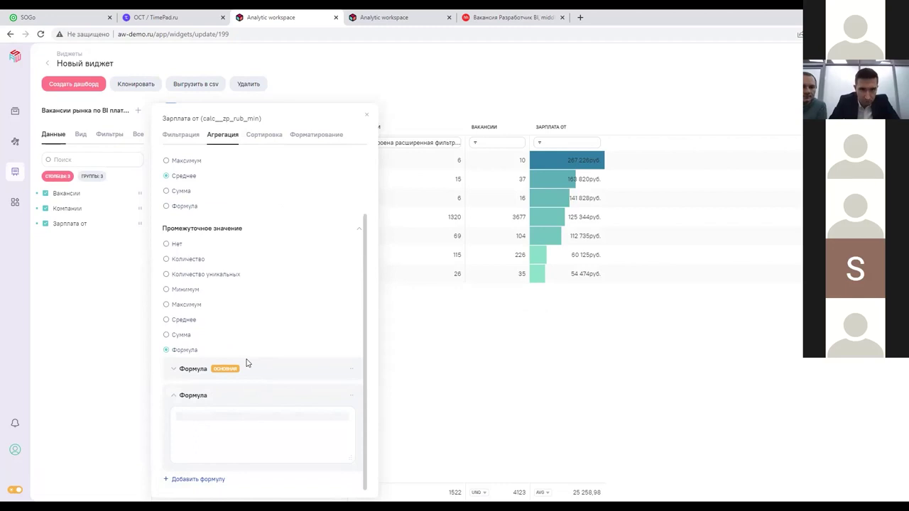
pyautogui.click(368, 115)
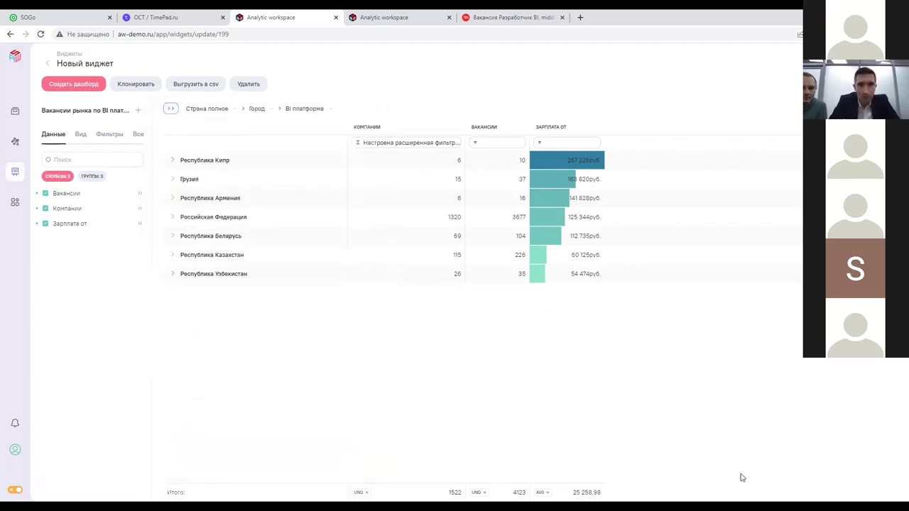
# Review the aggregation options for the "Зарплата от" total and set the column's "Итоговое значение" to "Формула"
pyautogui.click(546, 495)
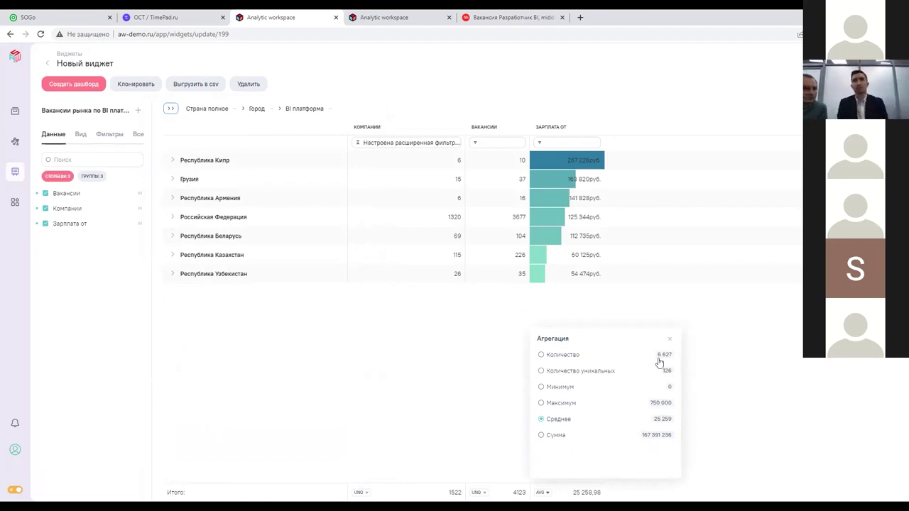
pyautogui.click(670, 339)
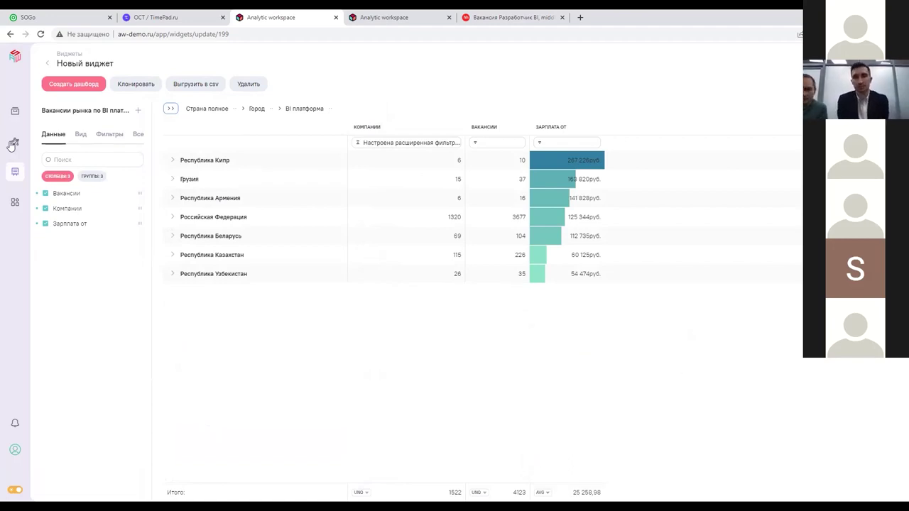
pyautogui.click(139, 226)
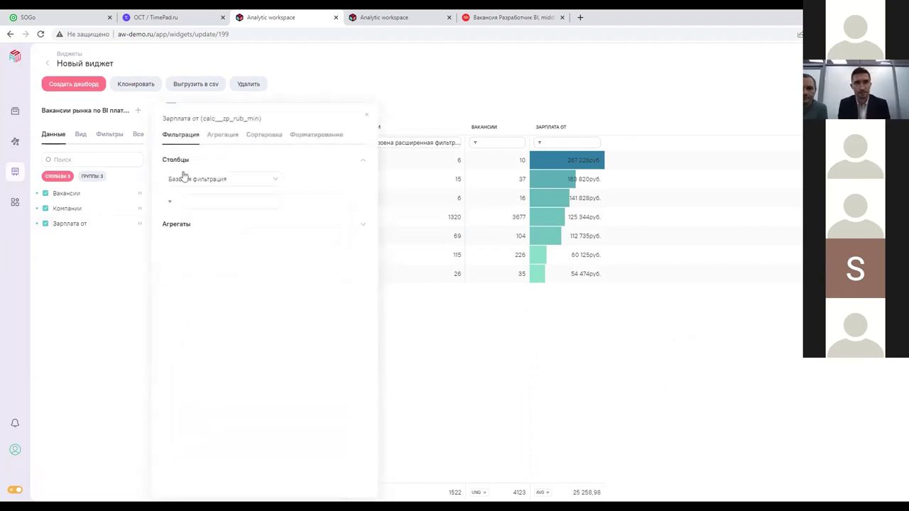
pyautogui.click(218, 137)
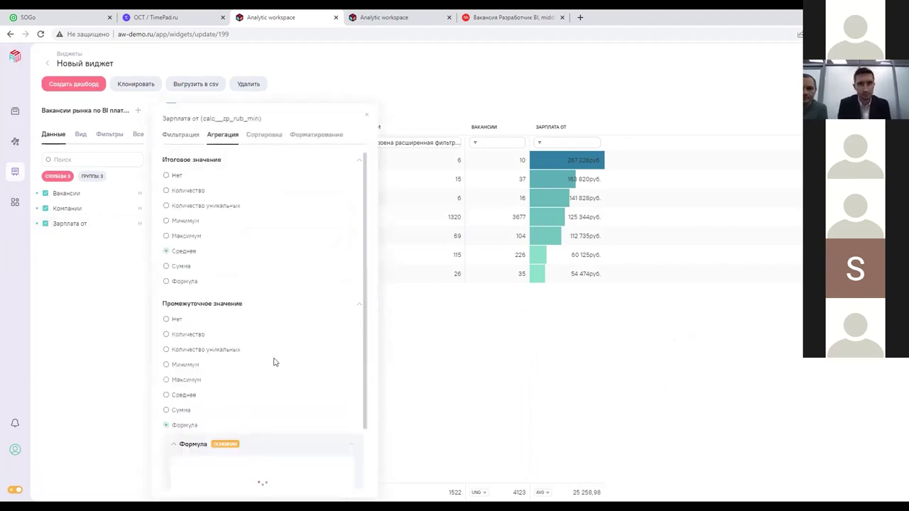
pyautogui.scroll(-1, 274, 365)
pyautogui.click(171, 209)
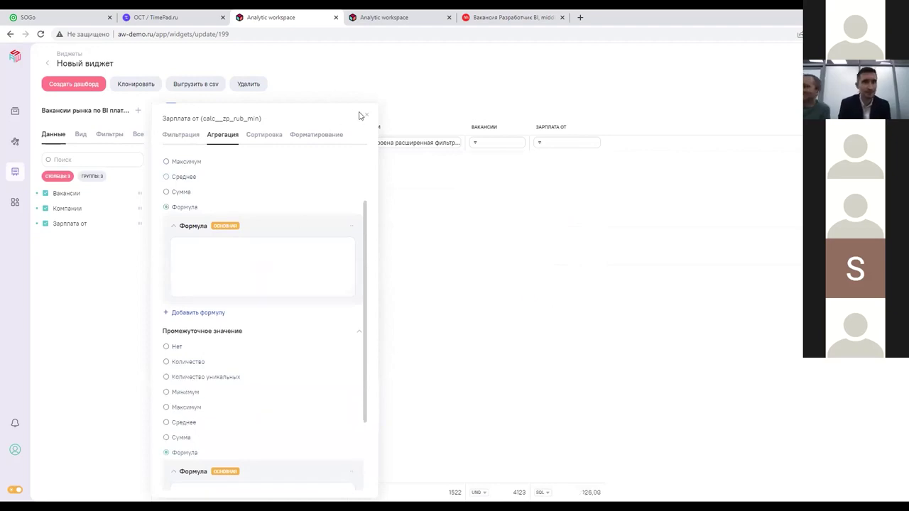
# Try to copy the intermediate-value formula avgIf(calc__zp_rub_min,calc__zp_rub_min>0) into the total-value formula of "Зарплата от", and close the column settings
pyautogui.scroll(-1, 256, 406)
pyautogui.scroll(-1, 255, 406)
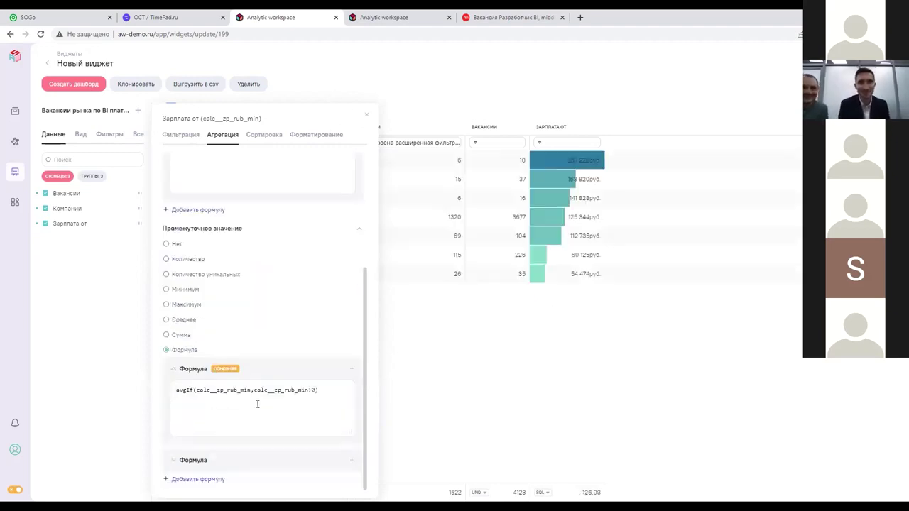
pyautogui.moveTo(319, 390); pyautogui.dragTo(173, 393)
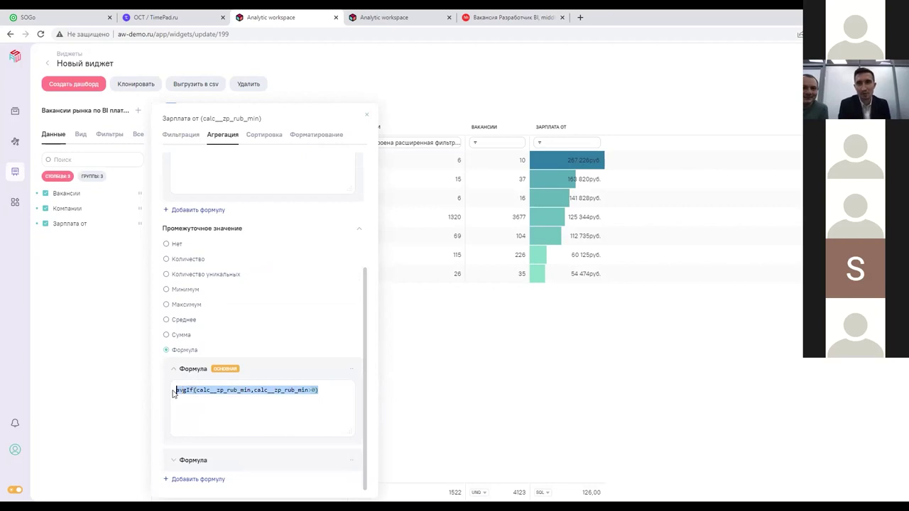
pyautogui.click(214, 181)
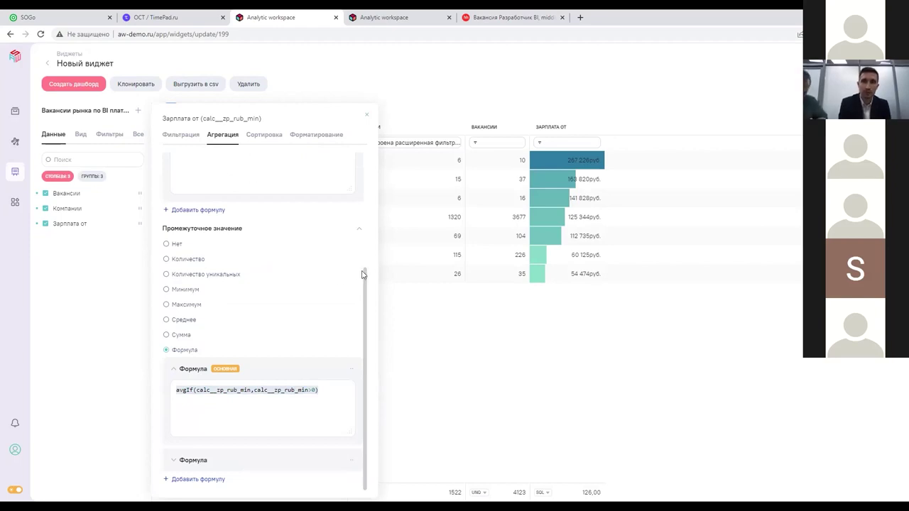
pyautogui.moveTo(365, 263); pyautogui.dragTo(364, 217)
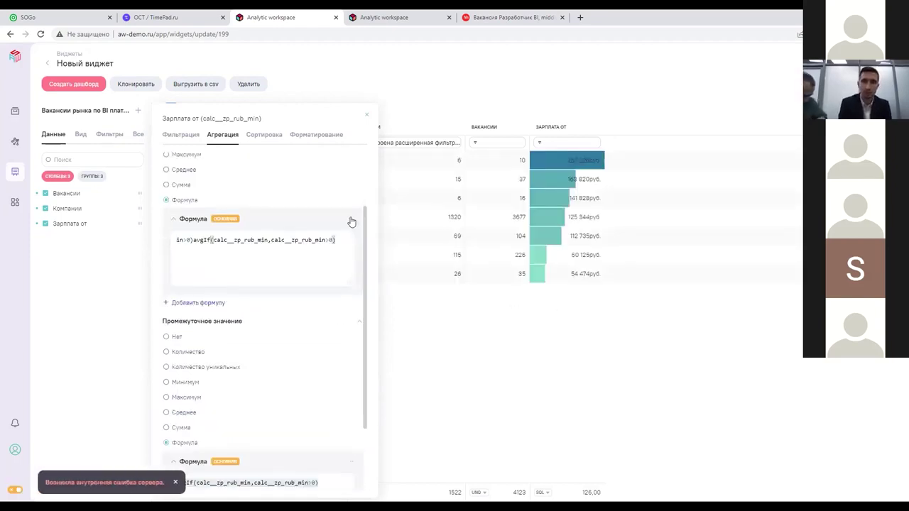
pyautogui.click(176, 484)
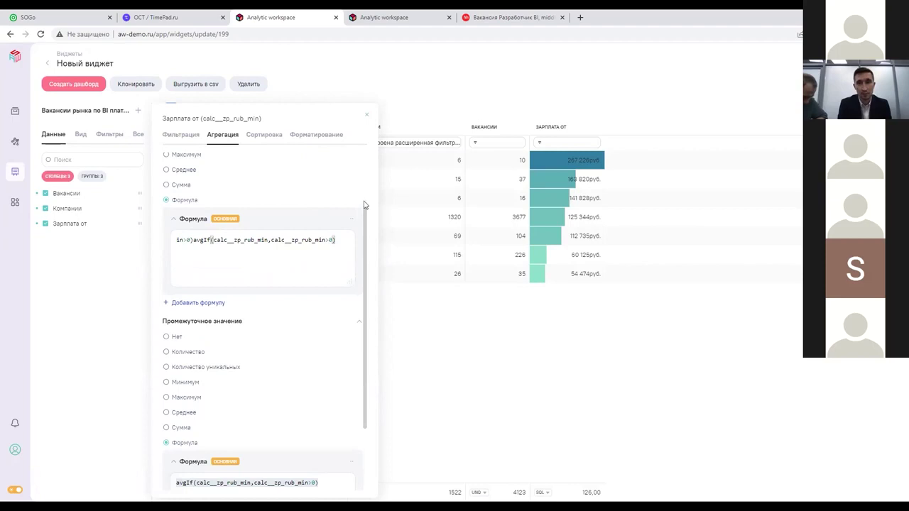
pyautogui.click(368, 115)
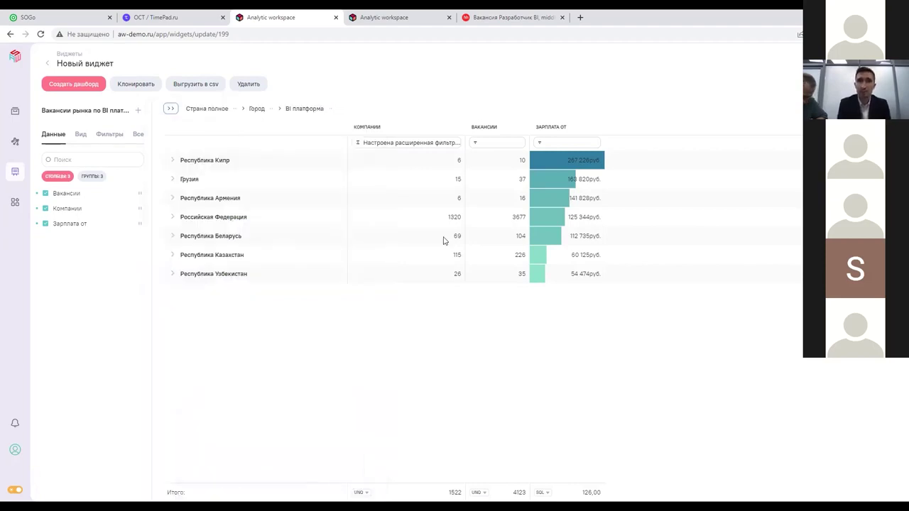
# Check the aggregation list of the "Зарплата от" total for the formula option and close the list
pyautogui.click(551, 493)
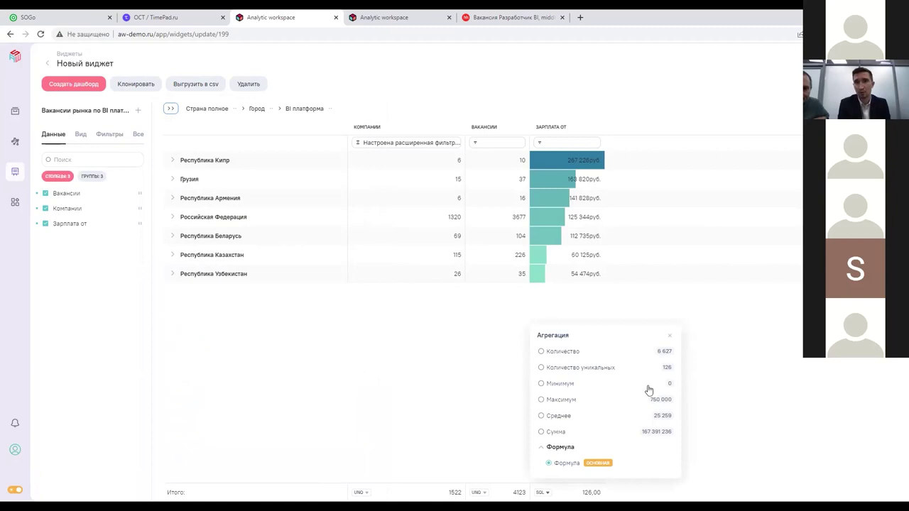
pyautogui.click(670, 336)
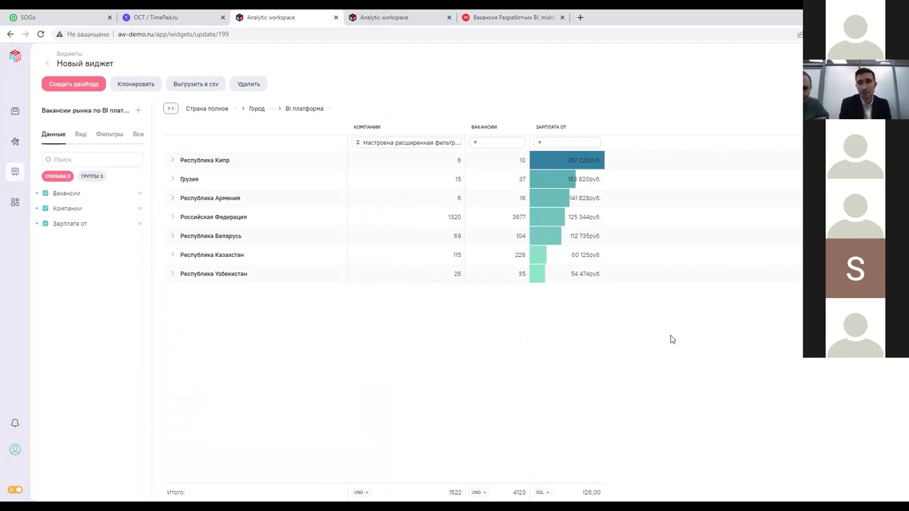